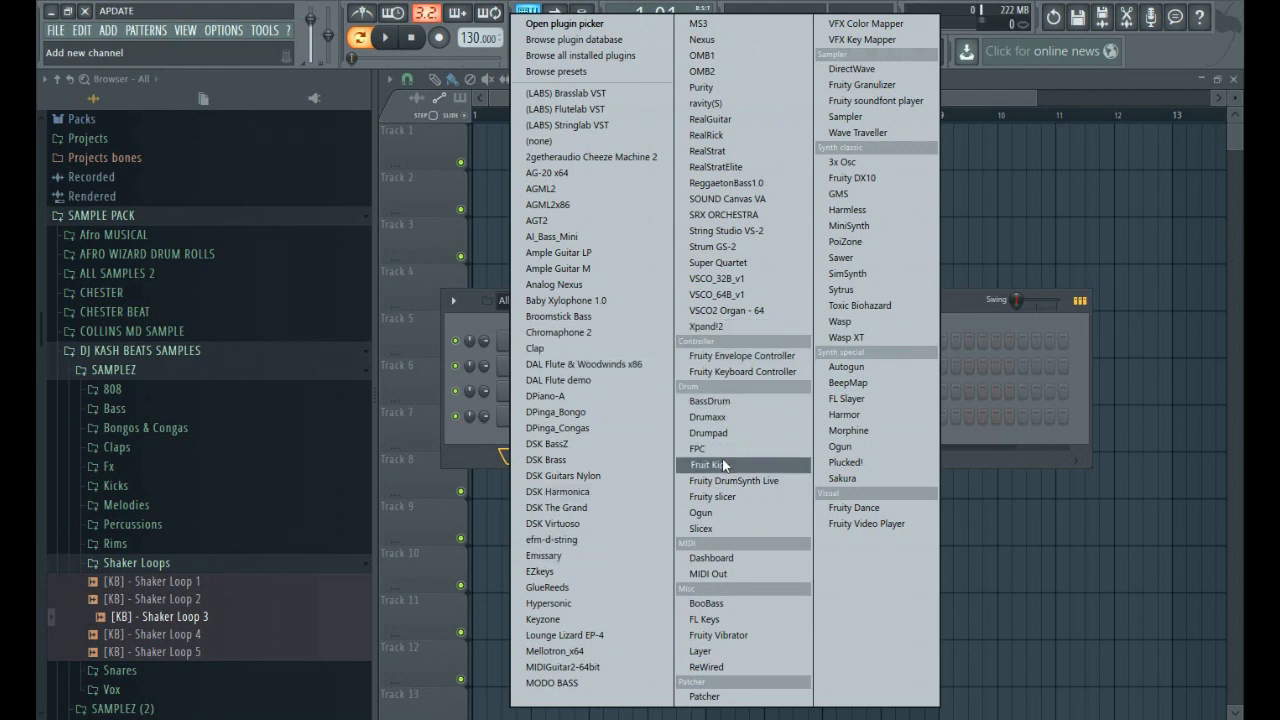
Add an FL Keys channel to Pattern 1 and open its empty piano roll.
{"action": "left_click", "coordinate": [723, 618]}
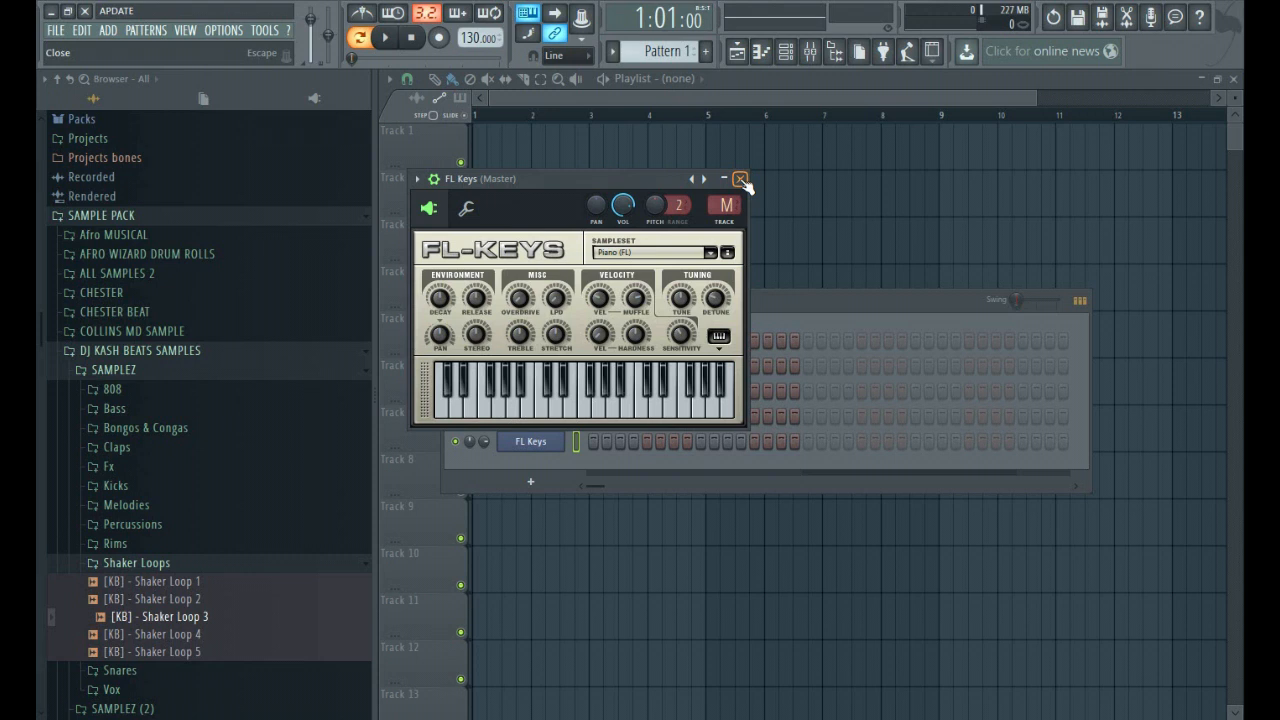
{"action": "left_click", "coordinate": [740, 179]}
{"action": "left_click", "coordinate": [530, 441]}
{"action": "left_click", "coordinate": [740, 179]}
{"action": "right_click", "coordinate": [560, 439]}
{"action": "left_click", "coordinate": [587, 443]}
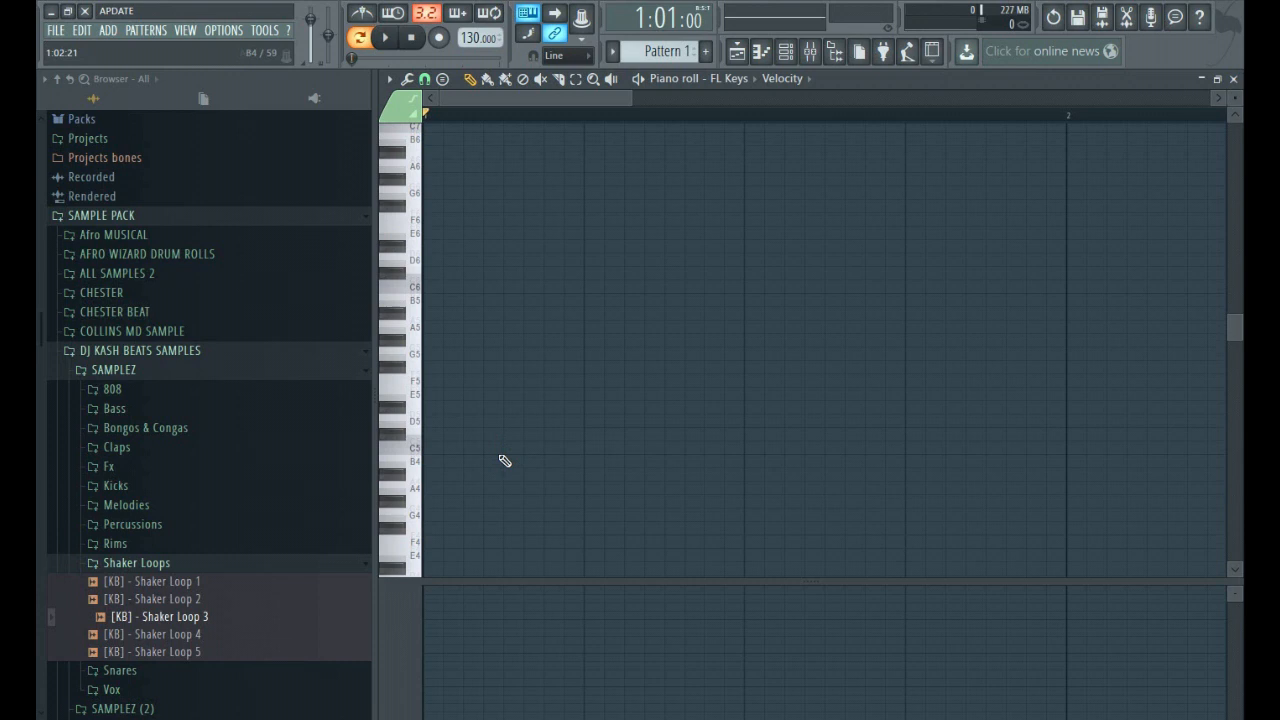
Draw a C5 note that fills bar 1 of the piano roll.
{"action": "scroll", "coordinate": [508, 436], "scroll_direction": "down", "scroll_amount": 2}
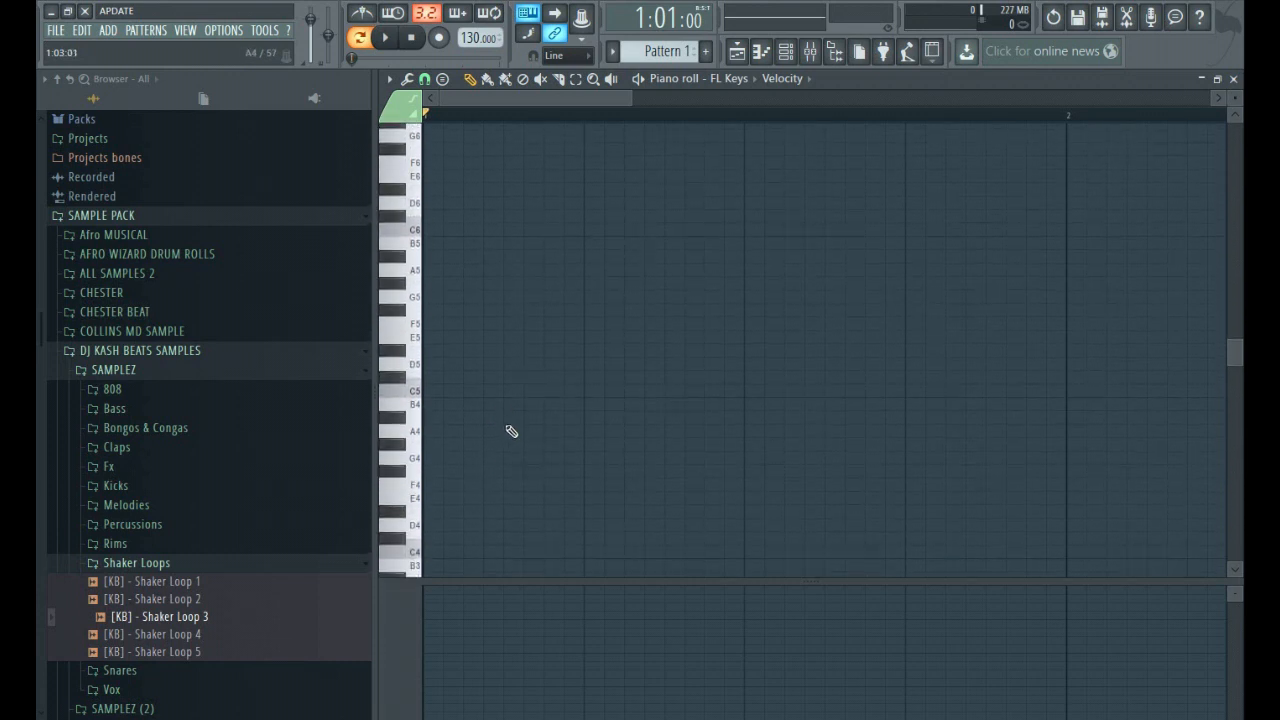
{"action": "left_click_drag", "start_coordinate": [1235, 98], "coordinate": [1235, 84]}
{"action": "left_click", "coordinate": [426, 367]}
{"action": "left_click_drag", "start_coordinate": [426, 367], "coordinate": [1058, 438]}
{"action": "left_click_drag", "start_coordinate": [627, 97], "coordinate": [876, 228]}
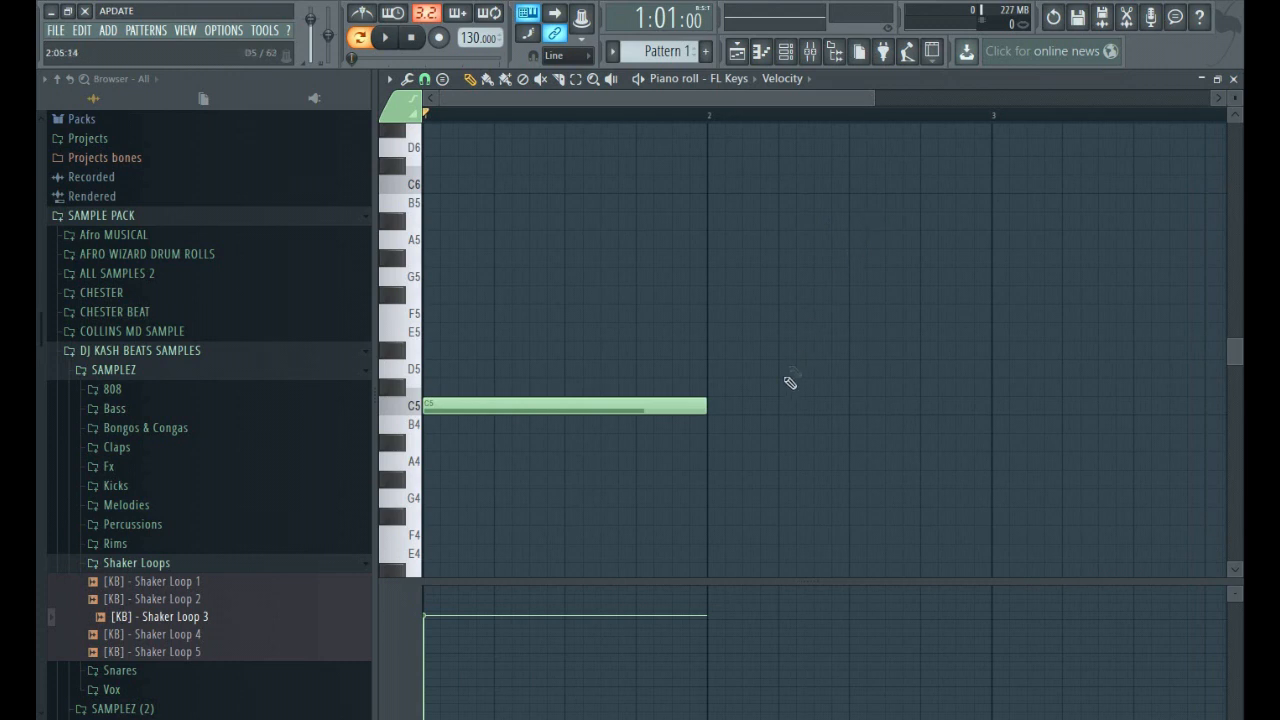
Add one-bar E5 and G5 notes above the C5 note to form a C major chord, and play it back.
{"action": "left_click", "coordinate": [443, 408]}
{"action": "left_click", "coordinate": [448, 386]}
{"action": "left_click_drag", "start_coordinate": [447, 385], "coordinate": [428, 274]}
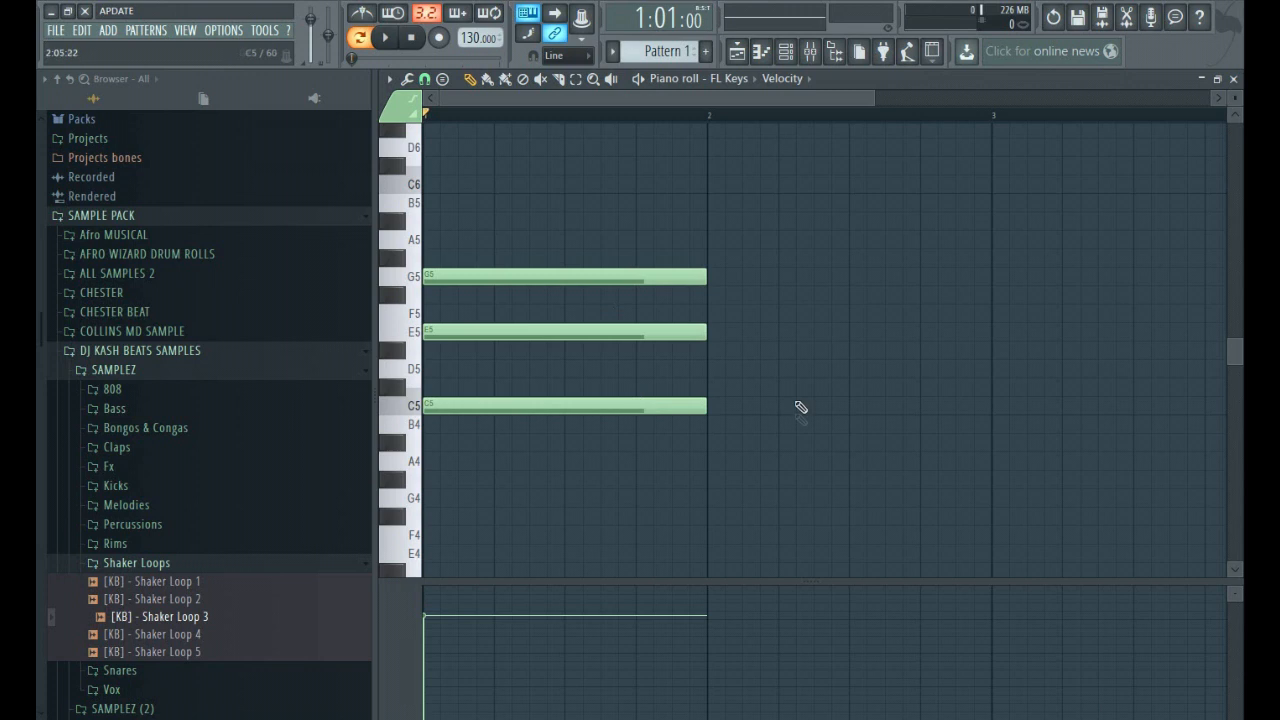
{"action": "key", "text": "space"}
{"action": "key", "text": "space"}
{"action": "left_click_drag", "start_coordinate": [876, 104], "coordinate": [1049, 186]}
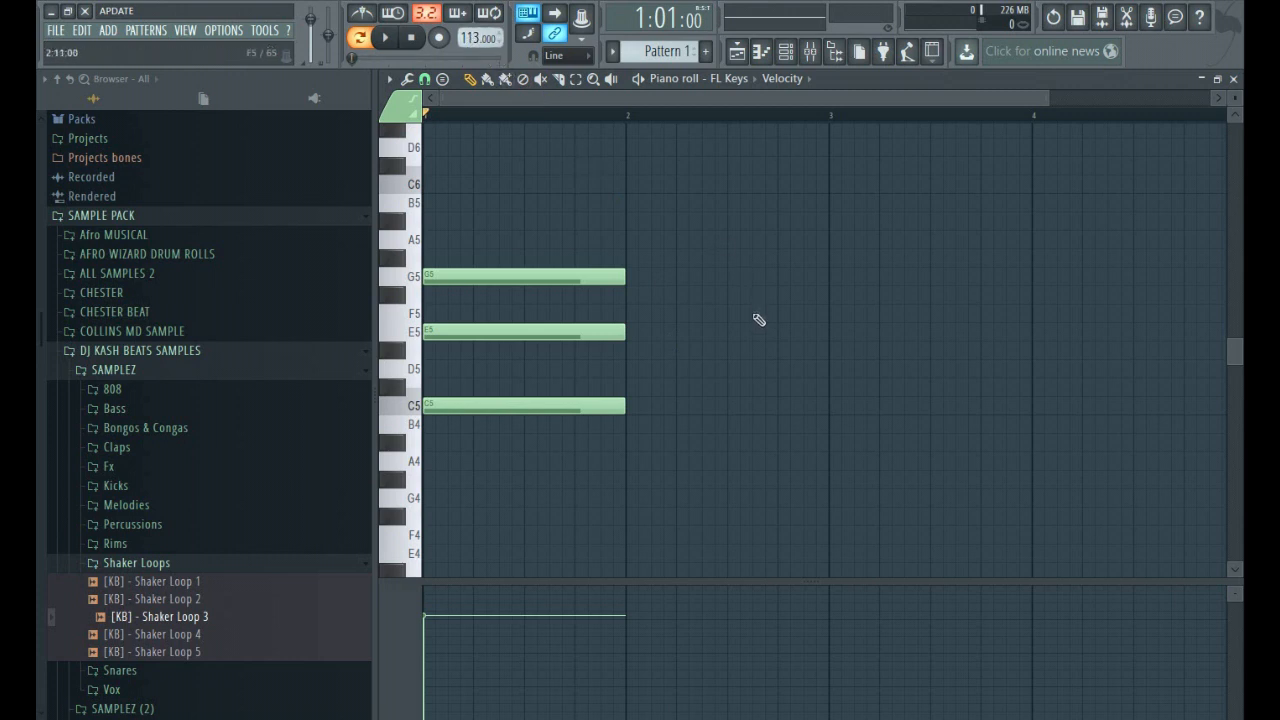
{"action": "left_click", "coordinate": [637, 323]}
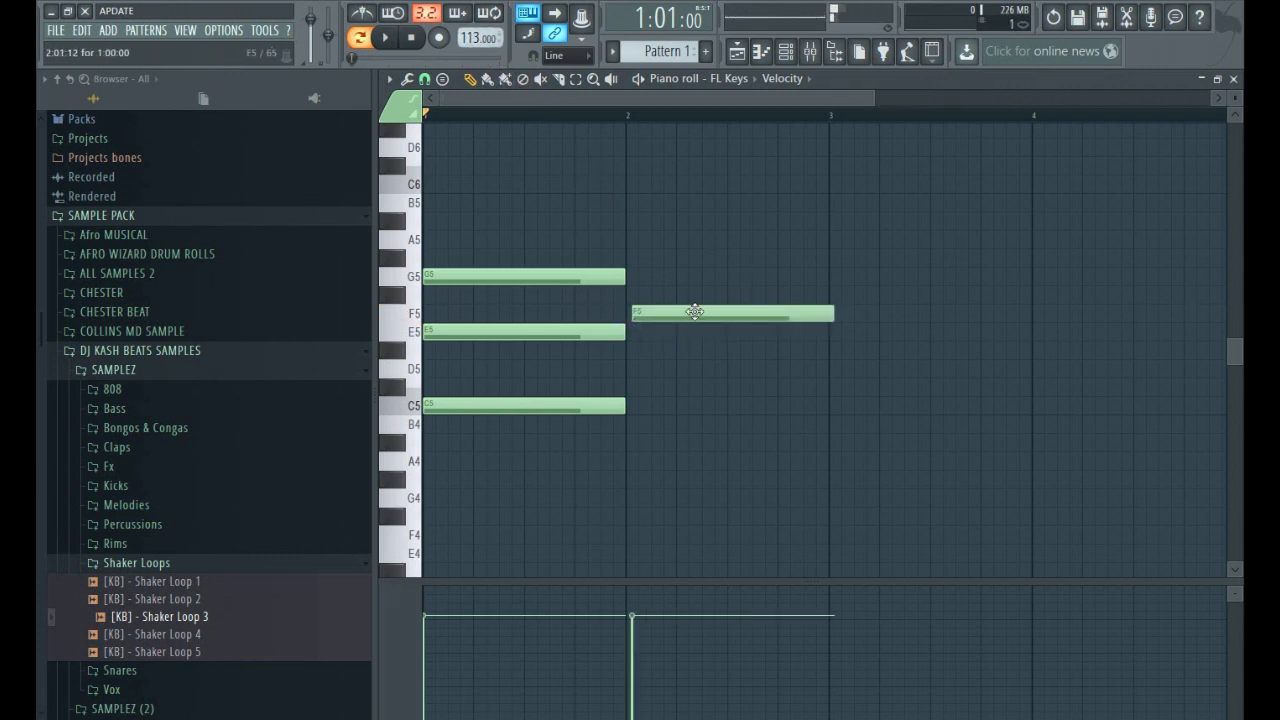
{"action": "left_click_drag", "start_coordinate": [689, 303], "coordinate": [689, 270]}
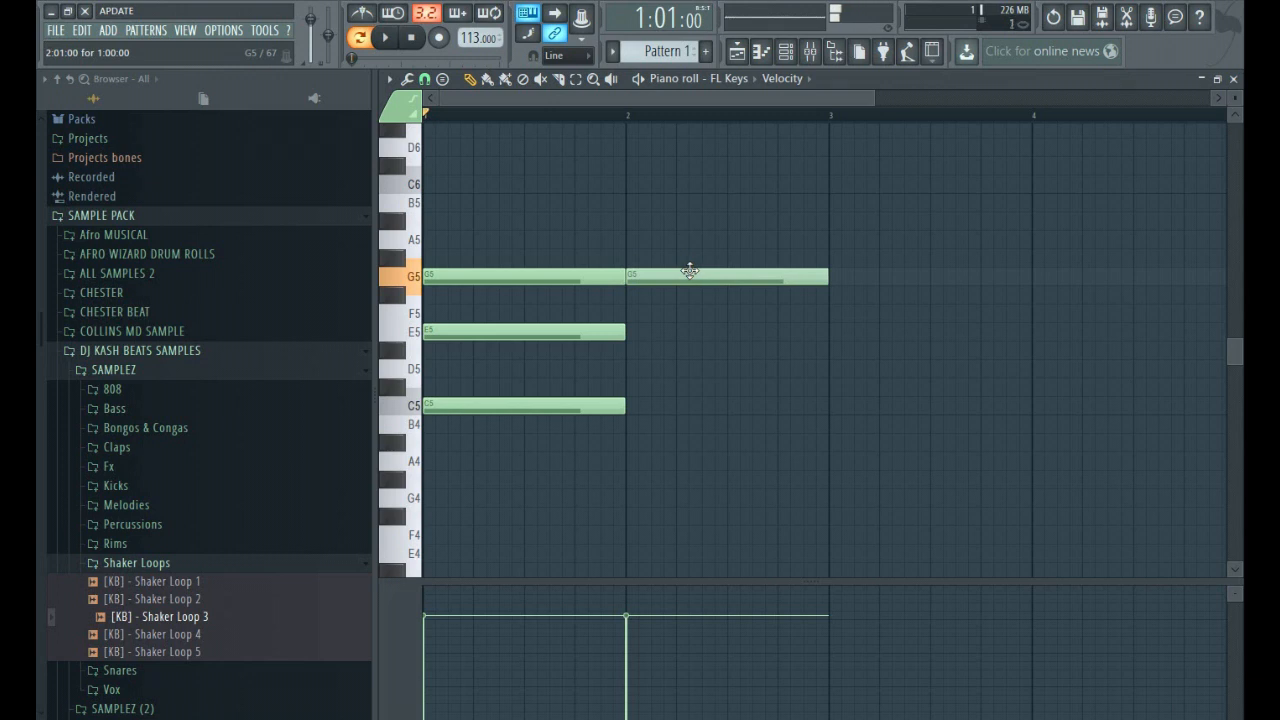
{"action": "right_click", "coordinate": [694, 277]}
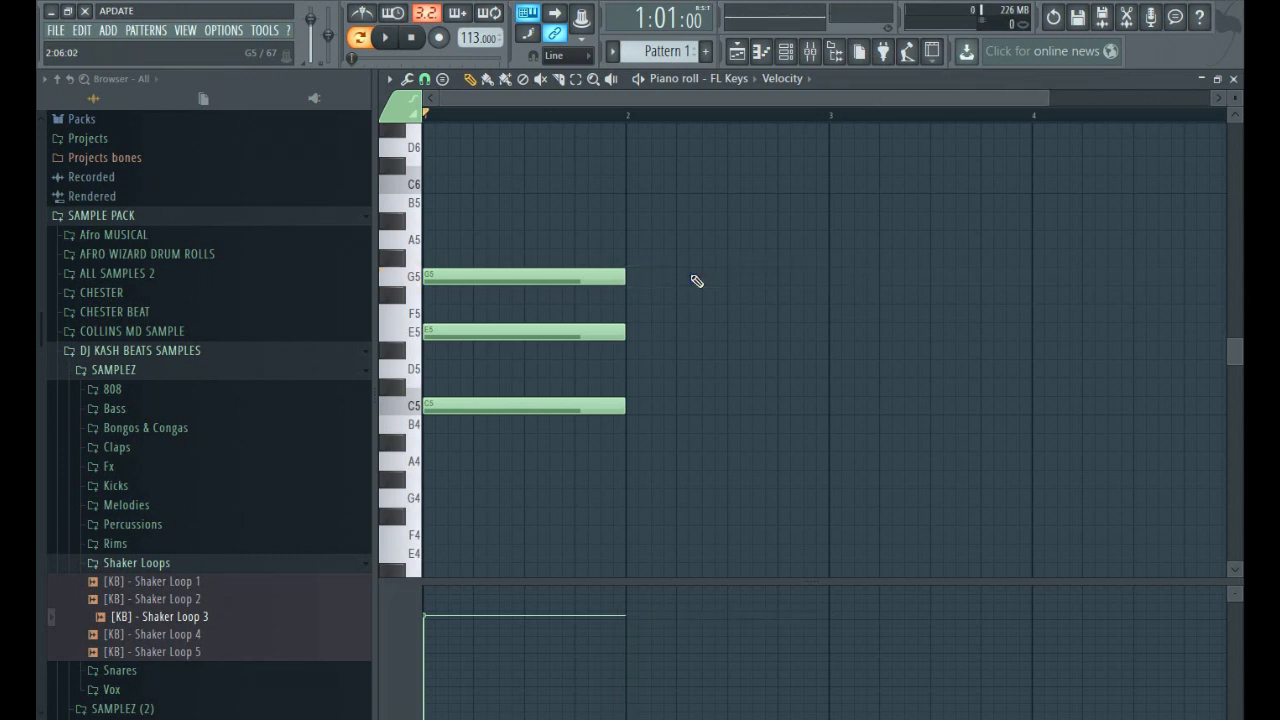
{"action": "left_click", "coordinate": [630, 314]}
{"action": "left_click_drag", "start_coordinate": [630, 314], "coordinate": [640, 266]}
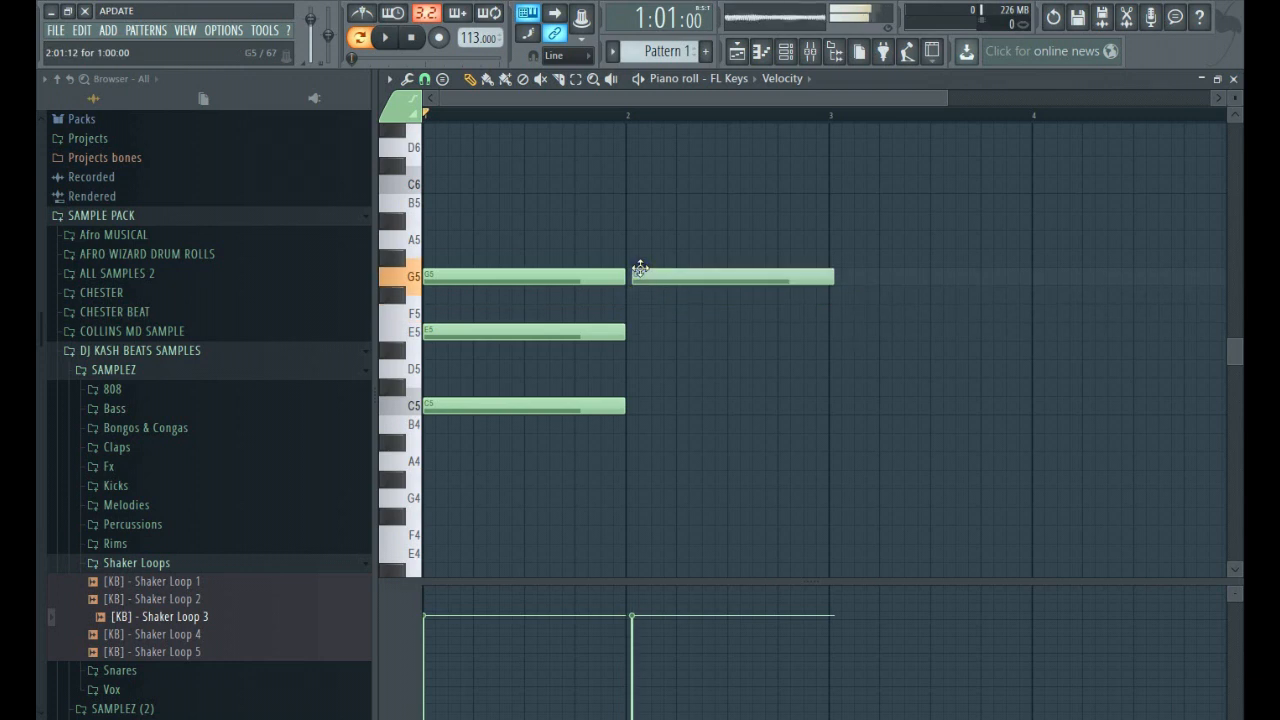
{"action": "right_click", "coordinate": [660, 276]}
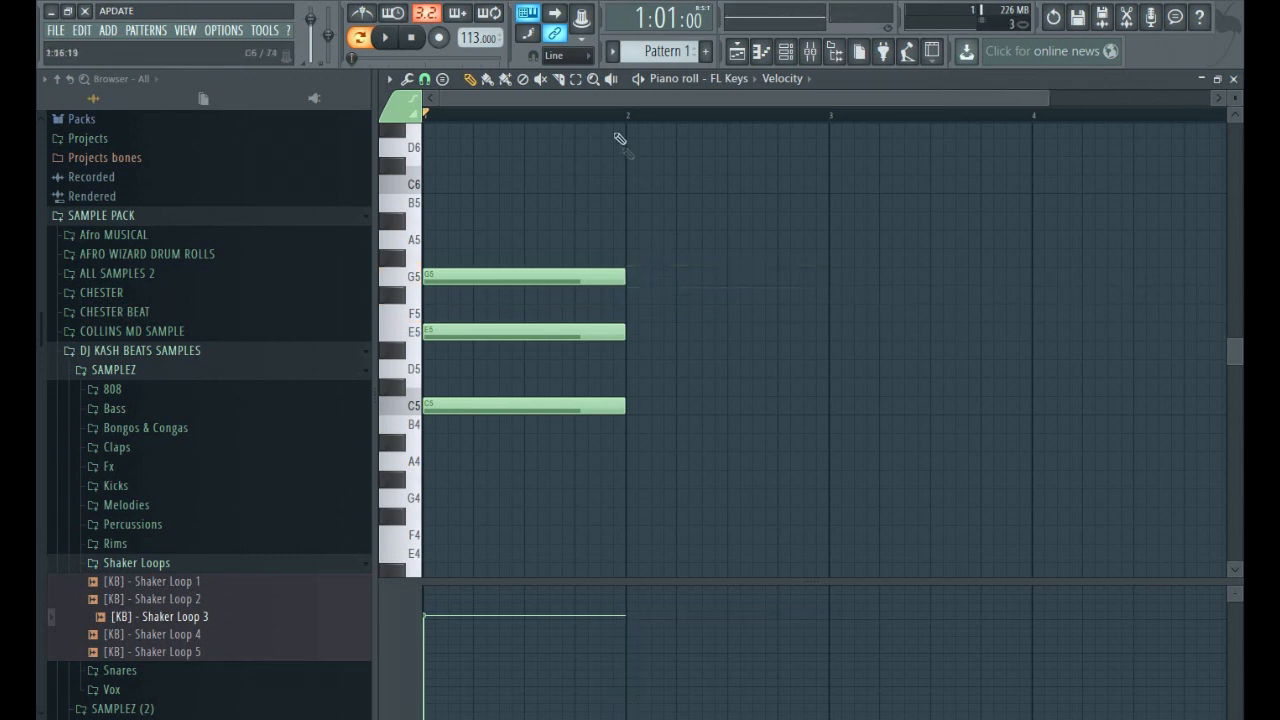
Copy the C major chord into bar 2, transposed to F5, A5 and C6, and play both chords.
{"action": "left_click", "coordinate": [580, 82]}
{"action": "left_click_drag", "start_coordinate": [706, 468], "coordinate": [463, 238]}
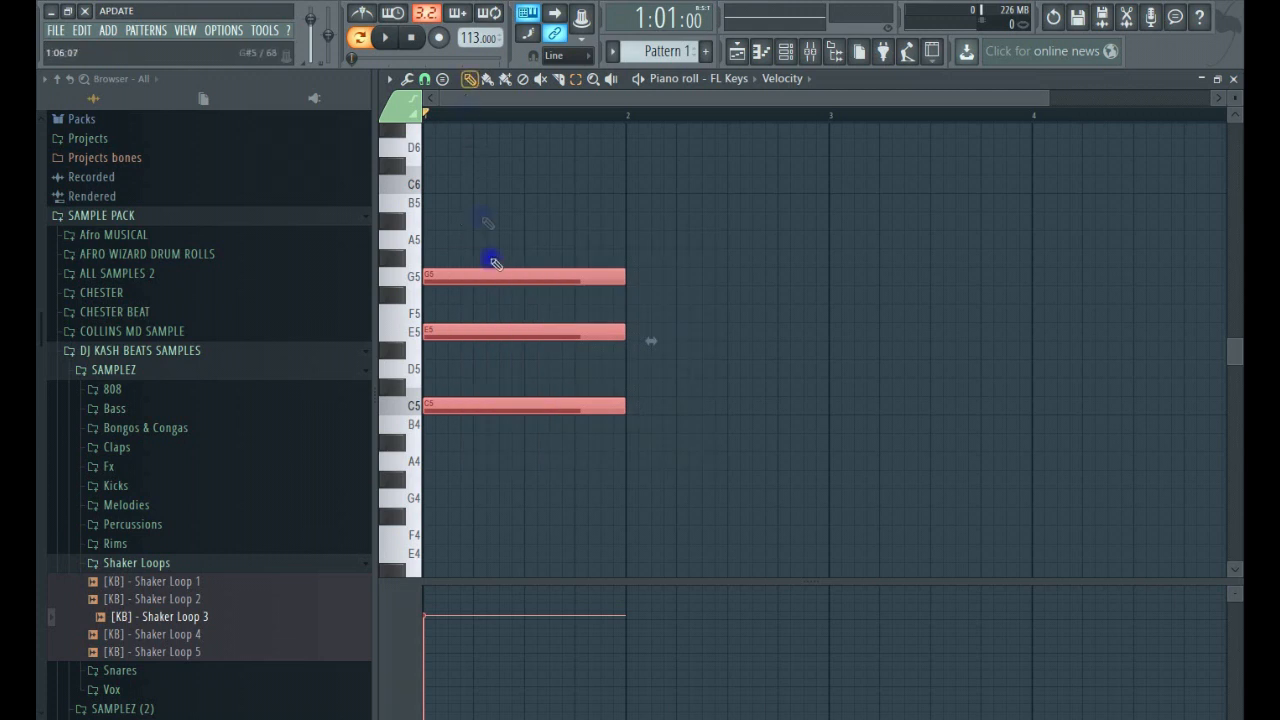
{"action": "left_click_drag", "start_coordinate": [456, 333], "coordinate": [655, 232]}
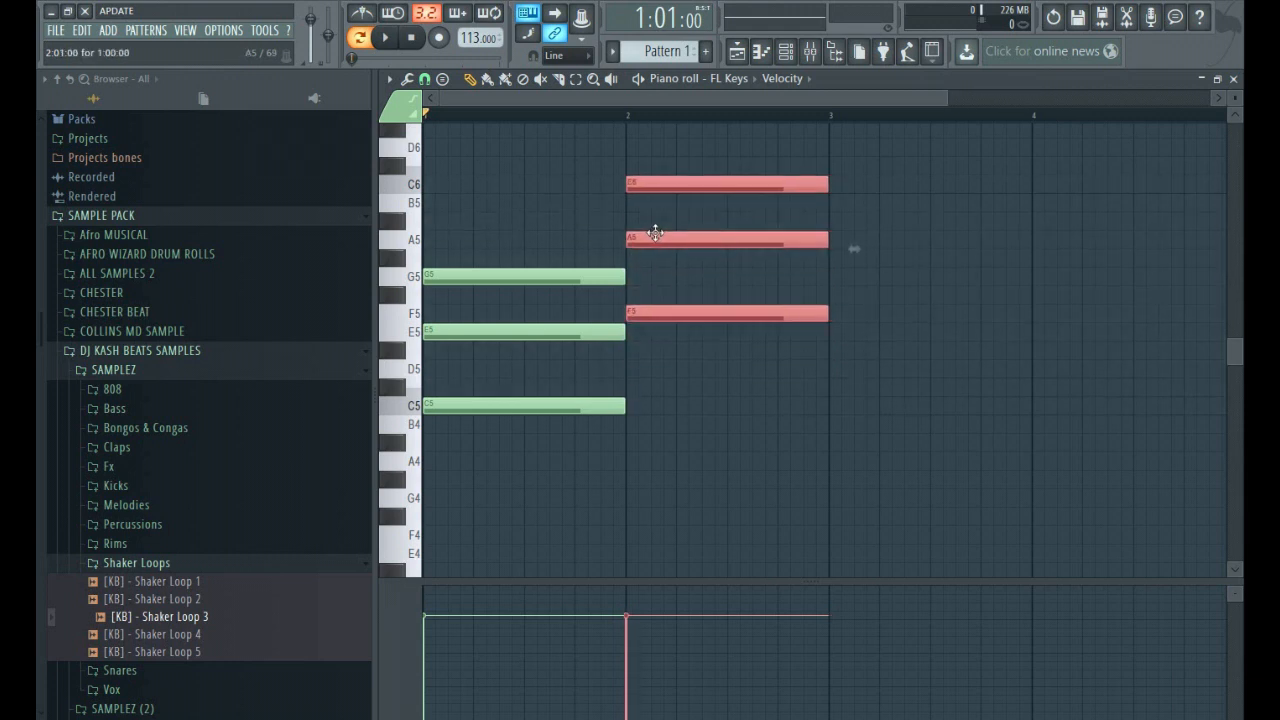
{"action": "key", "text": "space"}
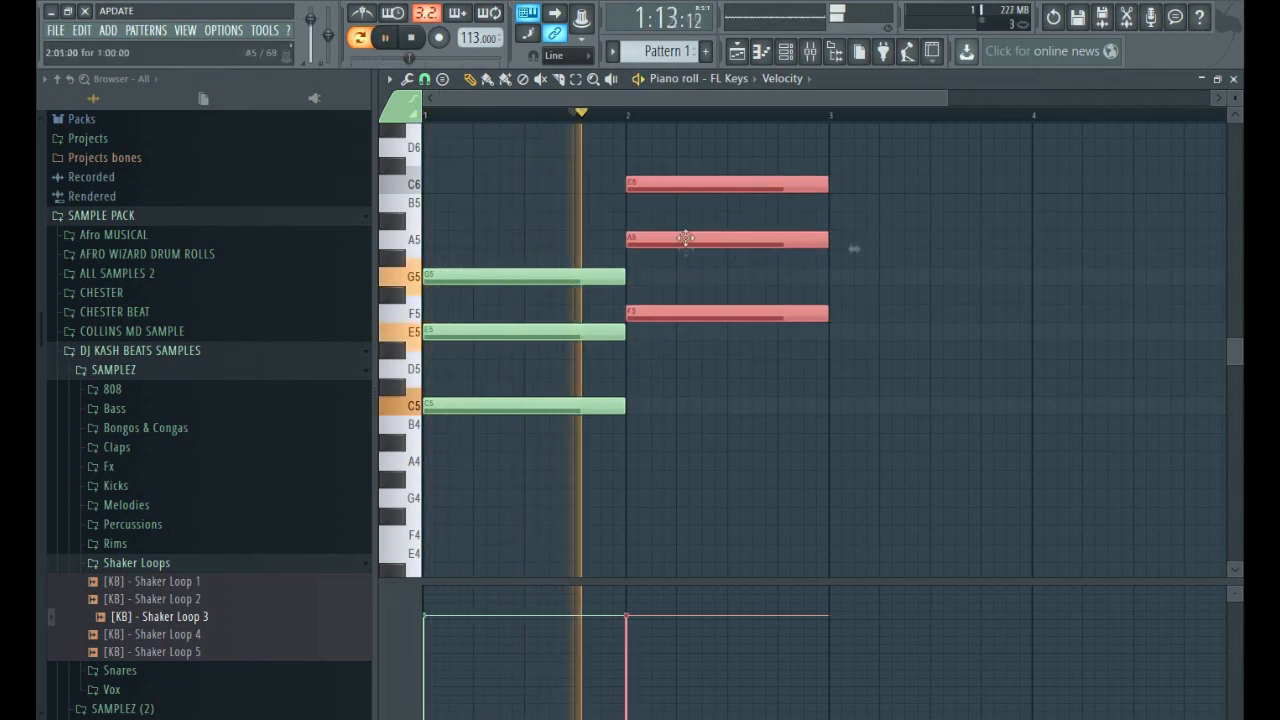
{"action": "key", "text": "space"}
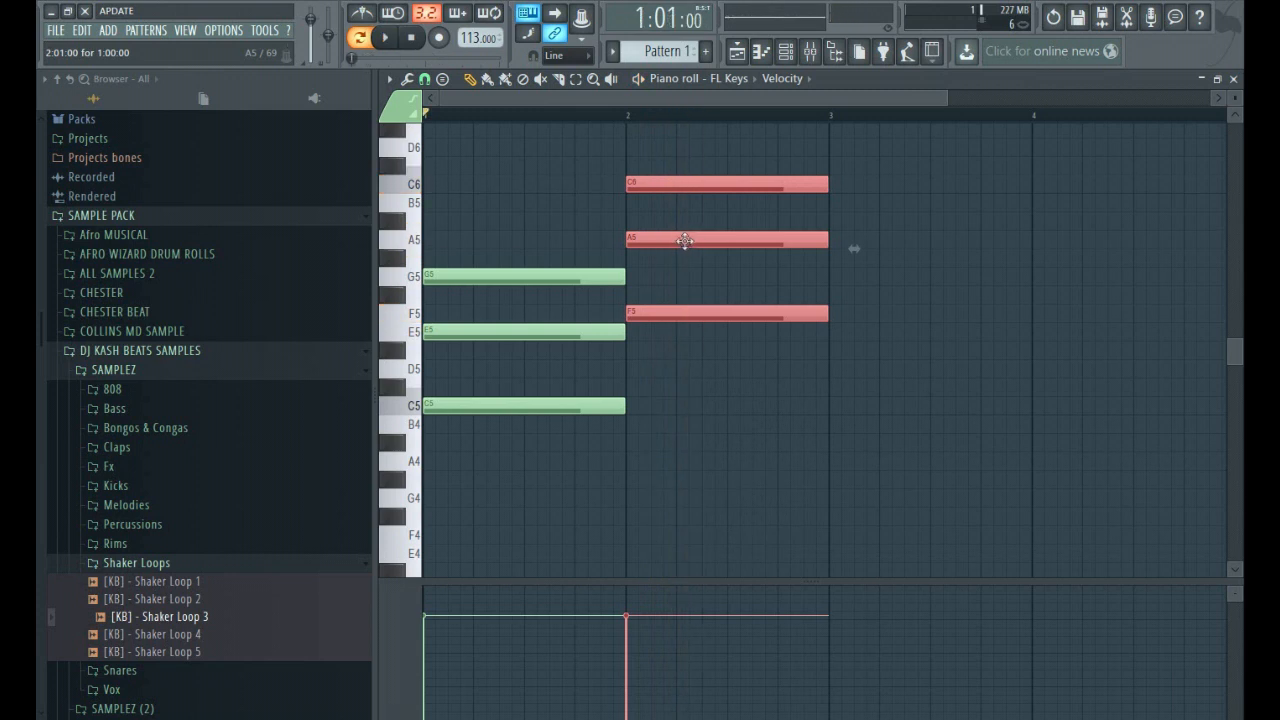
Audition the bar 2 chord raised to G5, B5 and D6, and return it to F5, A5 and C6.
{"action": "left_click_drag", "start_coordinate": [685, 242], "coordinate": [682, 196]}
{"action": "key", "text": "space"}
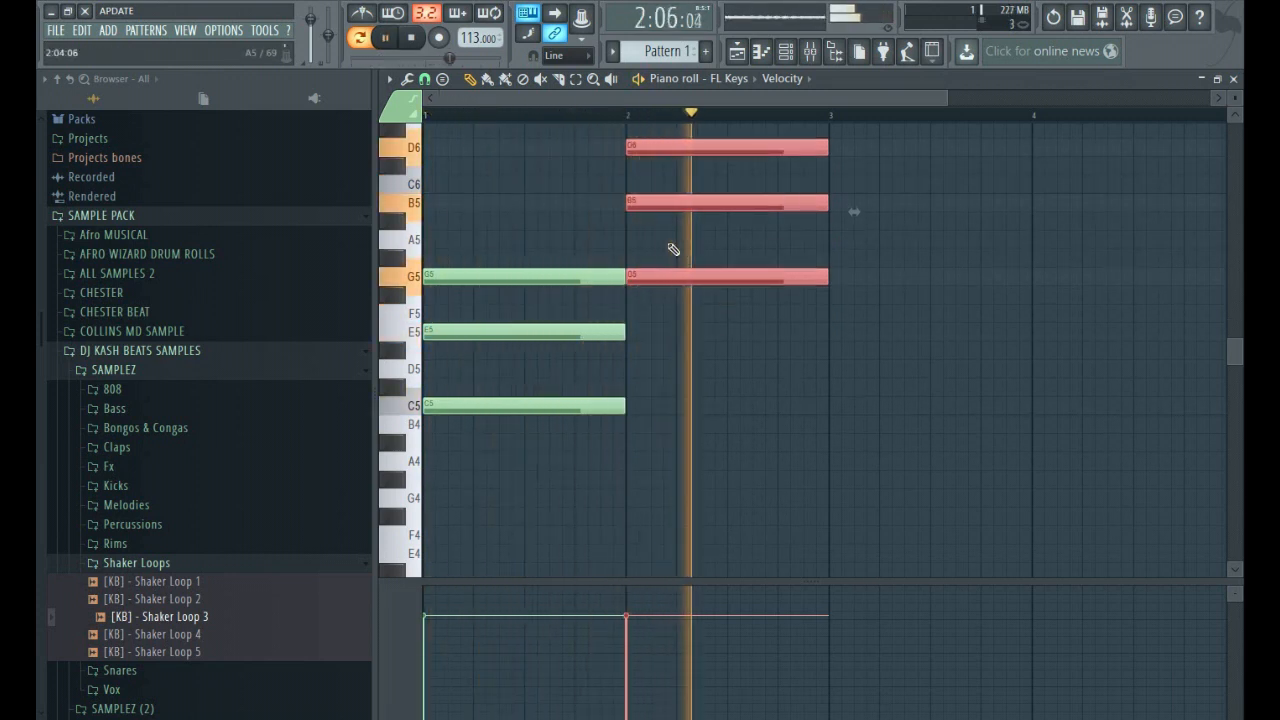
{"action": "key", "text": "space"}
{"action": "left_click_drag", "start_coordinate": [666, 271], "coordinate": [664, 300]}
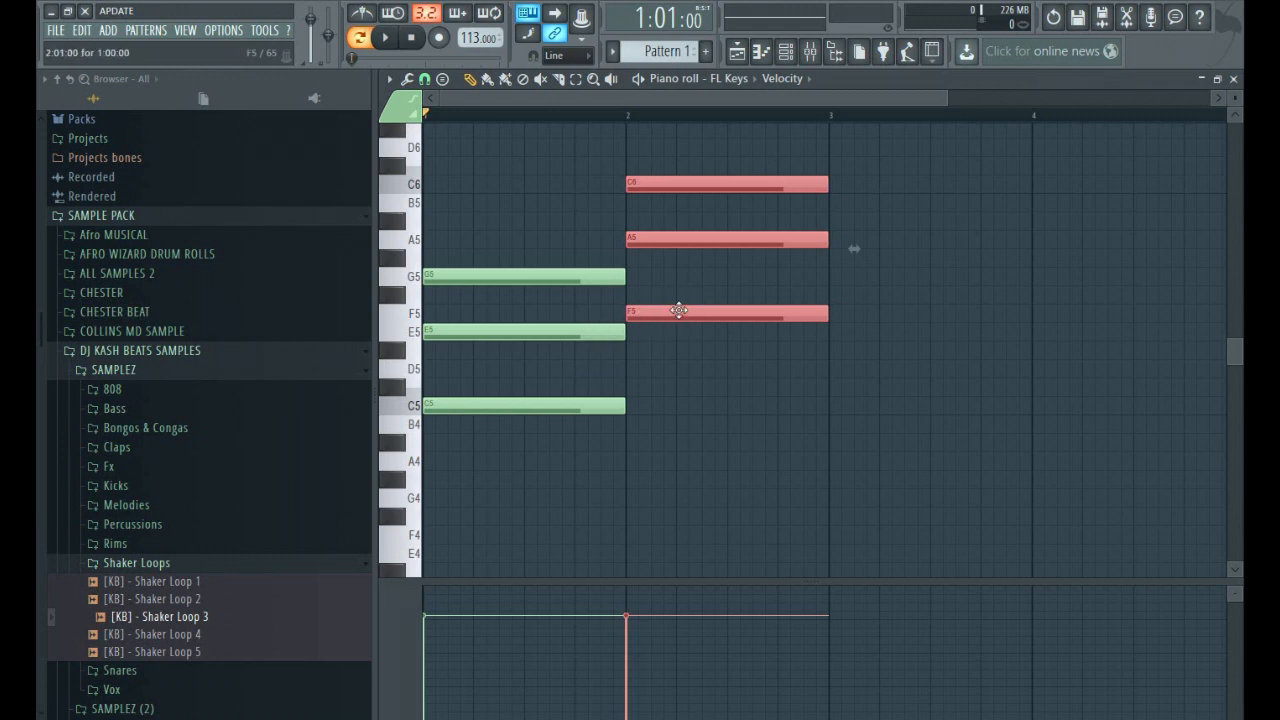
Audition the bar 2 chord one octave lower, and raise it back to its original octave.
{"action": "key", "text": "ctrl+Down"}
{"action": "key", "text": "space"}
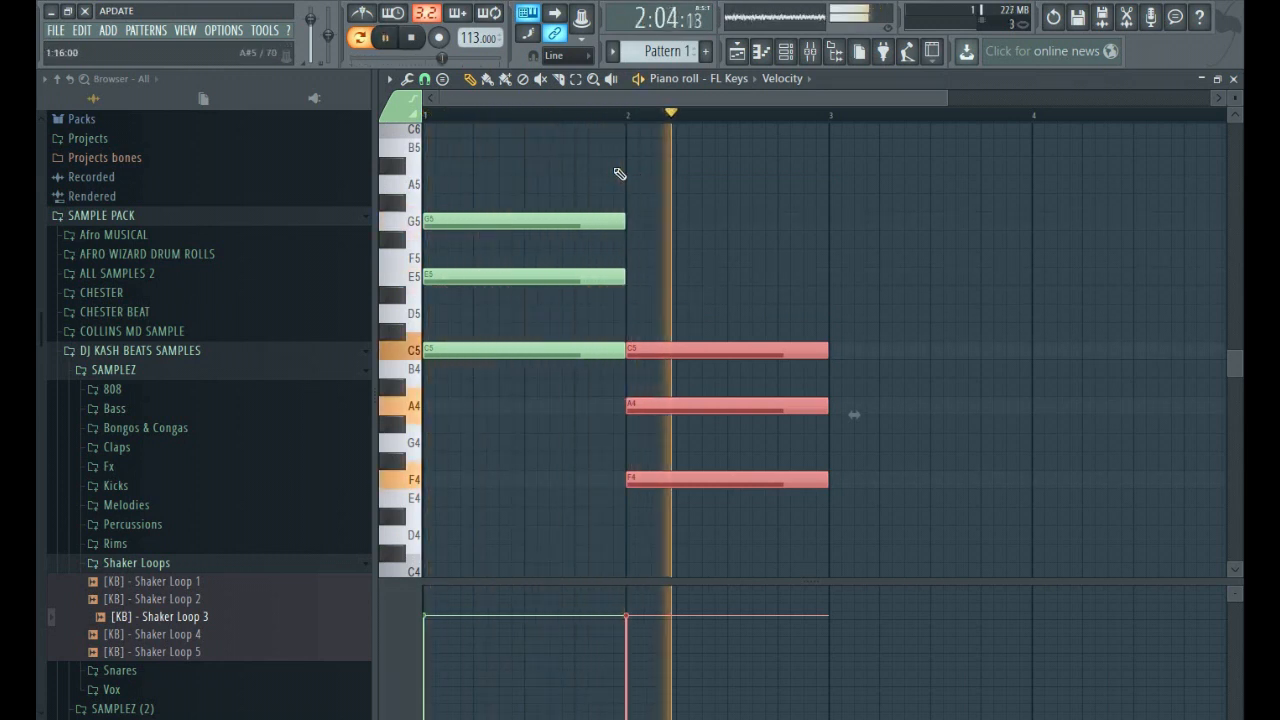
{"action": "key", "text": "space"}
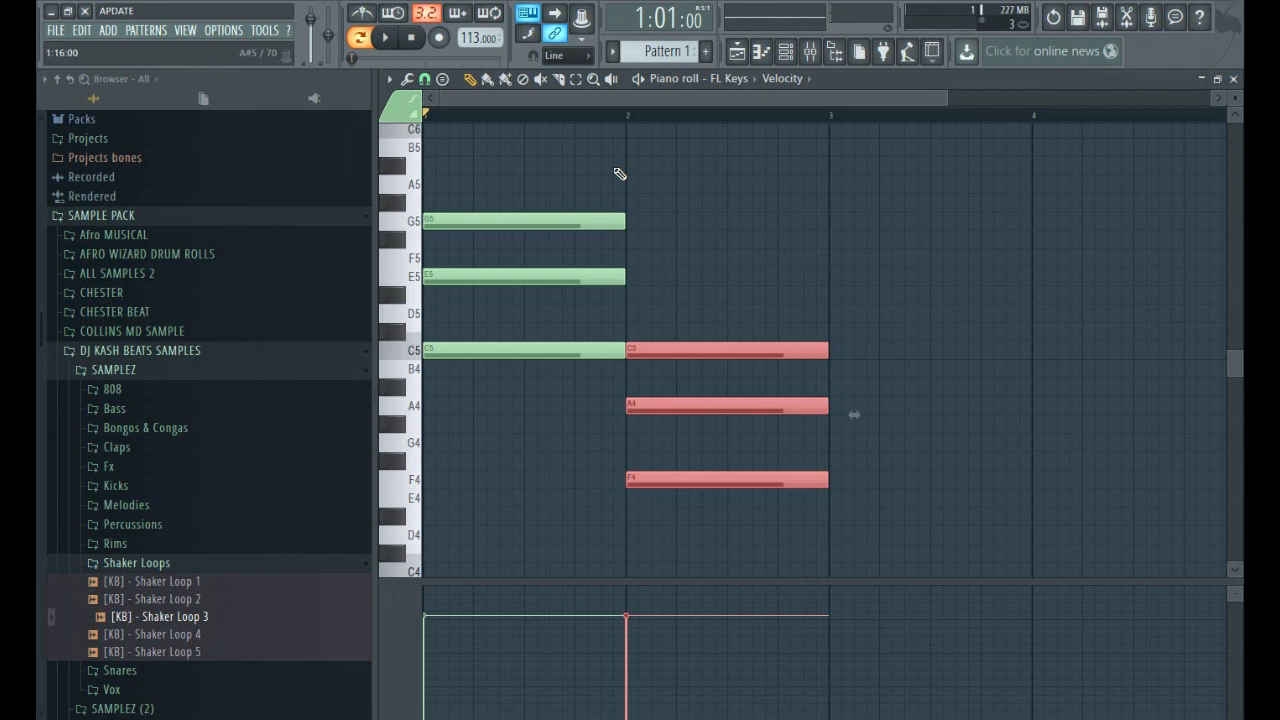
{"action": "scroll", "coordinate": [627, 367], "scroll_direction": "down", "scroll_amount": 2}
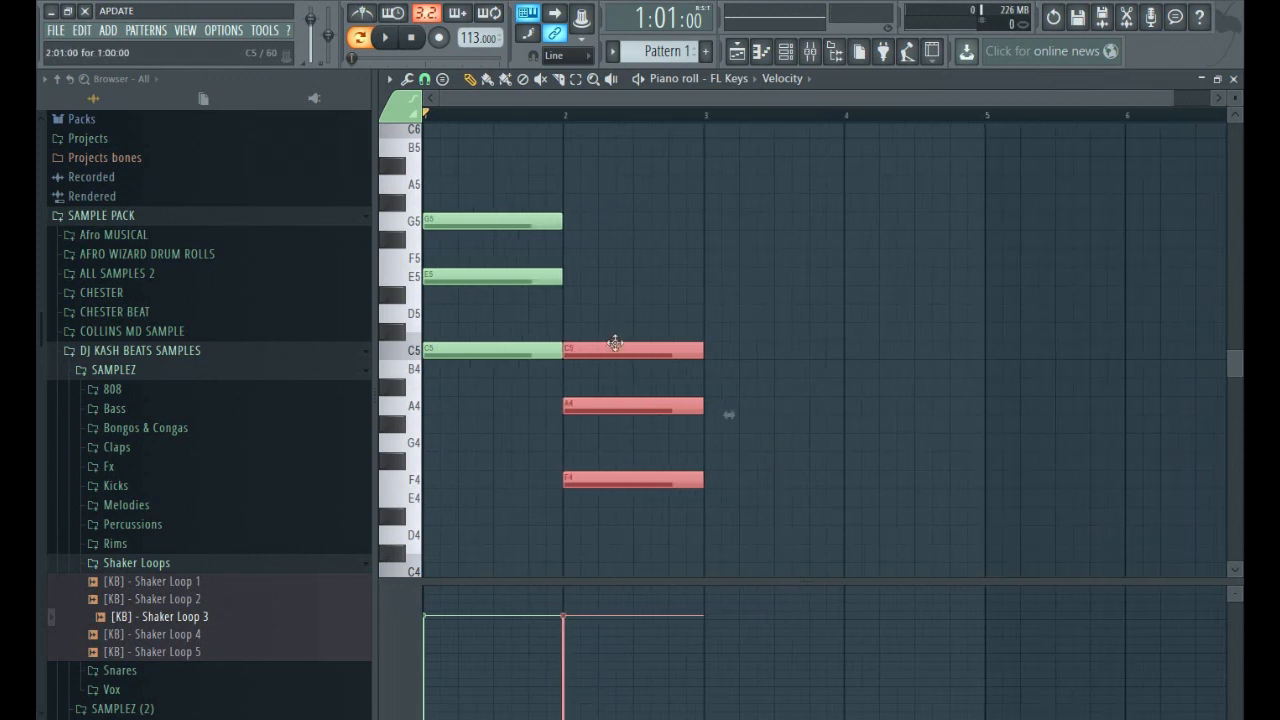
{"action": "key", "text": "ctrl+Up"}
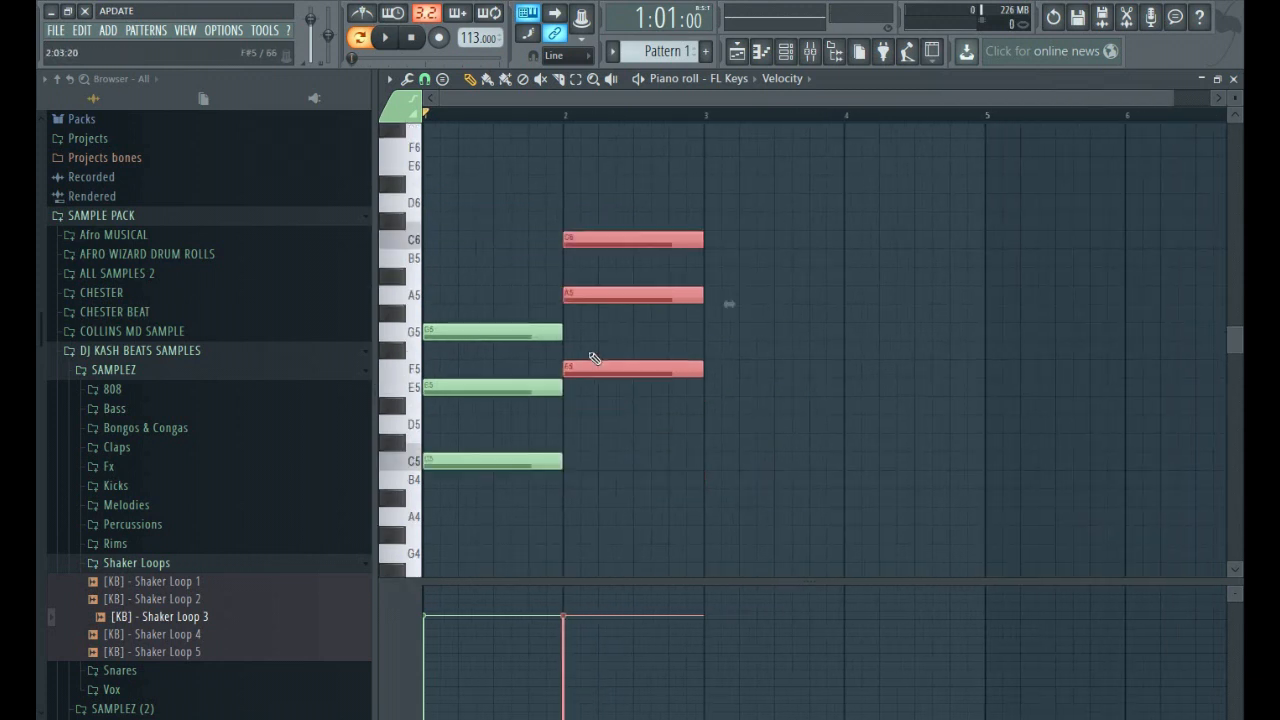
Copy the C major chord into bar 3, and place another copy in bar 4 transposed to G5, B5 and D6.
{"action": "left_click_drag", "start_coordinate": [604, 294], "coordinate": [742, 389]}
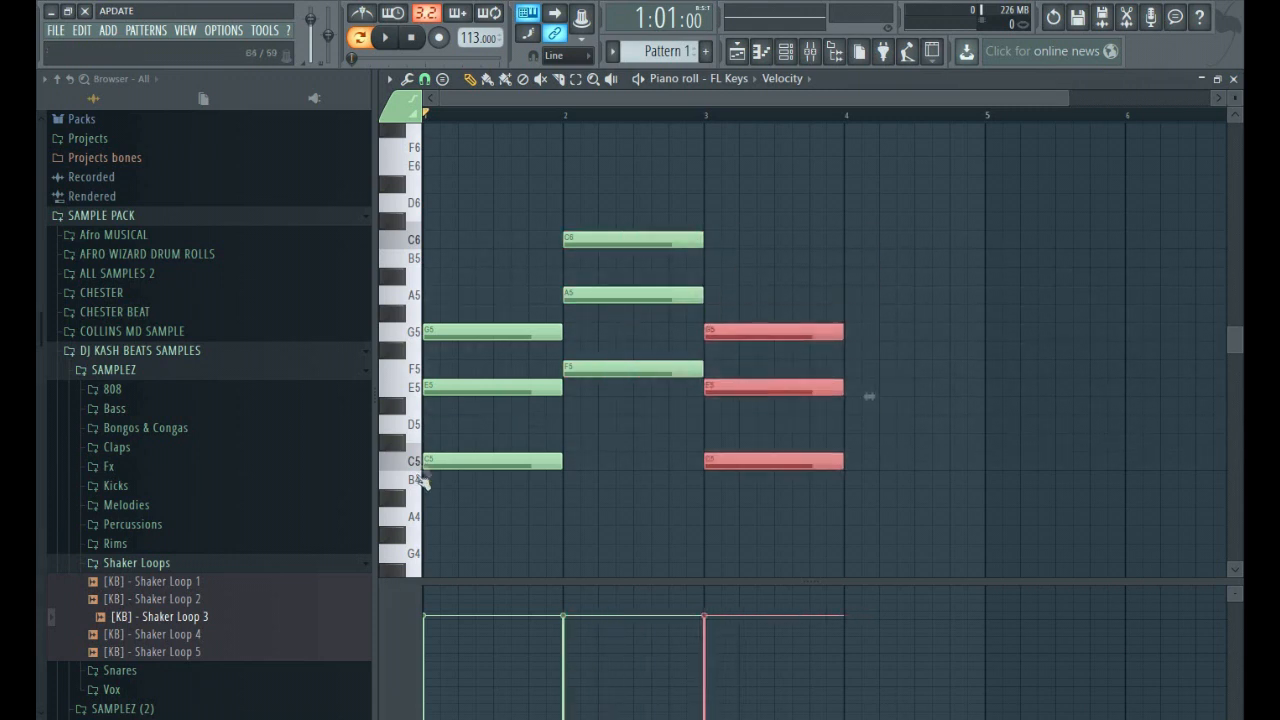
{"action": "left_click_drag", "start_coordinate": [773, 389], "coordinate": [909, 253]}
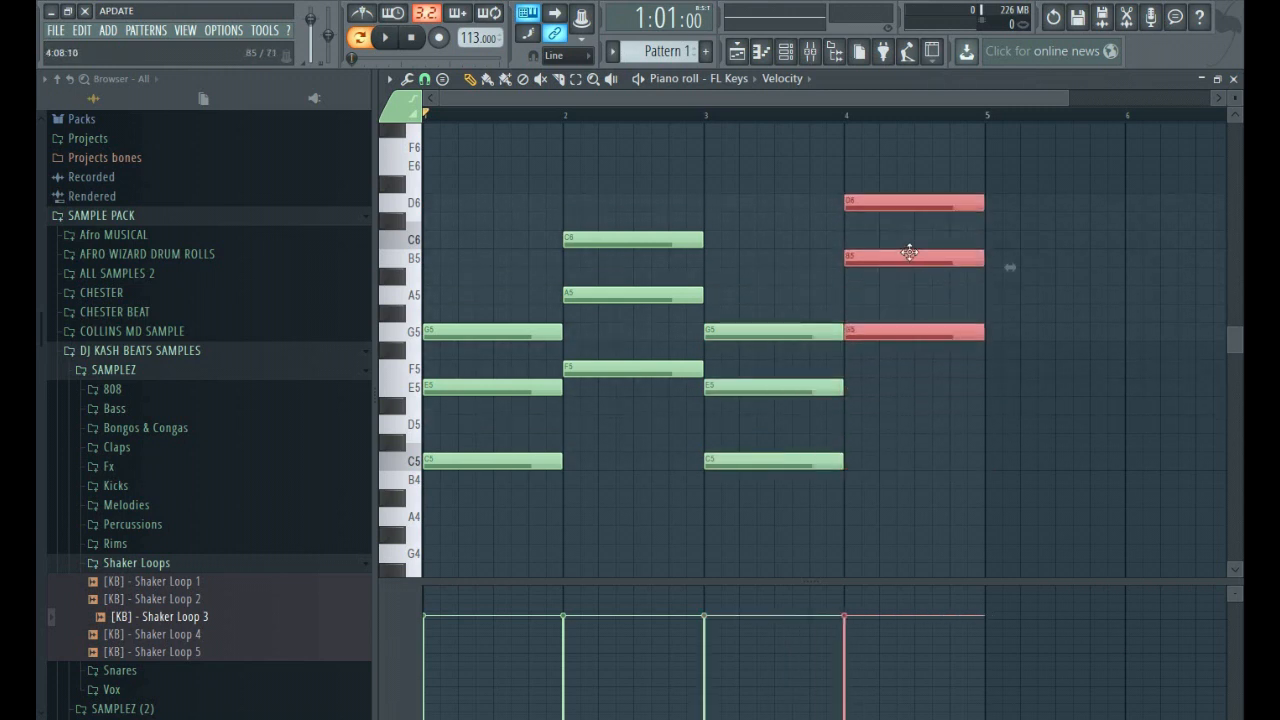
Set the tempo to 151 BPM and play back the four-bar chord progression.
{"action": "left_click_drag", "start_coordinate": [478, 37], "coordinate": [478, 23]}
{"action": "key", "text": "space"}
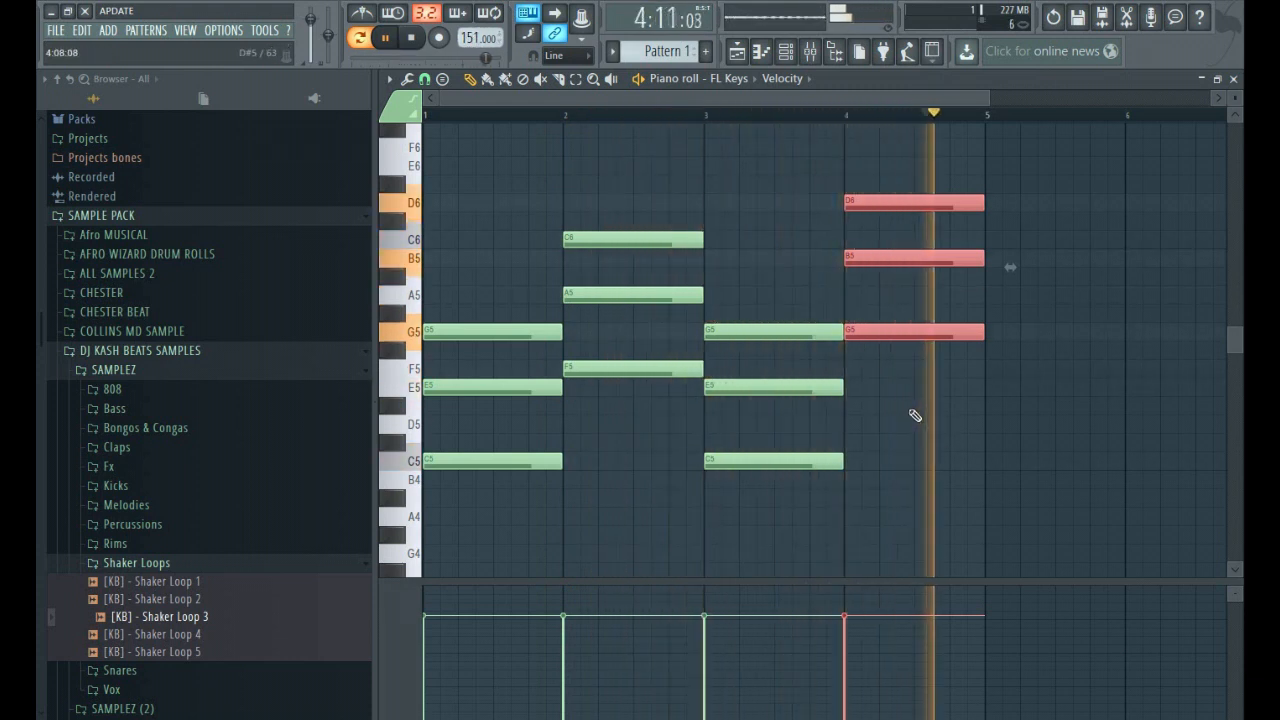
{"action": "key", "text": "space"}
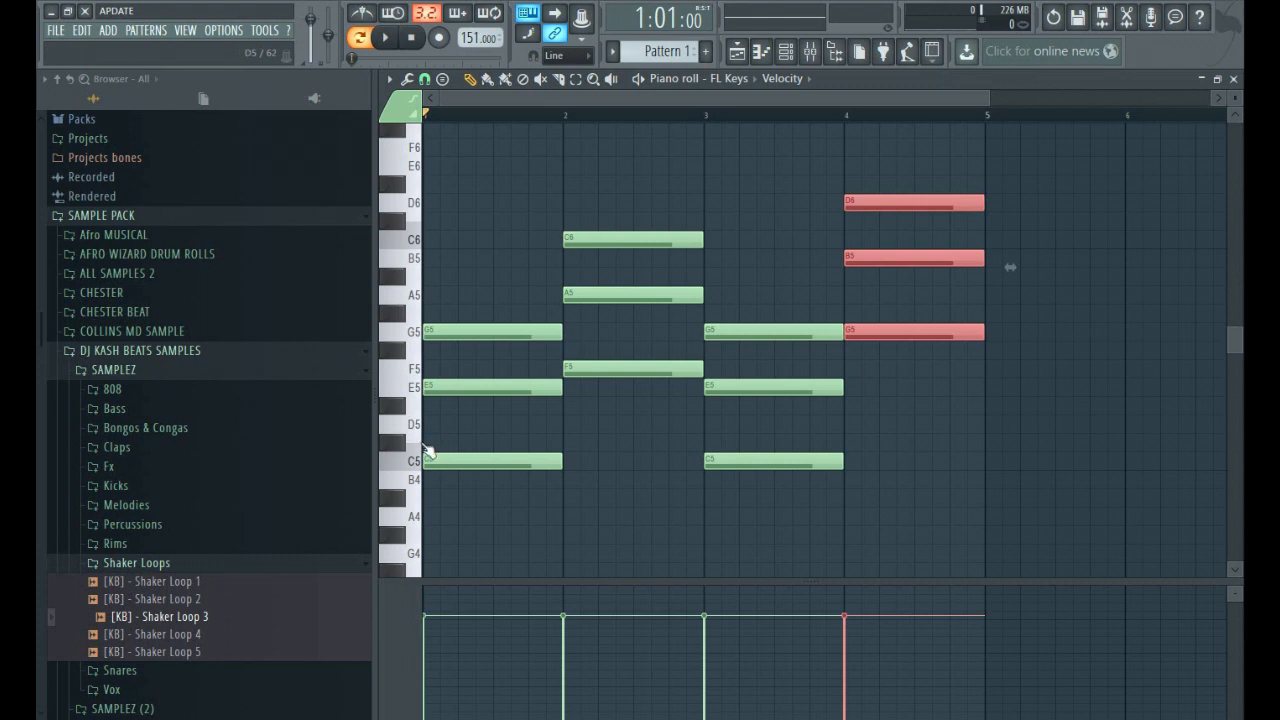
{"action": "left_click_drag", "start_coordinate": [441, 446], "coordinate": [446, 394]}
{"action": "right_click", "coordinate": [443, 404]}
{"action": "right_click", "coordinate": [448, 387]}
{"action": "left_click", "coordinate": [422, 389]}
{"action": "left_click", "coordinate": [430, 391]}
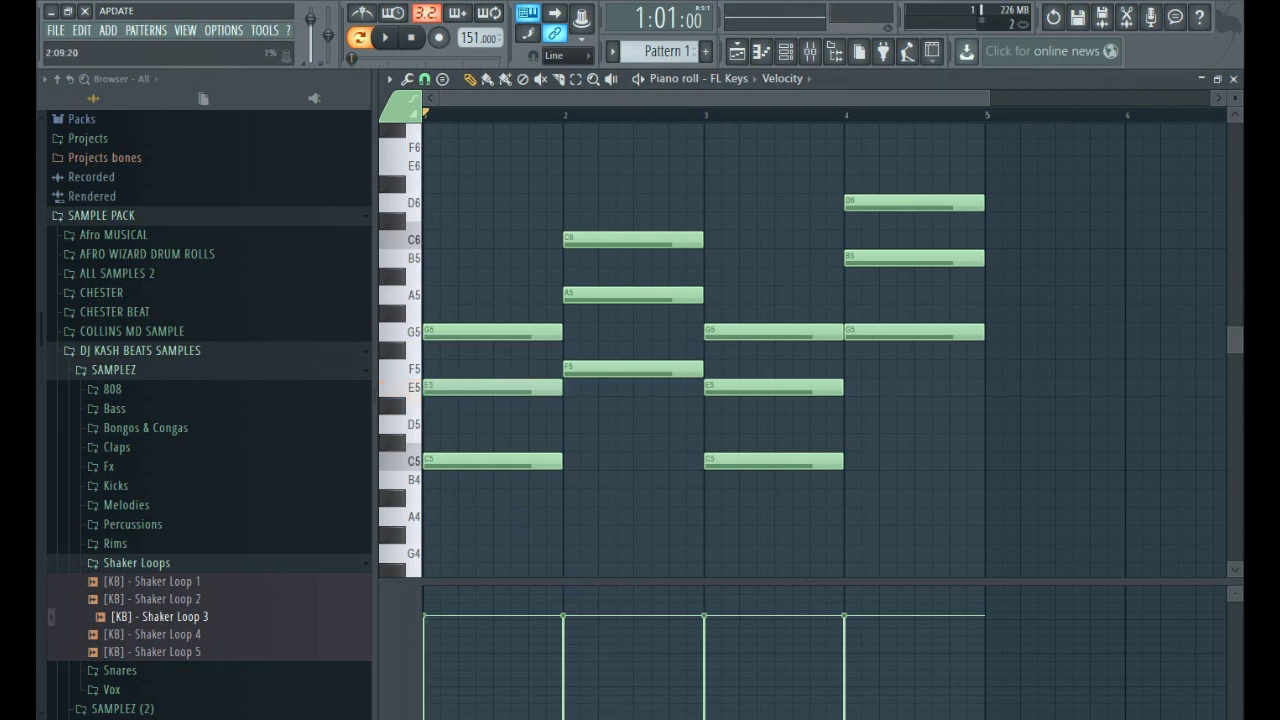
{"action": "left_click", "coordinate": [451, 443]}
{"action": "left_click_drag", "start_coordinate": [451, 443], "coordinate": [455, 406]}
{"action": "right_click", "coordinate": [481, 408]}
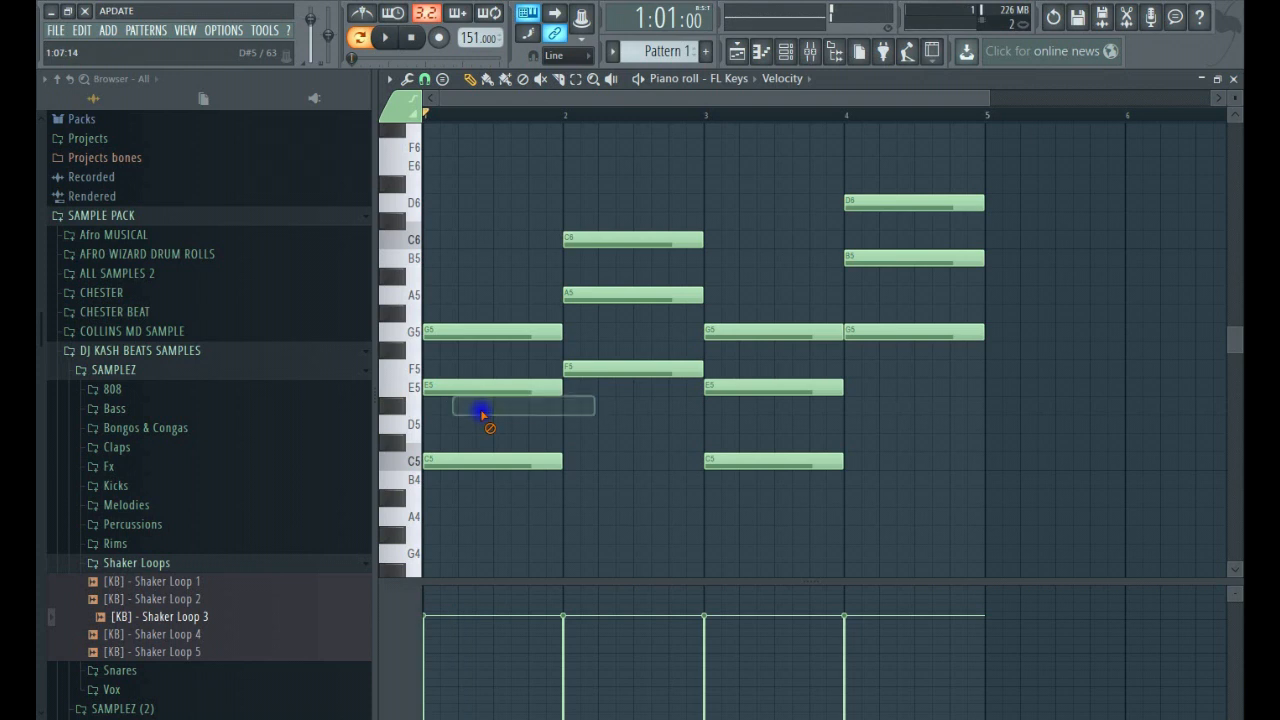
{"action": "left_click", "coordinate": [440, 369]}
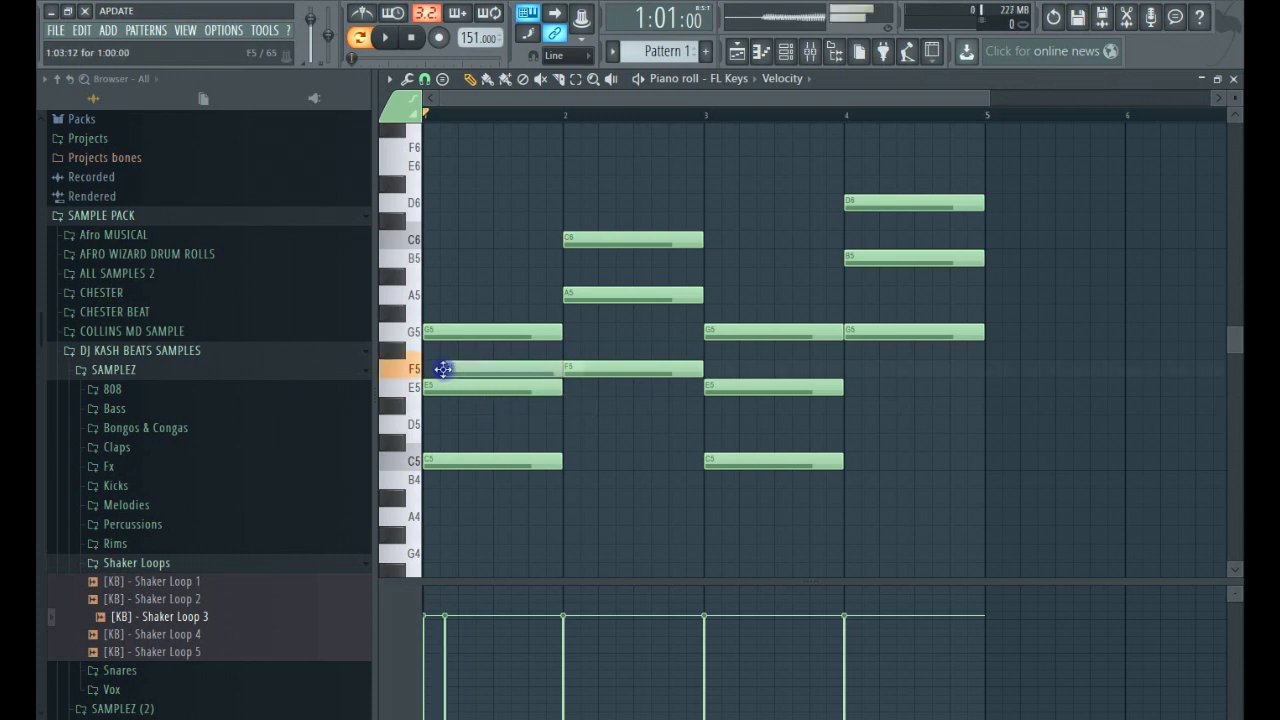
{"action": "mouse_move", "coordinate": [444, 367]}
{"action": "left_mouse_down"}
{"action": "mouse_move", "coordinate": [449, 323]}
{"action": "mouse_move", "coordinate": [449, 350]}
{"action": "left_mouse_up"}
{"action": "right_click", "coordinate": [476, 360]}
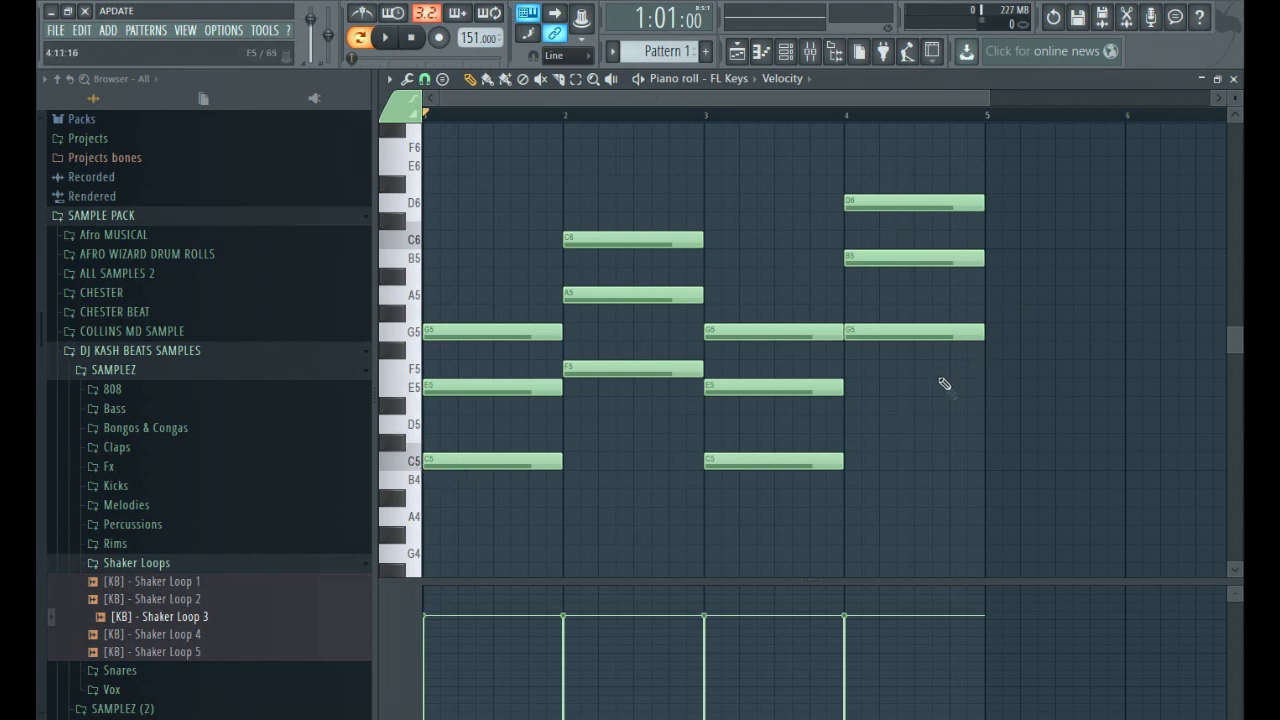
Select all notes of the four-bar progression and delete them.
{"action": "left_click_drag", "start_coordinate": [1006, 449], "coordinate": [148, 82]}
{"action": "left_click_drag", "start_coordinate": [1086, 566], "coordinate": [376, 200]}
{"action": "key", "text": "Delete"}
Draw a one-bar A major chord in bar 1 from the notes A4, C#5 and E5, and play it back.
{"action": "scroll", "coordinate": [720, 466], "scroll_direction": "down", "scroll_amount": 4}
{"action": "key", "text": "p"}
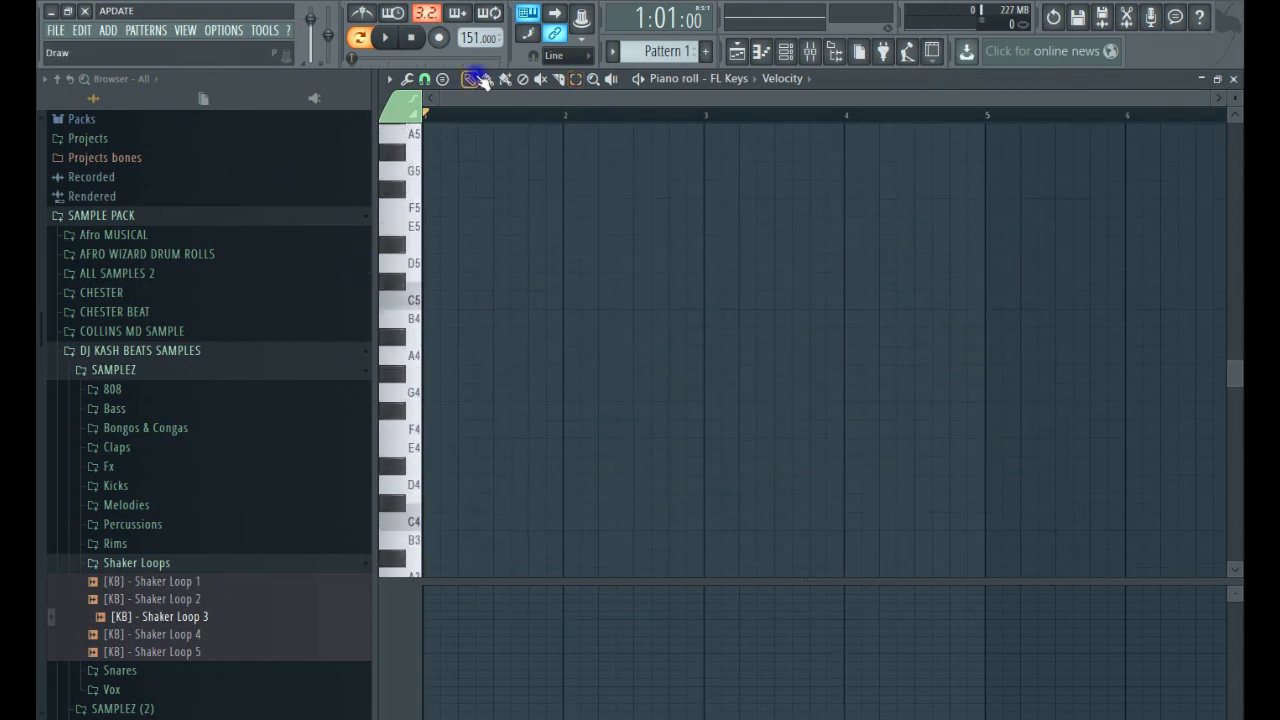
{"action": "left_click", "coordinate": [447, 358]}
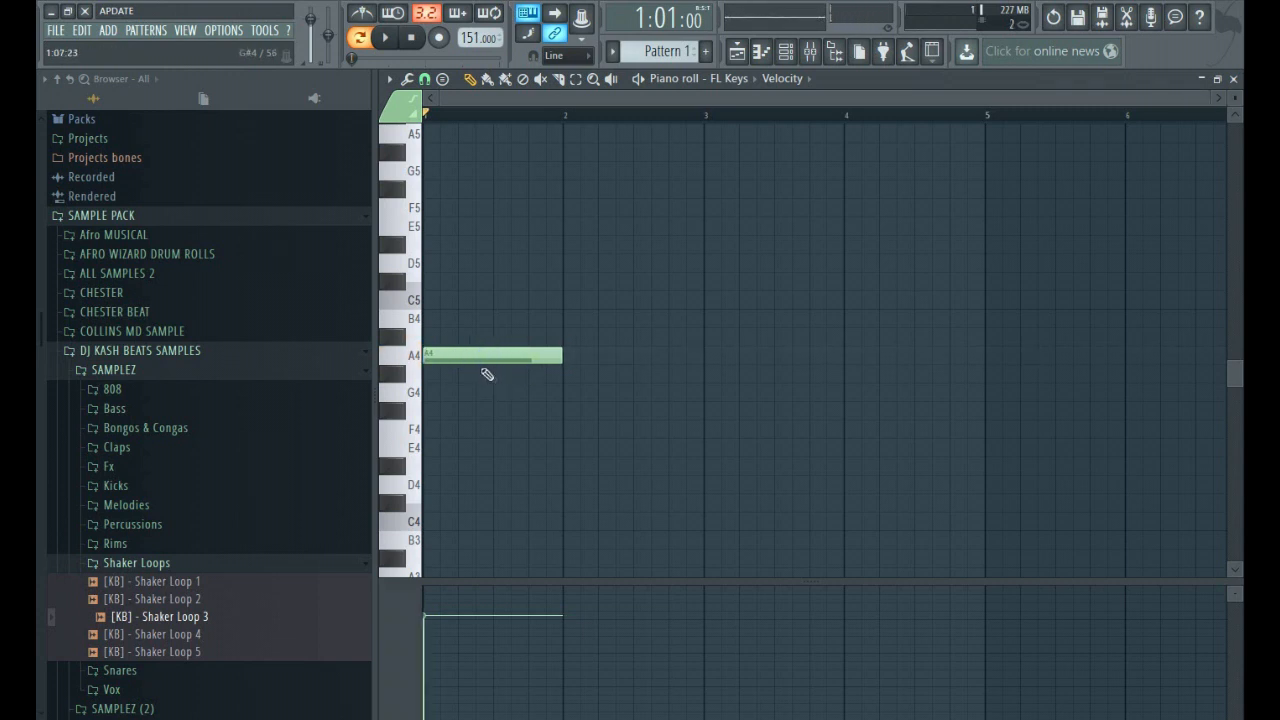
{"action": "scroll", "coordinate": [487, 374], "scroll_direction": "up", "scroll_amount": 1}
{"action": "left_click", "coordinate": [432, 392]}
{"action": "left_click_drag", "start_coordinate": [434, 391], "coordinate": [437, 340]}
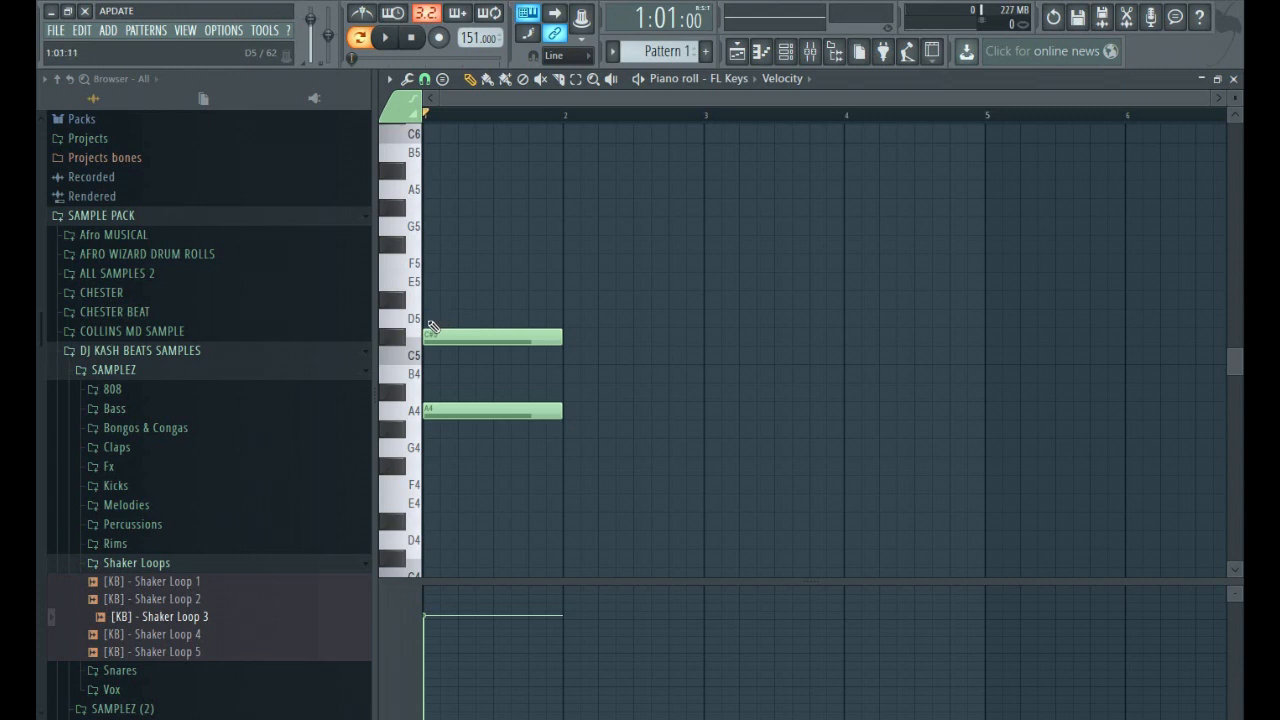
{"action": "left_click_drag", "start_coordinate": [432, 326], "coordinate": [424, 284]}
{"action": "key", "text": "space"}
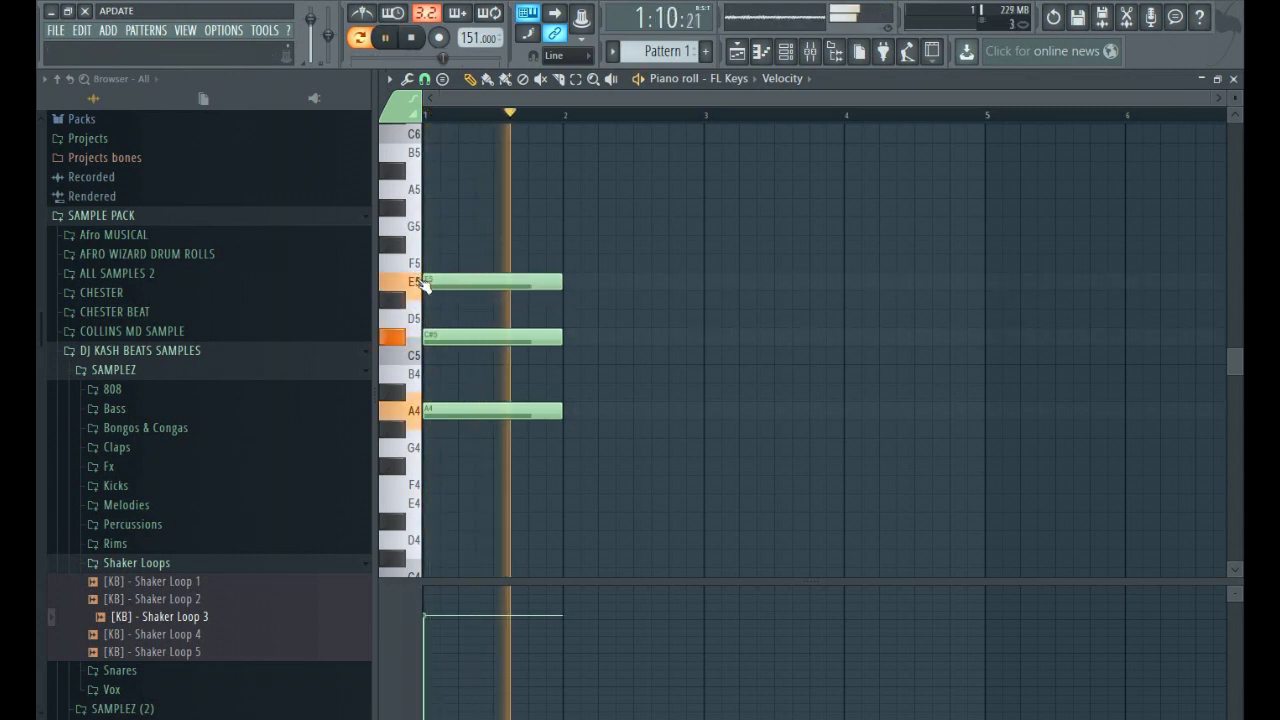
{"action": "key", "text": "space"}
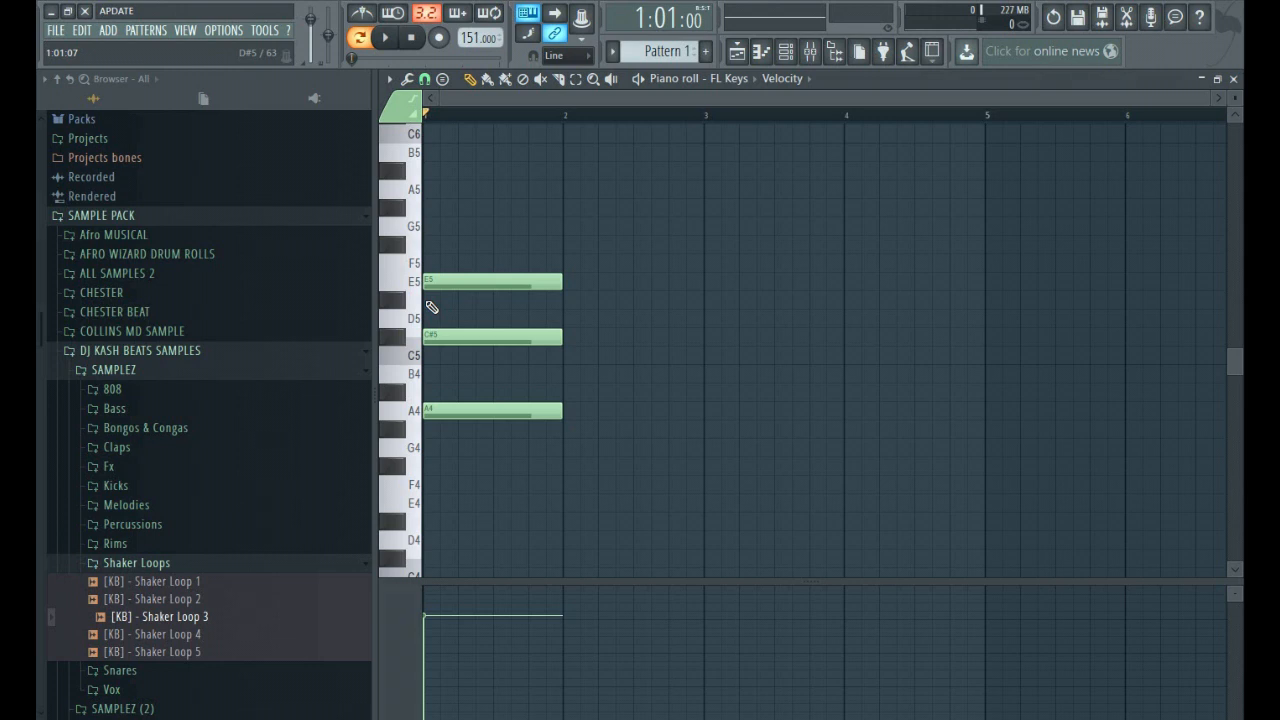
{"action": "left_click", "coordinate": [568, 322]}
{"action": "left_click_drag", "start_coordinate": [574, 320], "coordinate": [584, 280]}
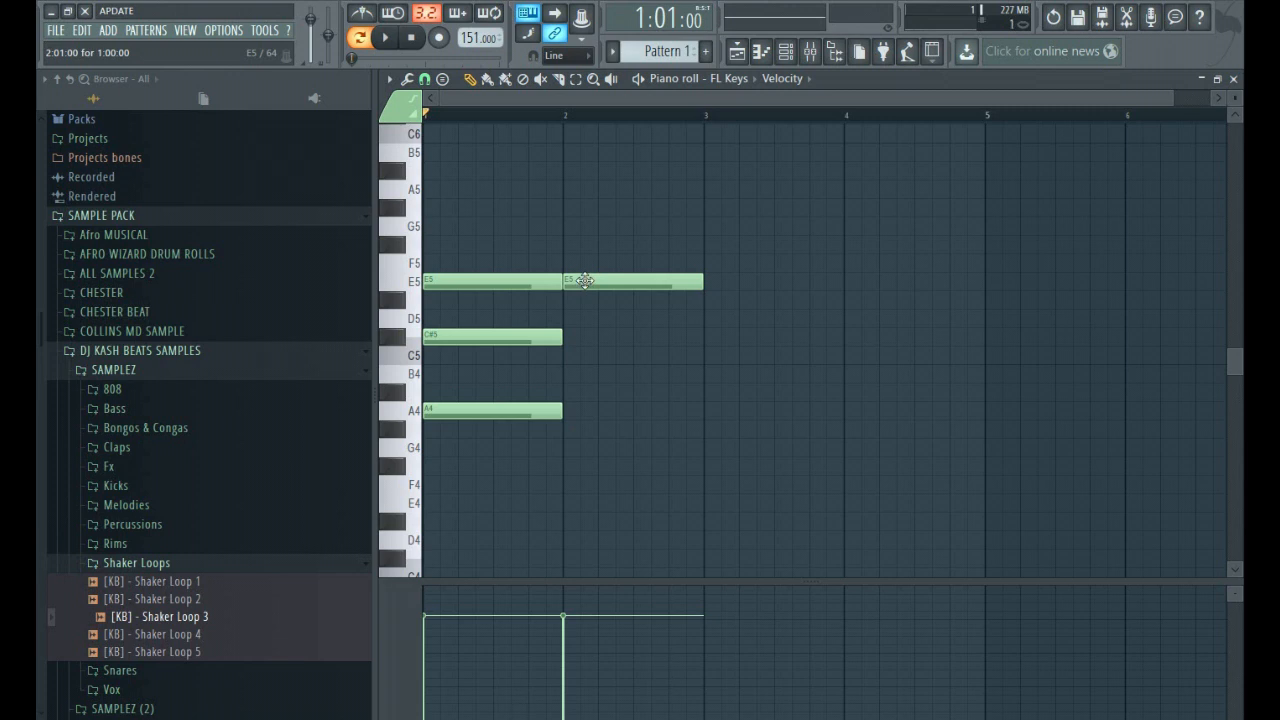
{"action": "left_click_drag", "start_coordinate": [590, 285], "coordinate": [583, 487]}
{"action": "right_click", "coordinate": [589, 484]}
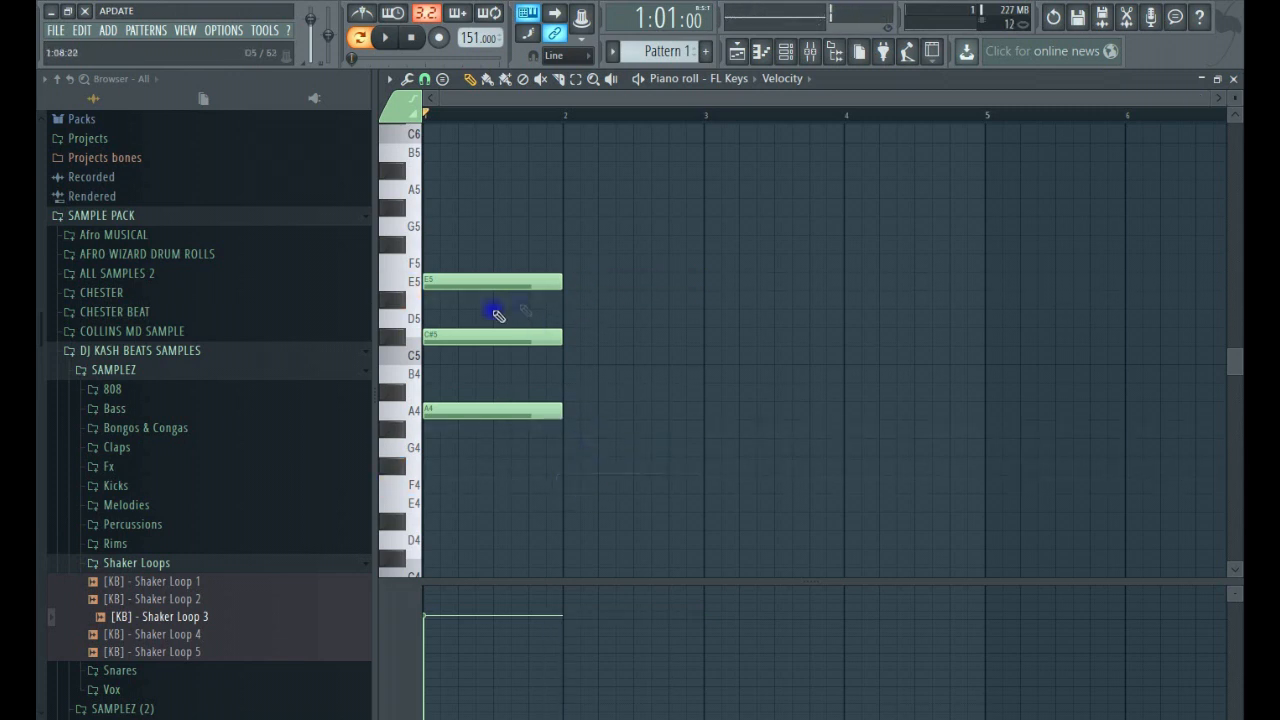
Copy the A major chord into bar 2, transposed to D5, F#5 and A5, and play it back.
{"action": "left_click", "coordinate": [575, 78]}
{"action": "left_click_drag", "start_coordinate": [646, 437], "coordinate": [340, 148]}
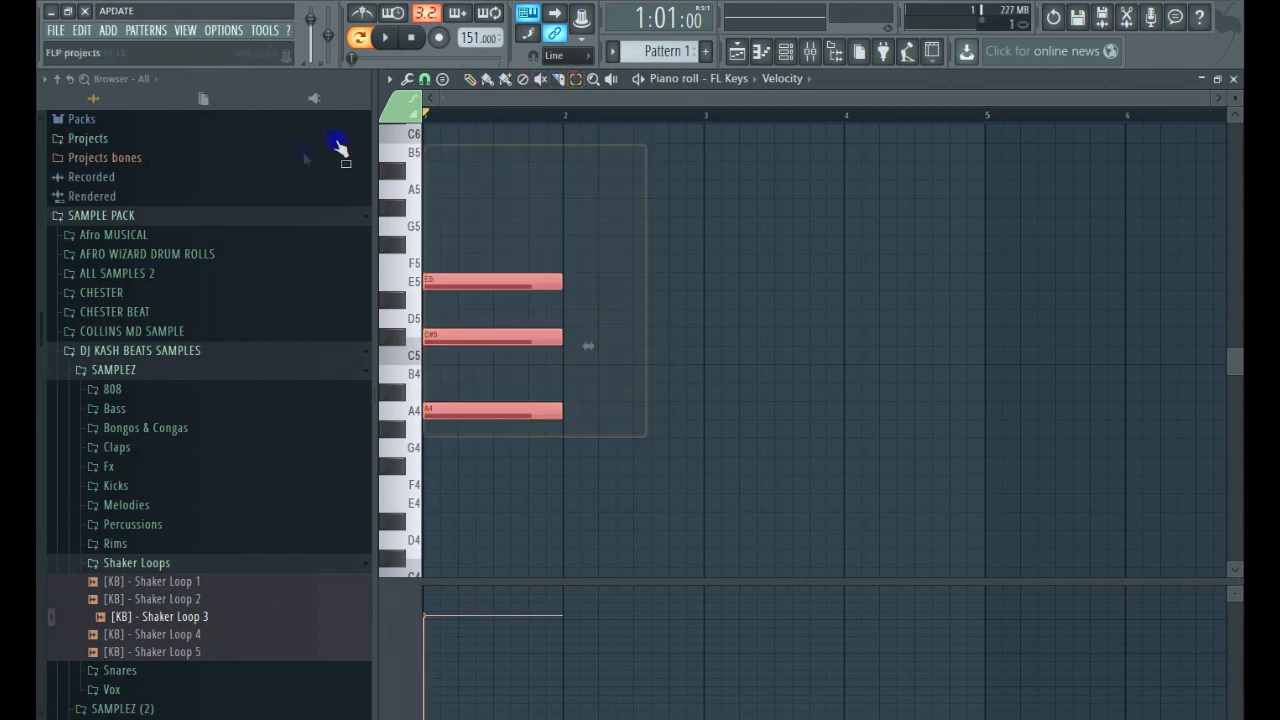
{"action": "left_click_drag", "start_coordinate": [486, 337], "coordinate": [622, 240]}
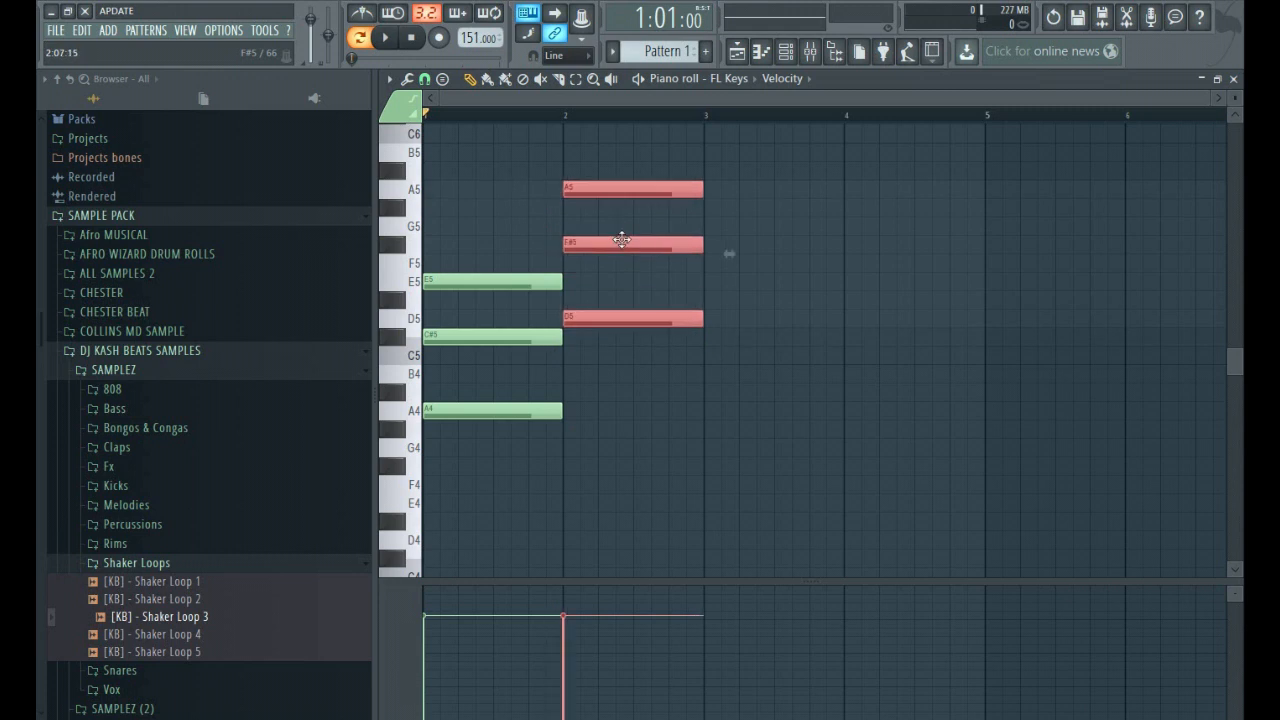
{"action": "key", "text": "space"}
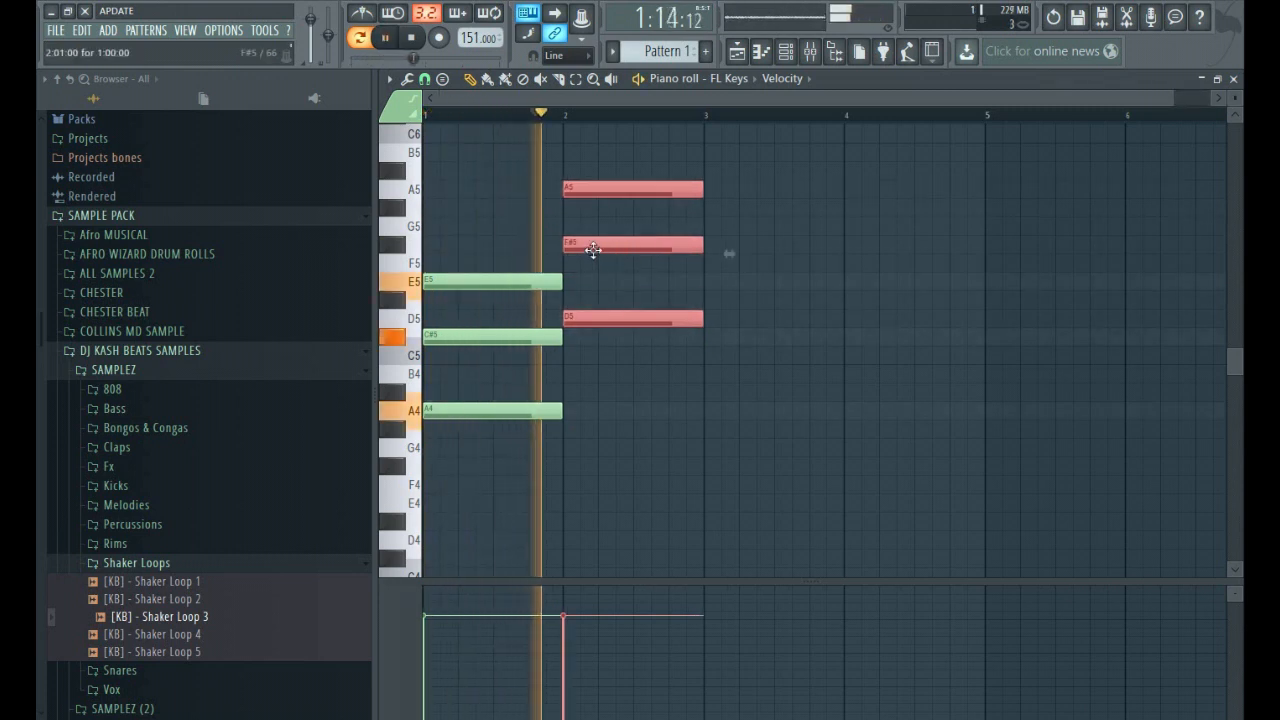
{"action": "key", "text": "space"}
Transpose the copied chord in bar 2 up to E5, G#5 and B5 and play it back.
{"action": "left_click_drag", "start_coordinate": [590, 247], "coordinate": [595, 198]}
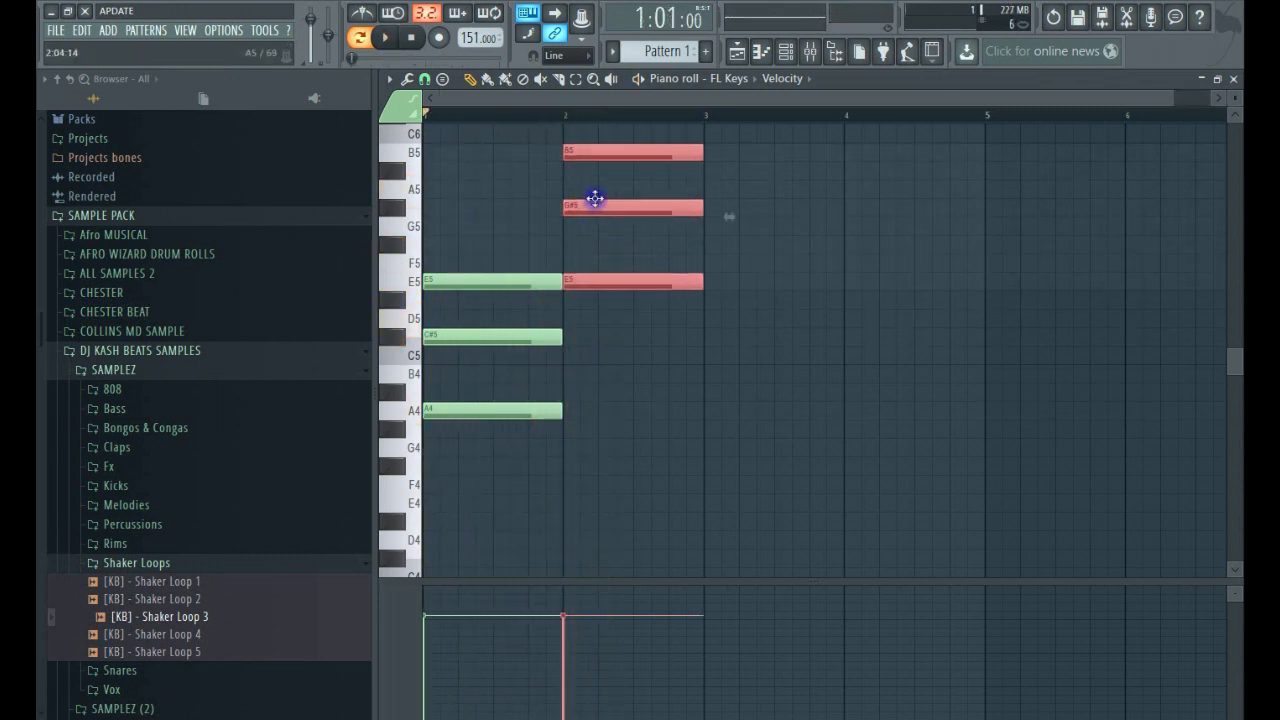
{"action": "key", "text": "space"}
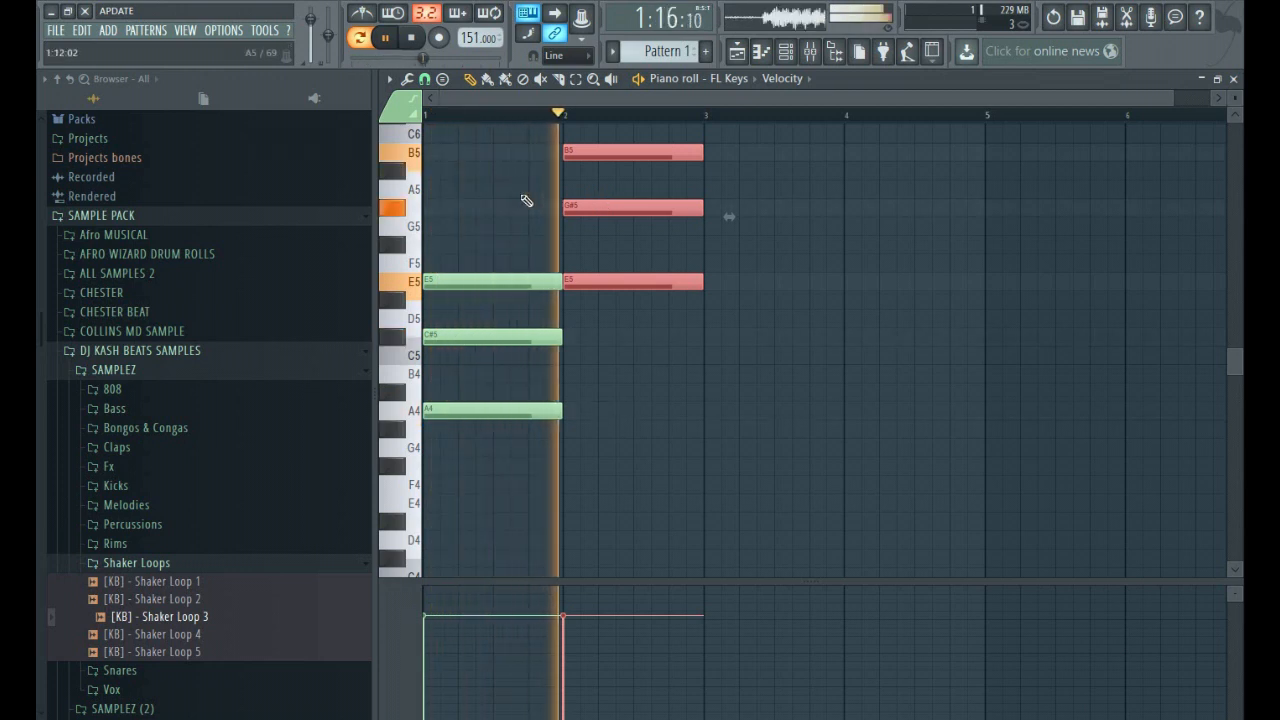
{"action": "key", "text": "space"}
Move the bar 2 chord back down to D5, F#5 and A5 and delete its three notes.
{"action": "left_click_drag", "start_coordinate": [630, 207], "coordinate": [627, 247]}
{"action": "right_click", "coordinate": [627, 247]}
{"action": "right_click", "coordinate": [606, 188]}
{"action": "right_click", "coordinate": [600, 318]}
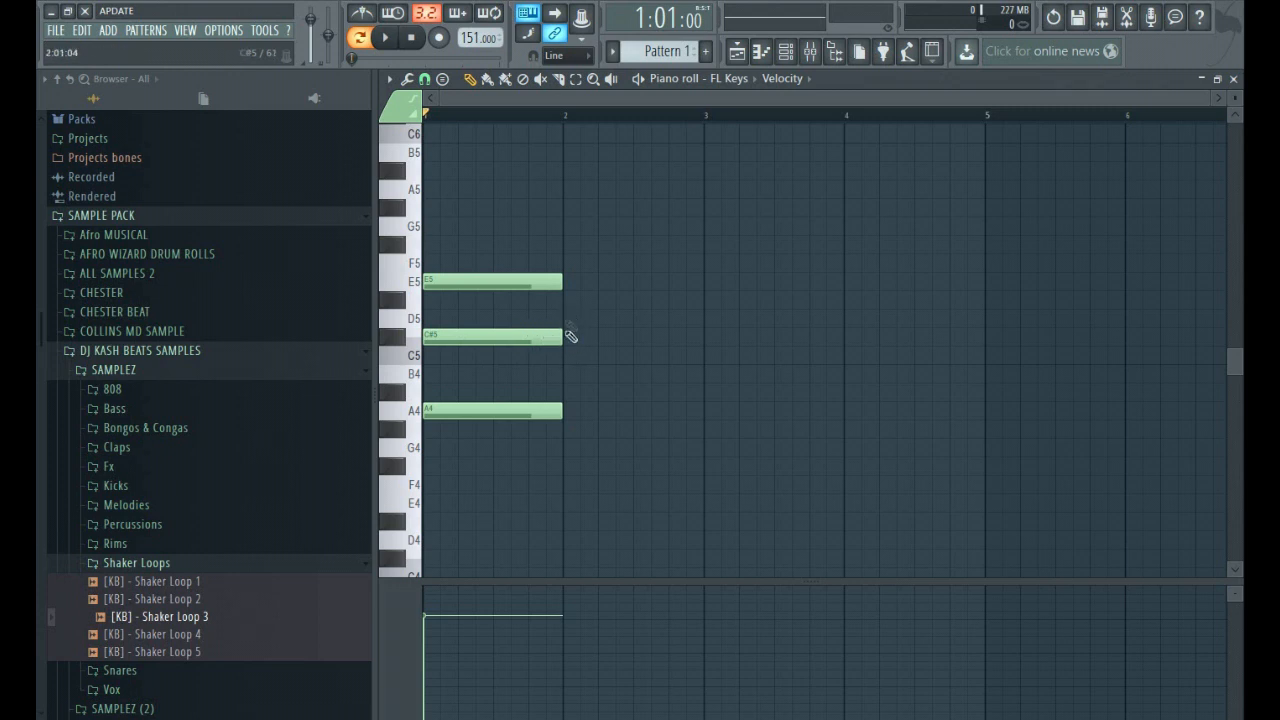
Draw a one-bar D major chord in bar 2 from the notes D5, F#5 and A5, and play back both chords.
{"action": "left_click", "coordinate": [566, 318]}
{"action": "left_click_drag", "start_coordinate": [570, 300], "coordinate": [564, 242]}
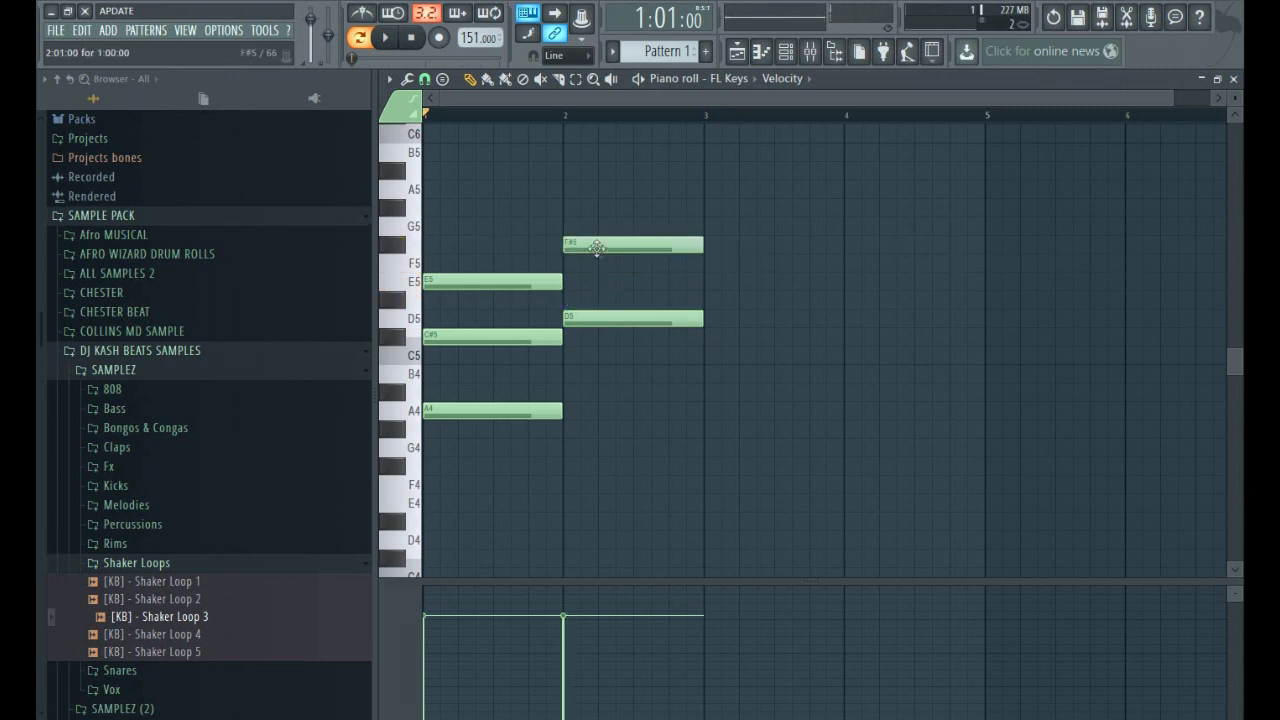
{"action": "scroll", "coordinate": [591, 311], "scroll_direction": "up", "scroll_amount": 3}
{"action": "left_click_drag", "start_coordinate": [572, 340], "coordinate": [565, 296]}
{"action": "scroll", "coordinate": [637, 348], "scroll_direction": "down", "scroll_amount": 3}
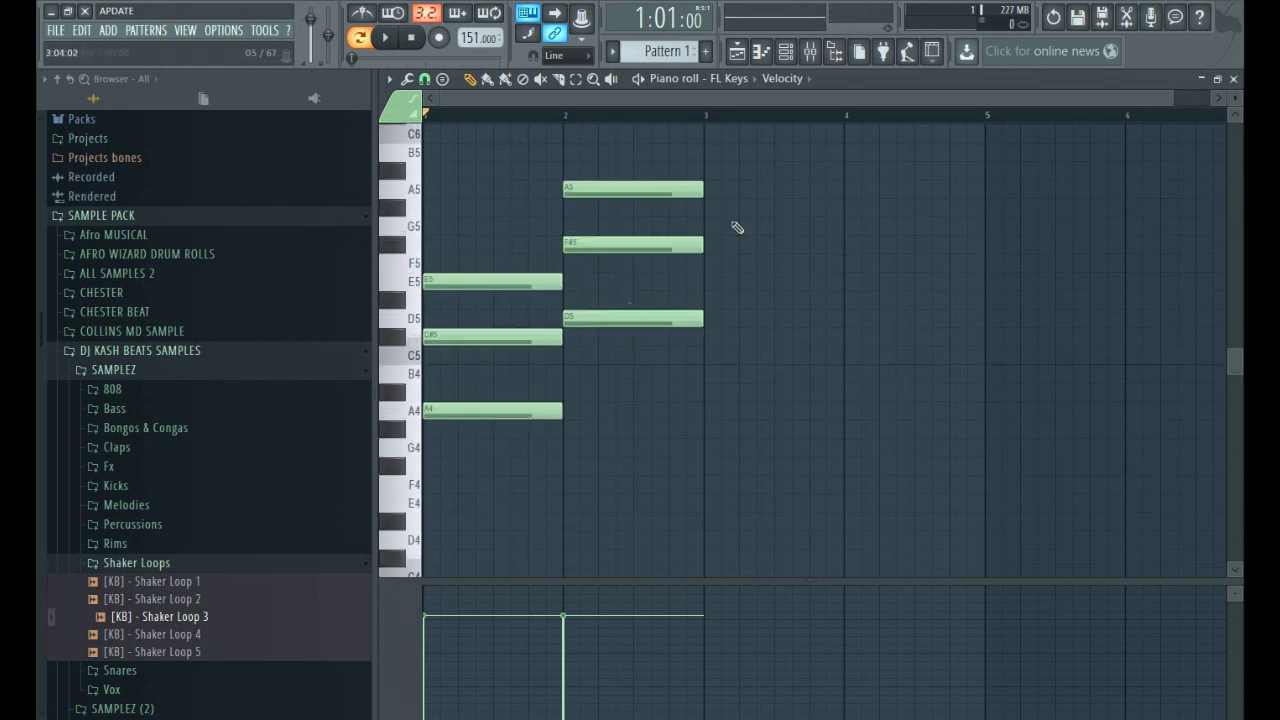
{"action": "key", "text": "space"}
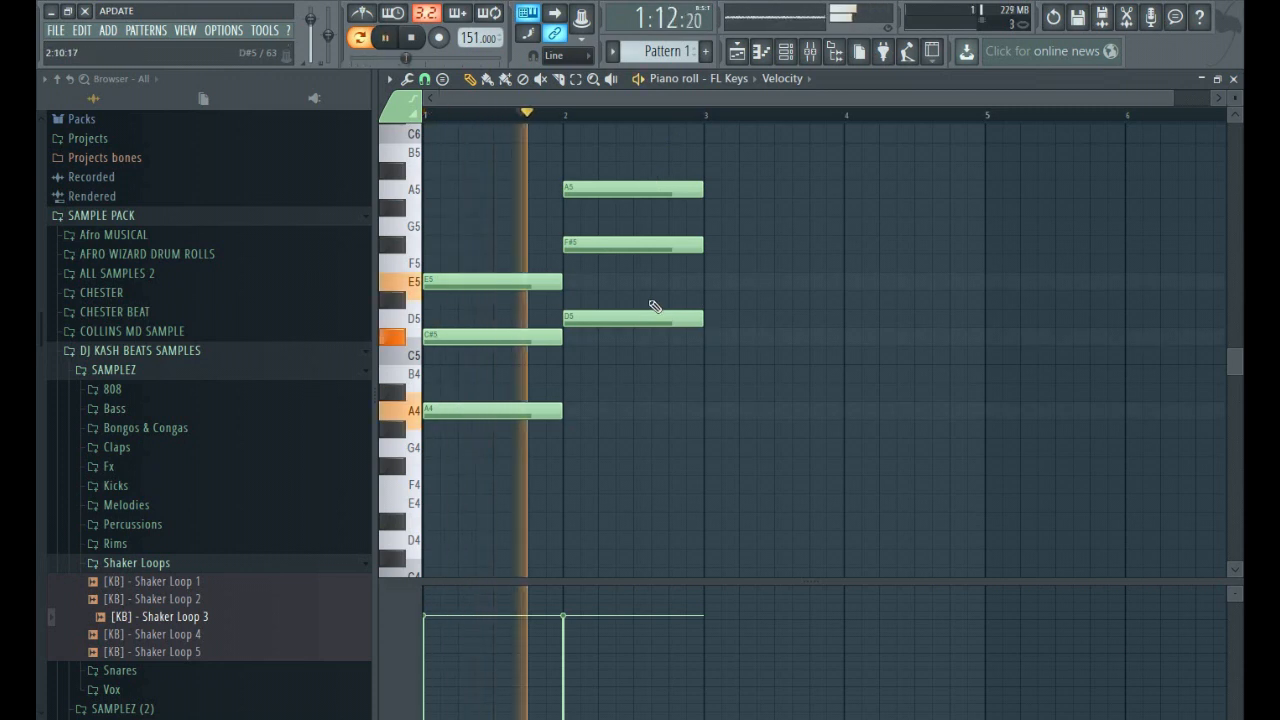
{"action": "key", "text": "space"}
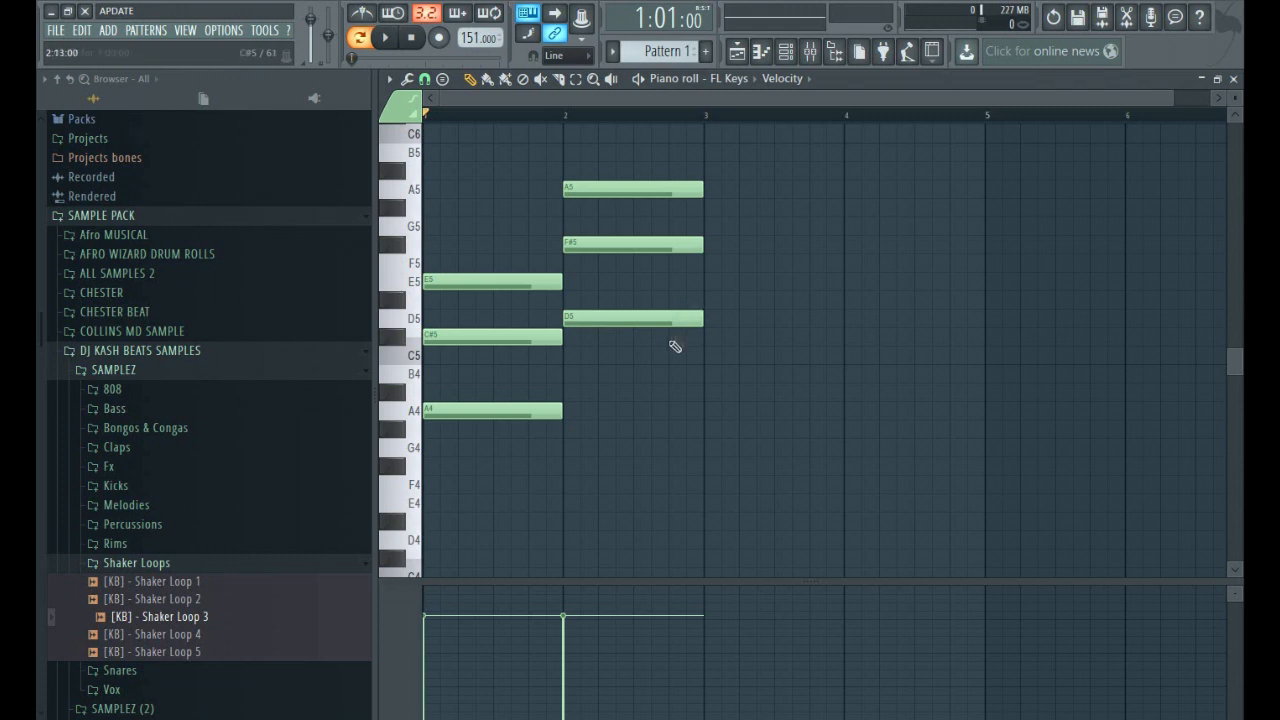
Draw a one-bar E major chord in bar 3 from the notes E5, G#5 and B5.
{"action": "left_click", "coordinate": [510, 411]}
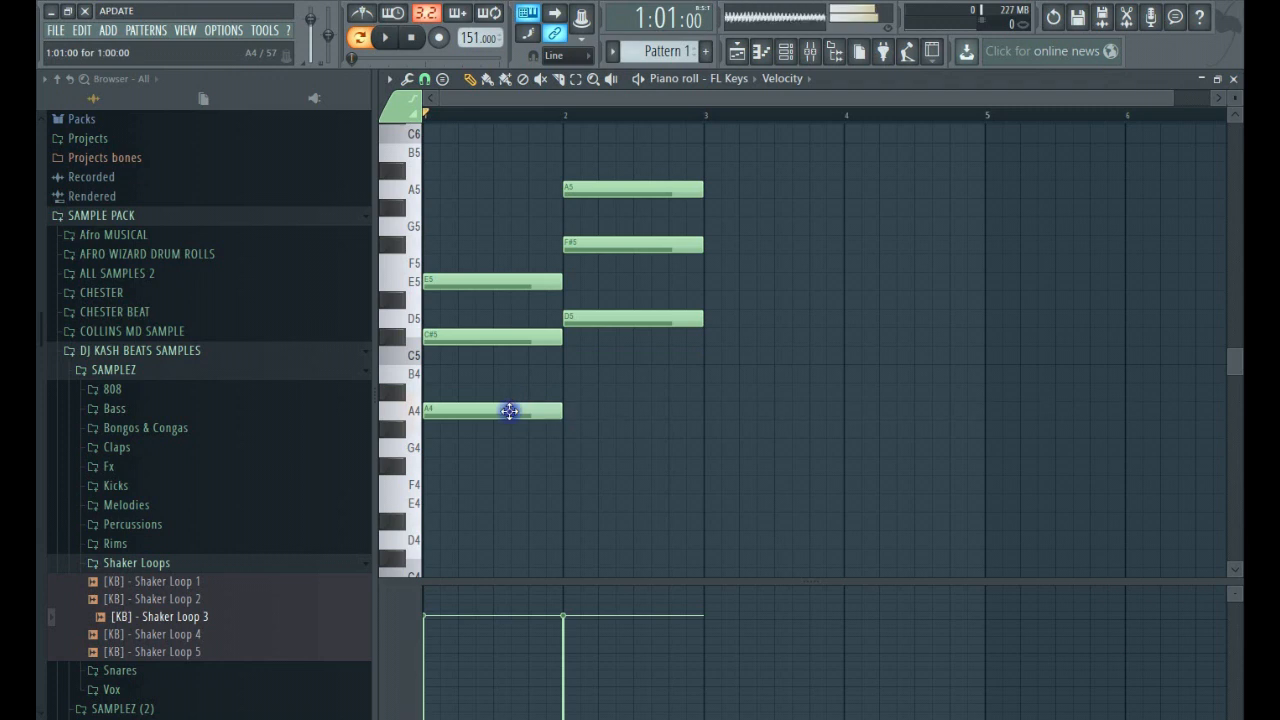
{"action": "left_click", "coordinate": [706, 282]}
{"action": "left_click", "coordinate": [706, 226]}
{"action": "left_click_drag", "start_coordinate": [728, 215], "coordinate": [720, 150]}
{"action": "left_click", "coordinate": [714, 169]}
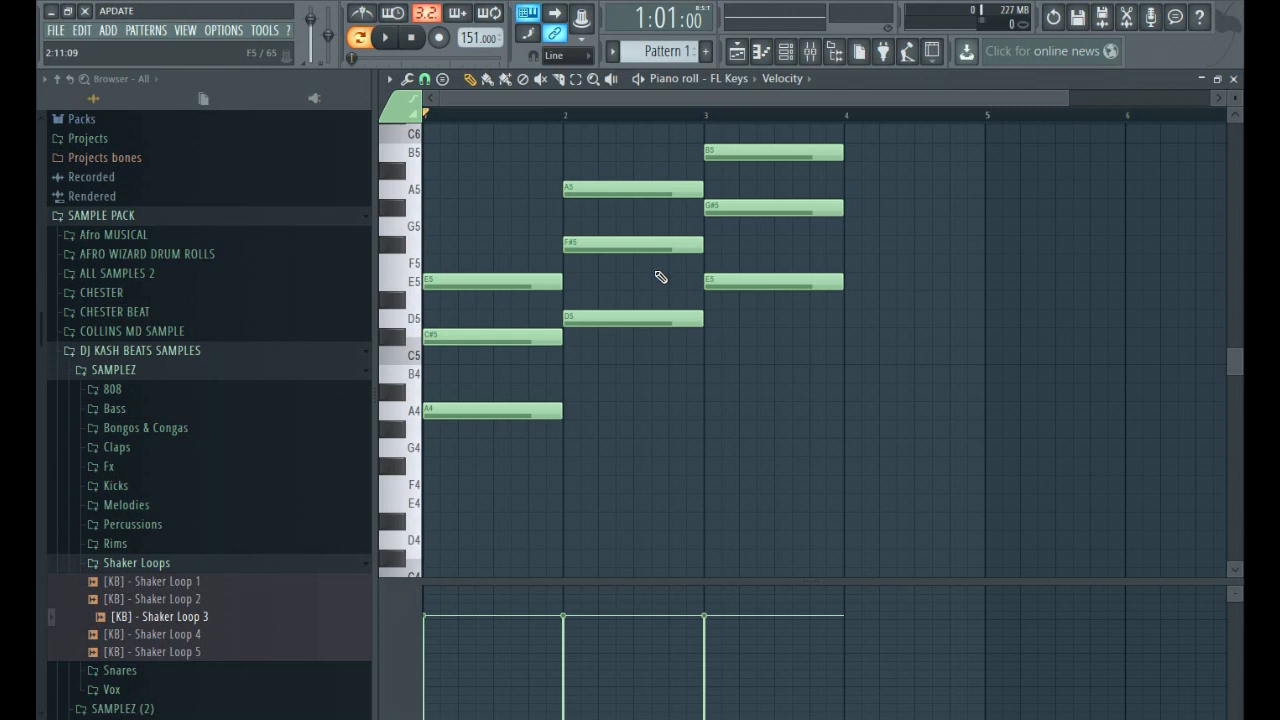
Draw a D major chord in bar 4 from D5, F#5 and A5, aligned to the start of the bar.
{"action": "left_click", "coordinate": [843, 320]}
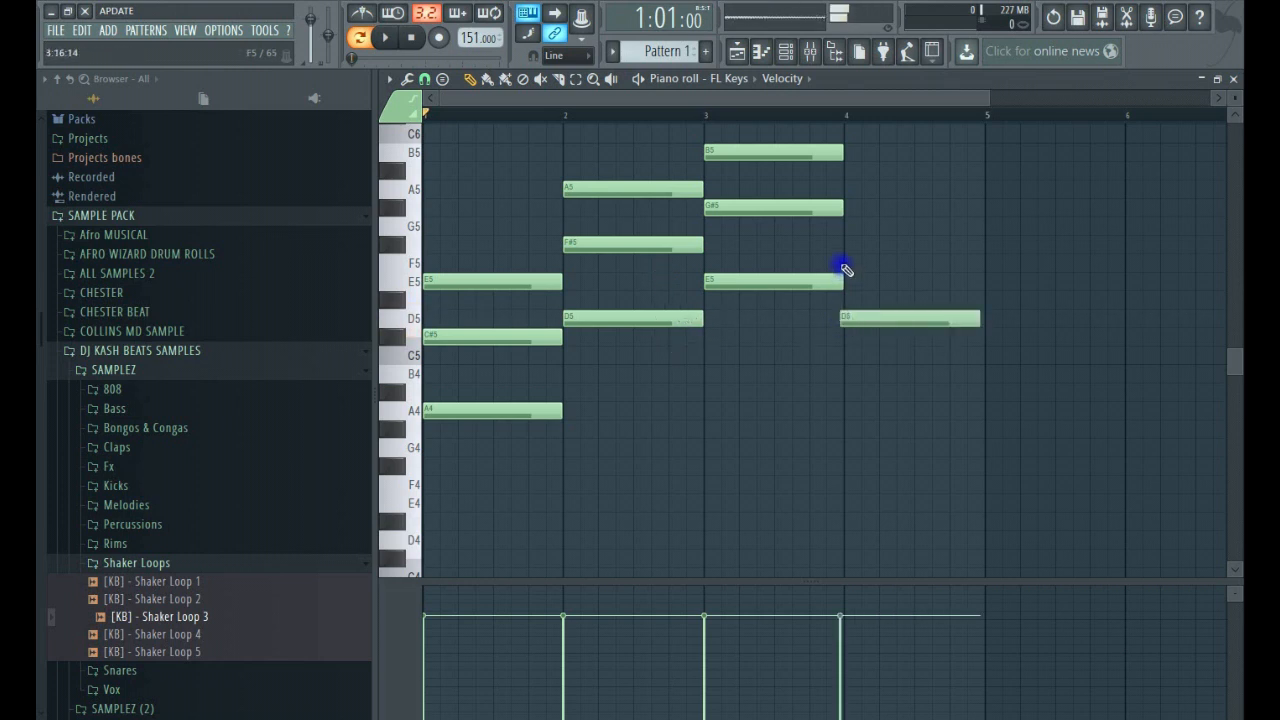
{"action": "left_click", "coordinate": [843, 244]}
{"action": "left_click_drag", "start_coordinate": [857, 318], "coordinate": [862, 318]}
{"action": "left_click", "coordinate": [862, 249]}
{"action": "left_click_drag", "start_coordinate": [862, 249], "coordinate": [867, 249]}
{"action": "left_click", "coordinate": [850, 190]}
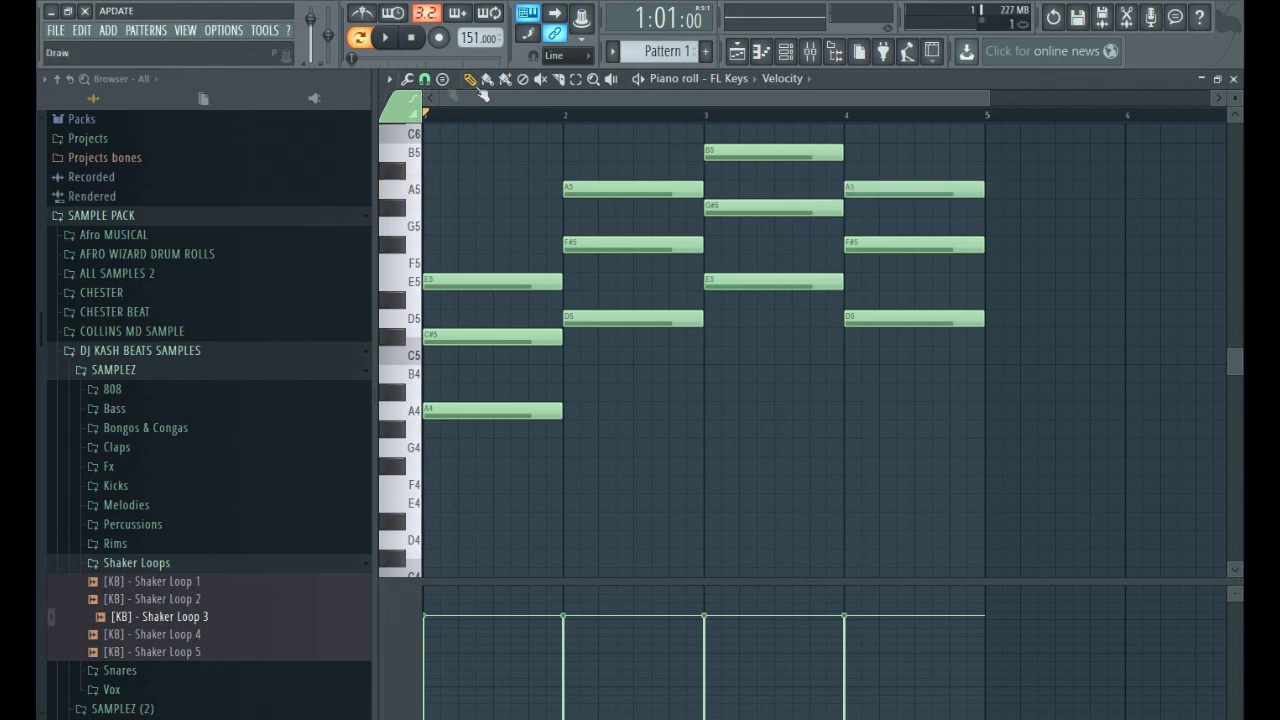
Transpose the bar 4 chord down to A4, C#5 and E5, and play back the four-bar progression.
{"action": "left_click", "coordinate": [575, 79]}
{"action": "left_click_drag", "start_coordinate": [905, 155], "coordinate": [940, 490]}
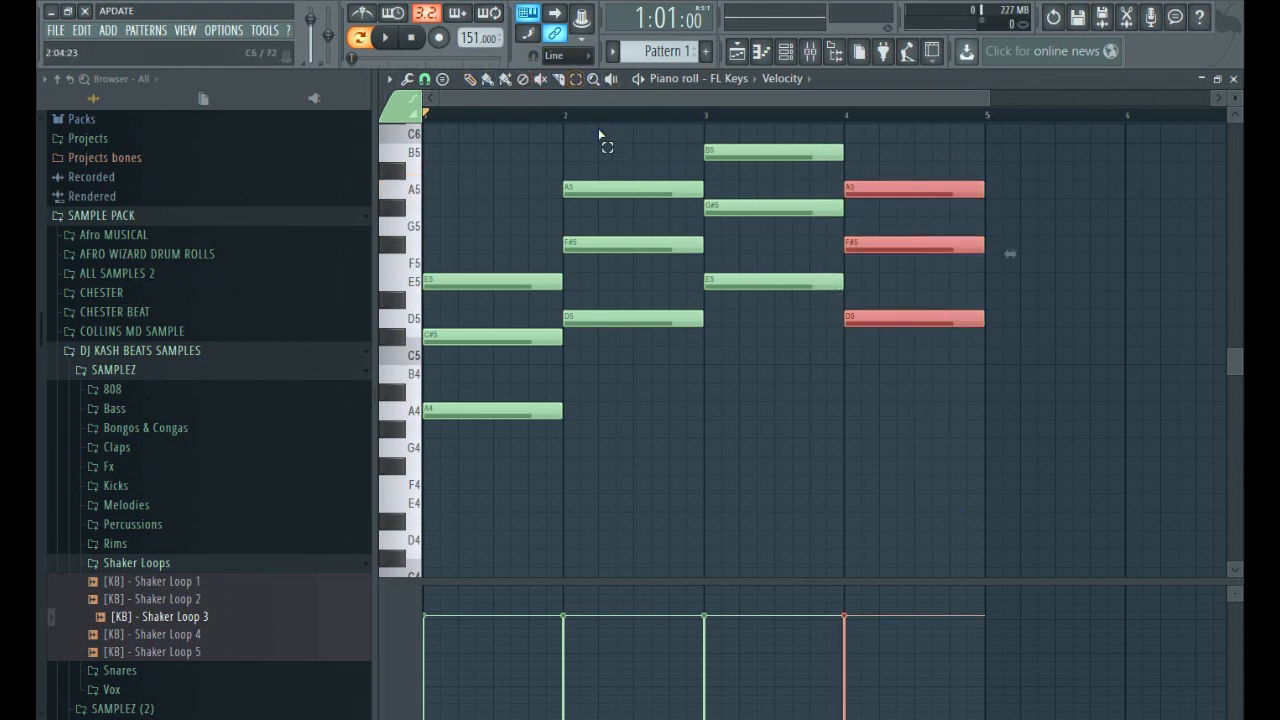
{"action": "key", "text": "space"}
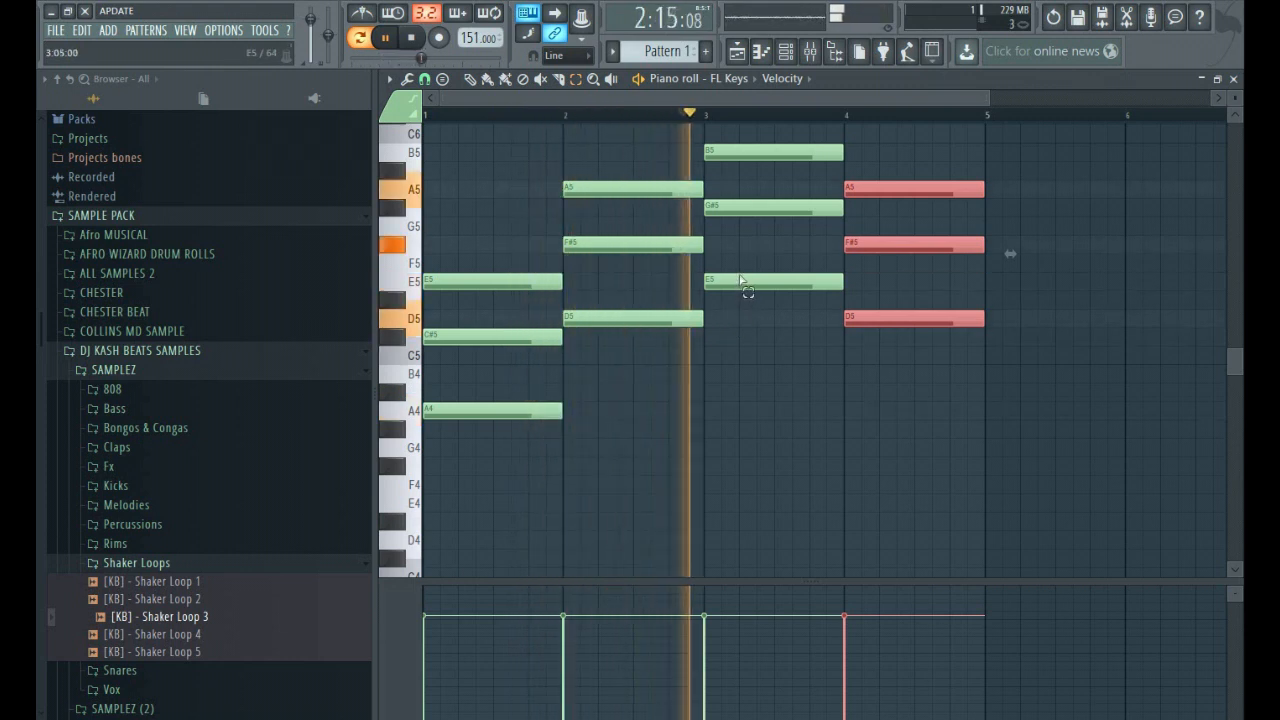
{"action": "key", "text": "space"}
{"action": "left_click_drag", "start_coordinate": [899, 316], "coordinate": [901, 423]}
{"action": "key", "text": "space"}
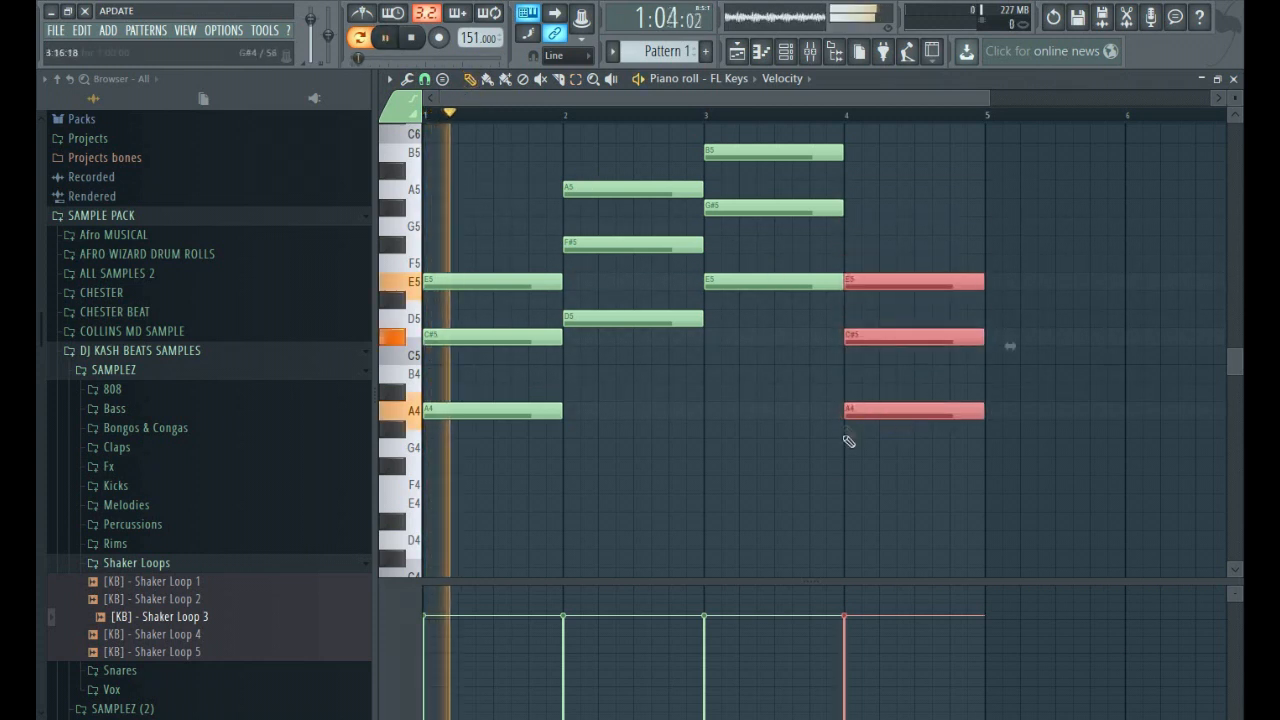
{"action": "right_click", "coordinate": [830, 475]}
{"action": "scroll", "coordinate": [795, 428], "scroll_direction": "up", "scroll_amount": 2}
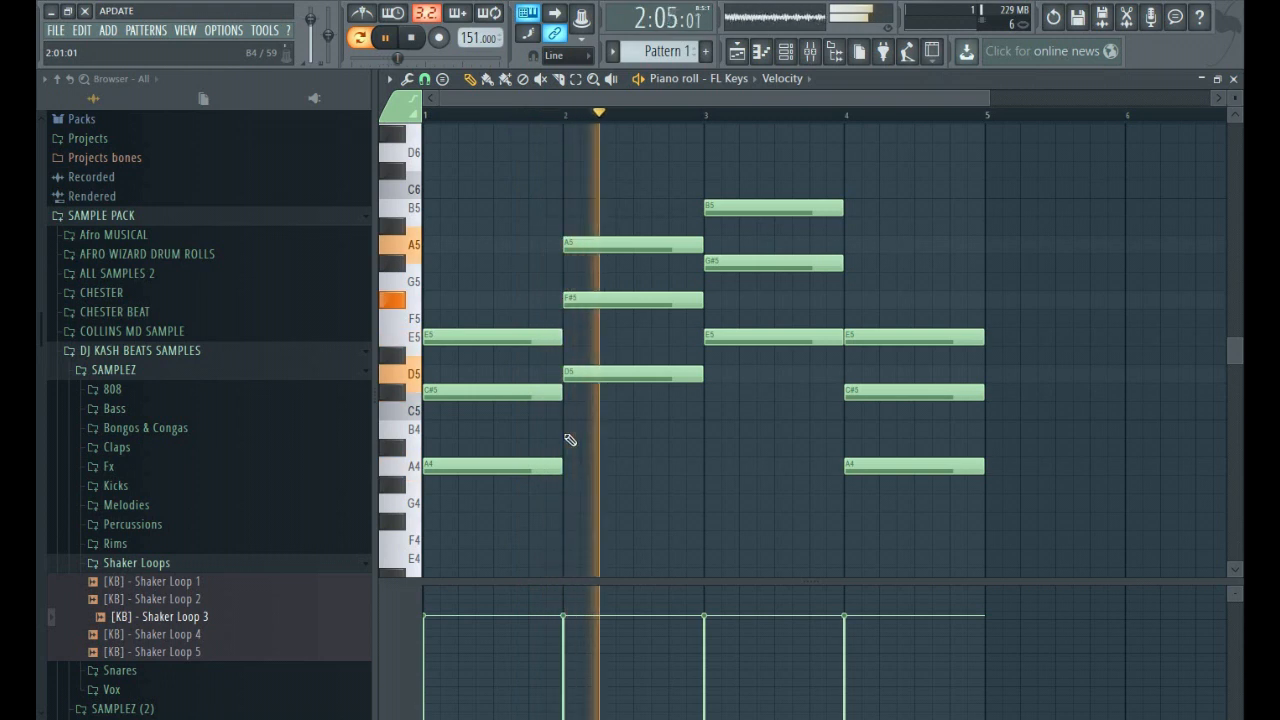
{"action": "key", "text": "space"}
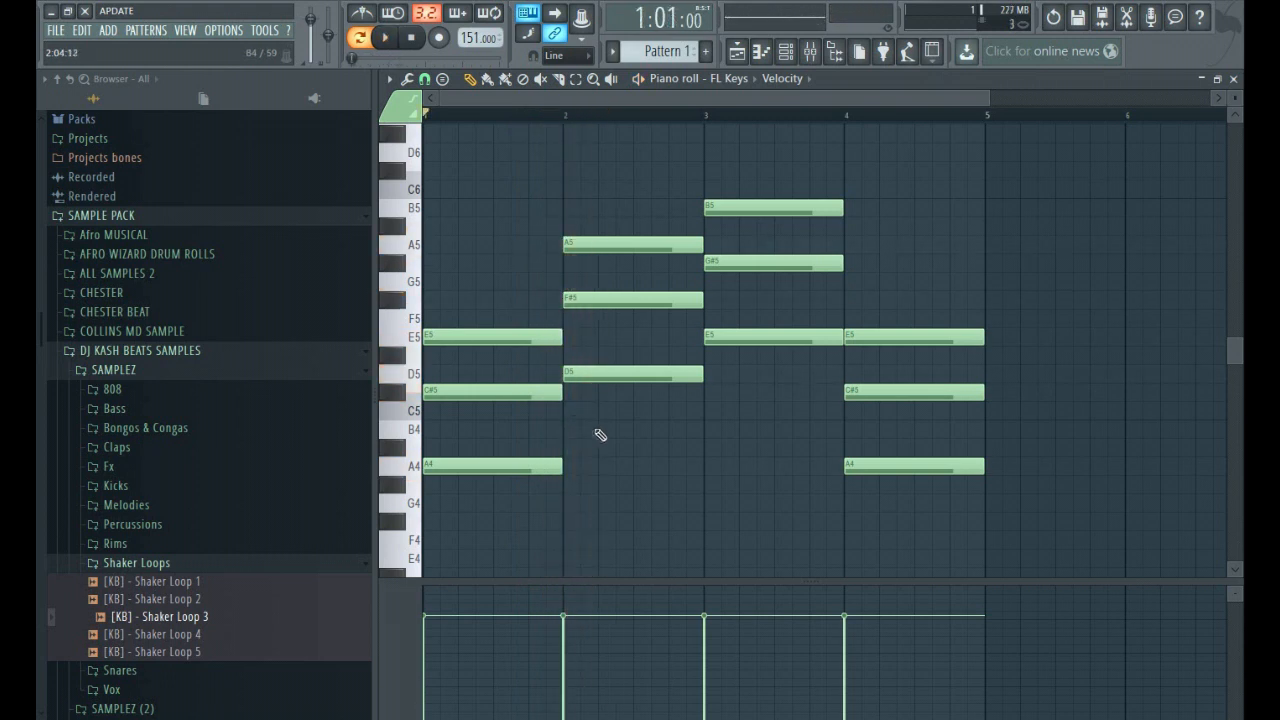
Audition the progression with the bar 2 and bar 3 chords one octave lower, and restore their original octave.
{"action": "left_click", "coordinate": [575, 78]}
{"action": "left_click_drag", "start_coordinate": [600, 145], "coordinate": [786, 436]}
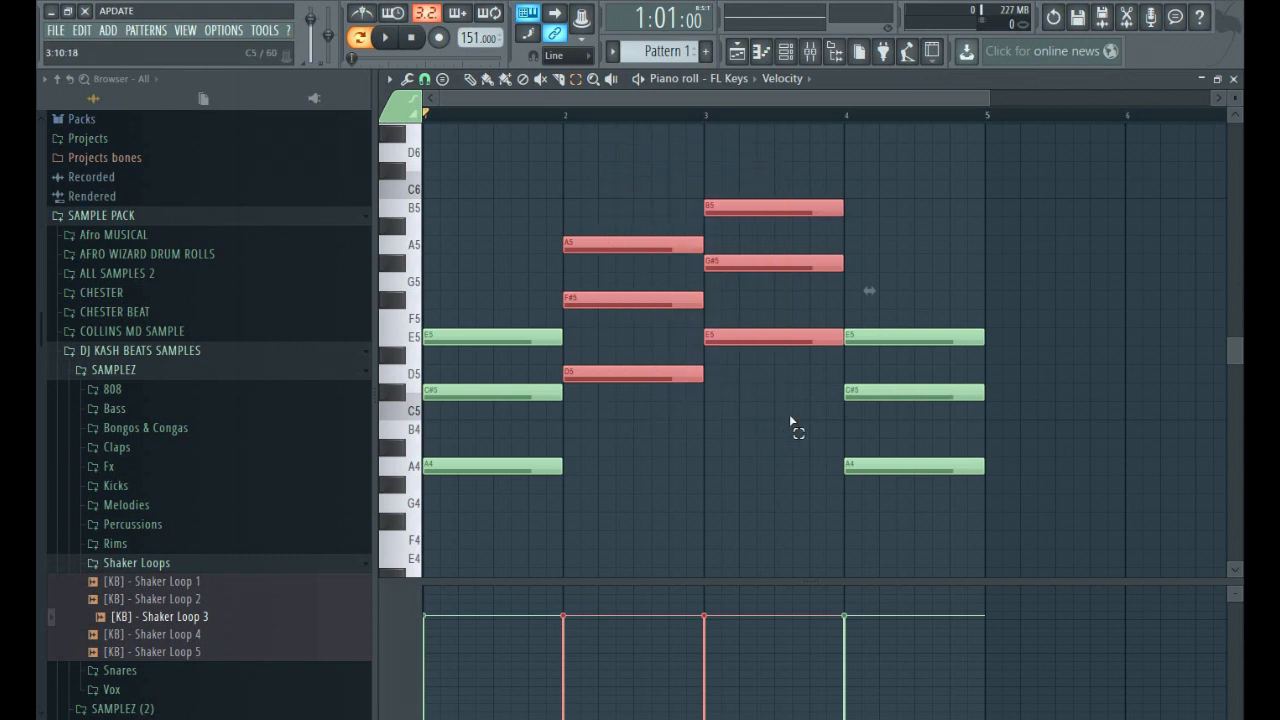
{"action": "key", "text": "ctrl+Down"}
{"action": "key", "text": "space"}
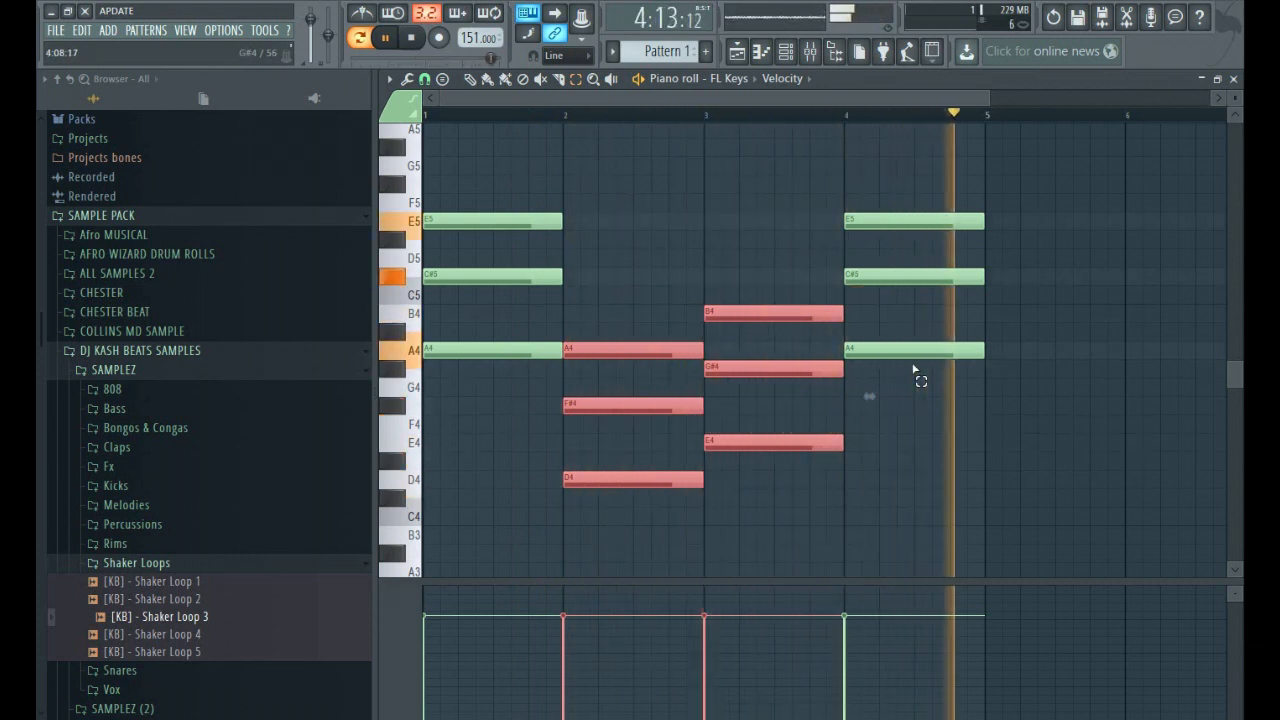
{"action": "key", "text": "space"}
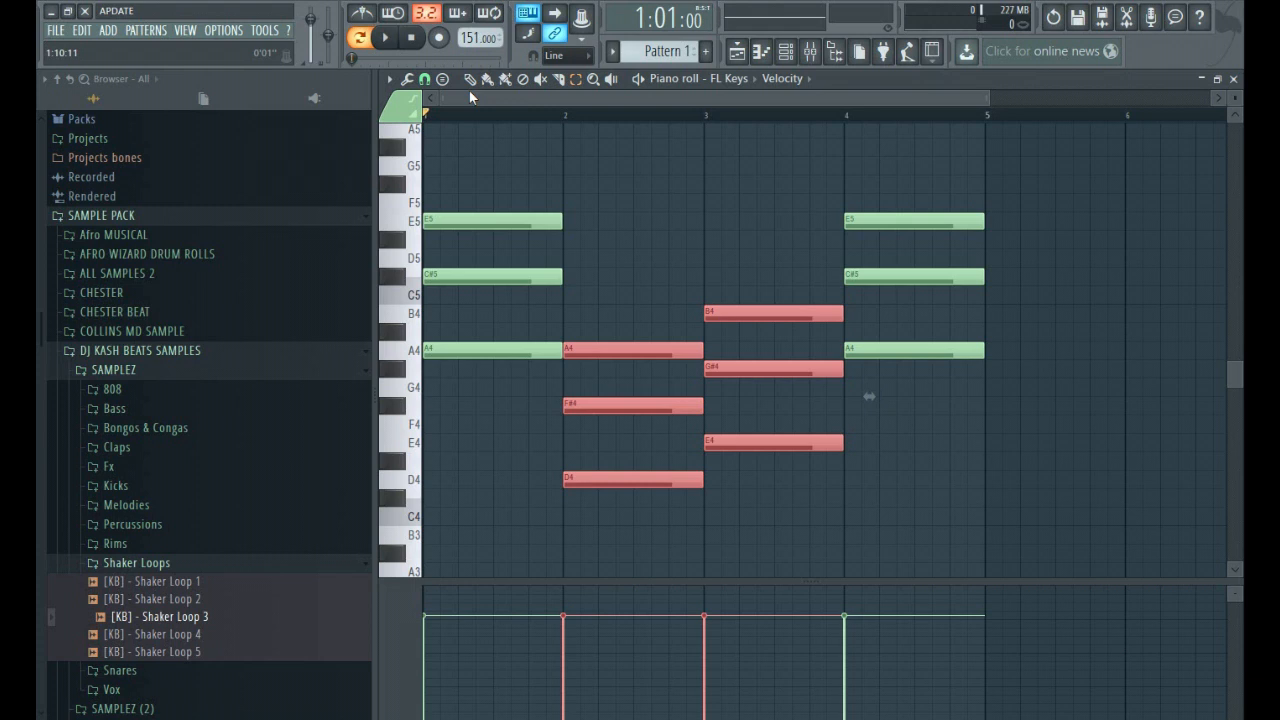
{"action": "key", "text": "ctrl+Up"}
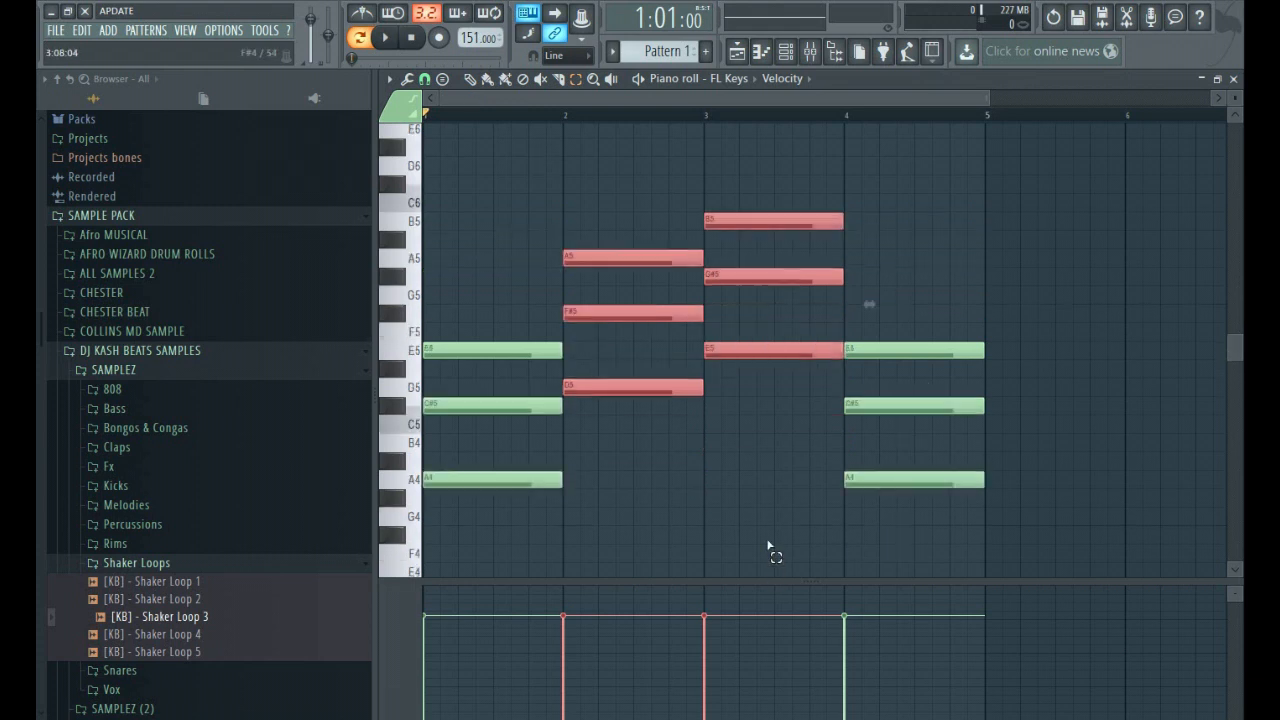
Select all notes of the four-bar progression and transpose them down one semitone so bar 1 starts on G#4.
{"action": "left_click_drag", "start_coordinate": [1057, 523], "coordinate": [423, 196]}
{"action": "scroll", "coordinate": [480, 420], "scroll_direction": "down", "scroll_amount": 2}
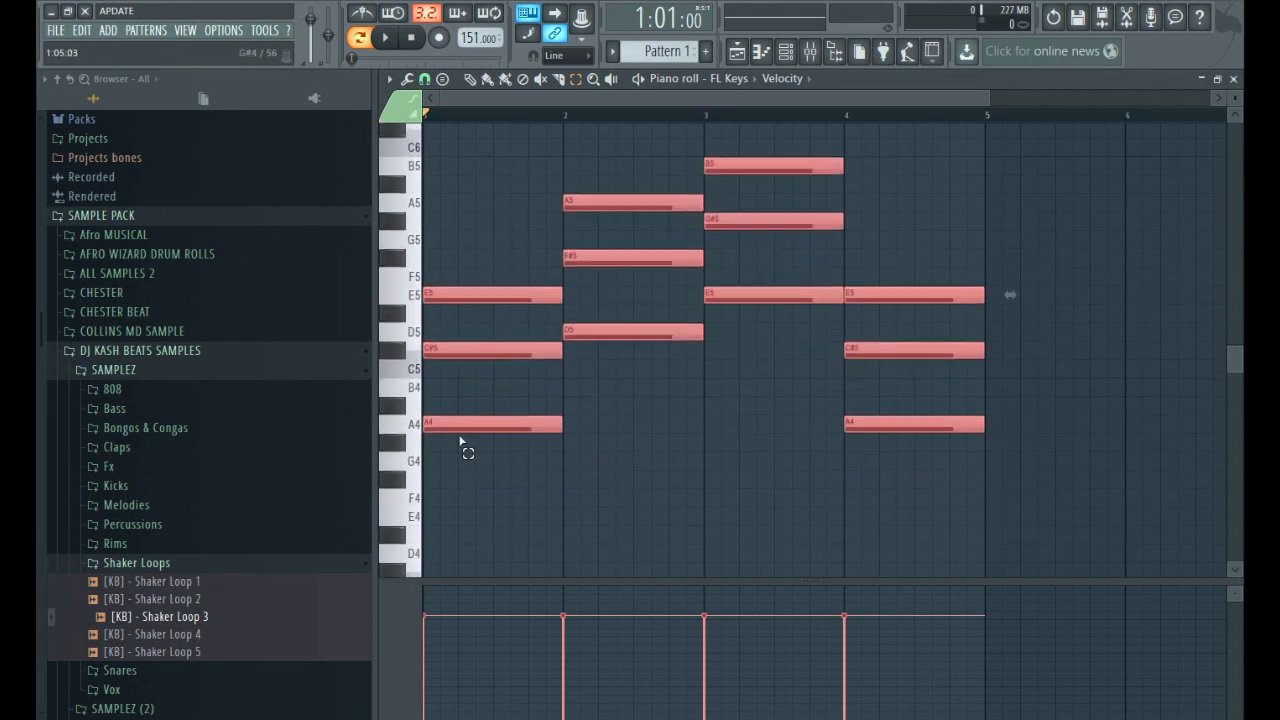
{"action": "left_click", "coordinate": [575, 78]}
{"action": "mouse_move", "coordinate": [1003, 488]}
{"action": "left_mouse_down"}
{"action": "mouse_move", "coordinate": [943, 423]}
{"action": "mouse_move", "coordinate": [305, 85]}
{"action": "mouse_move", "coordinate": [320, 100]}
{"action": "left_mouse_up"}
{"action": "scroll", "coordinate": [574, 363], "scroll_direction": "down", "scroll_amount": 4}
{"action": "left_click", "coordinate": [470, 78]}
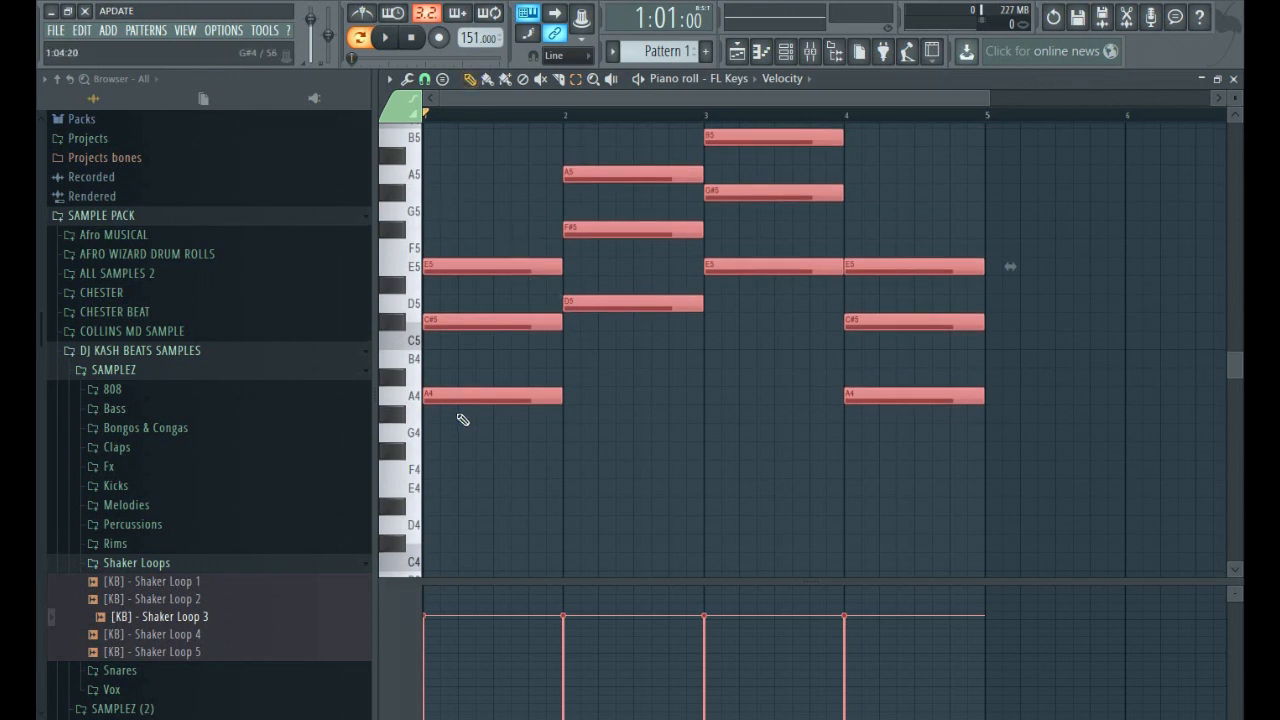
{"action": "scroll", "coordinate": [463, 419], "scroll_direction": "up", "scroll_amount": 3}
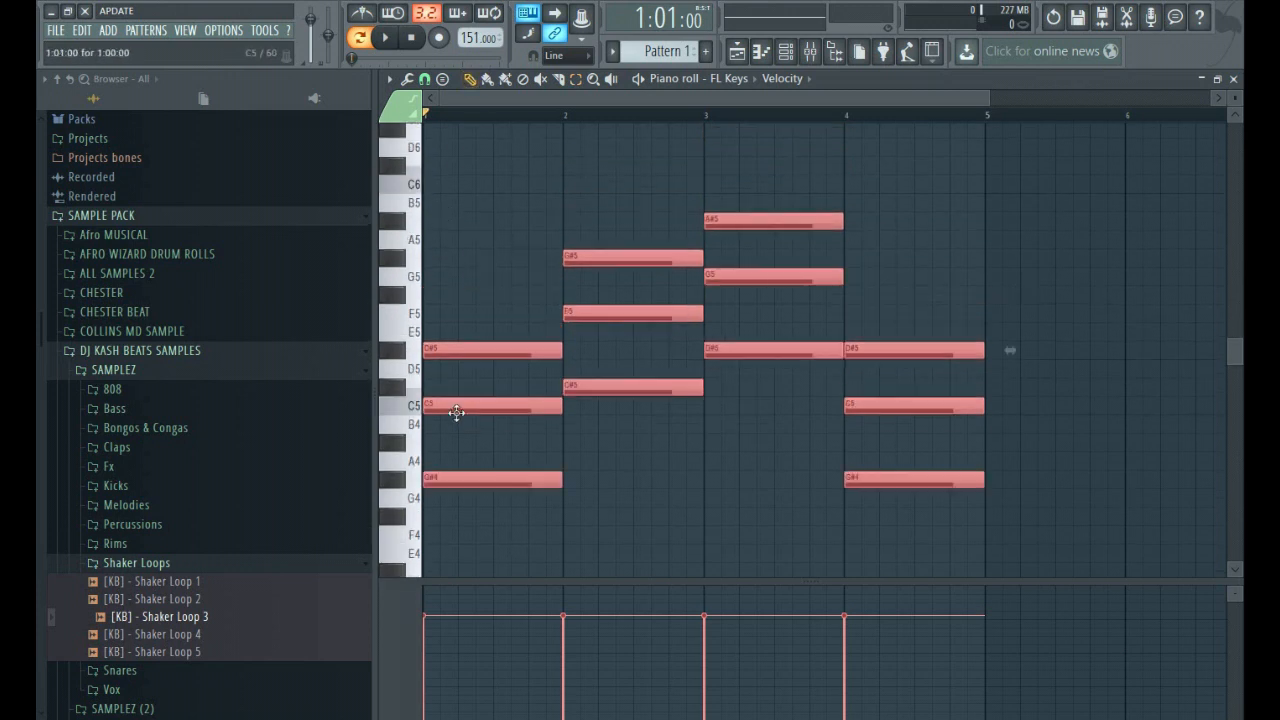
Transpose the whole progression up so bar 1 is A#4, D5 and F5, and play it back.
{"action": "key", "text": "space"}
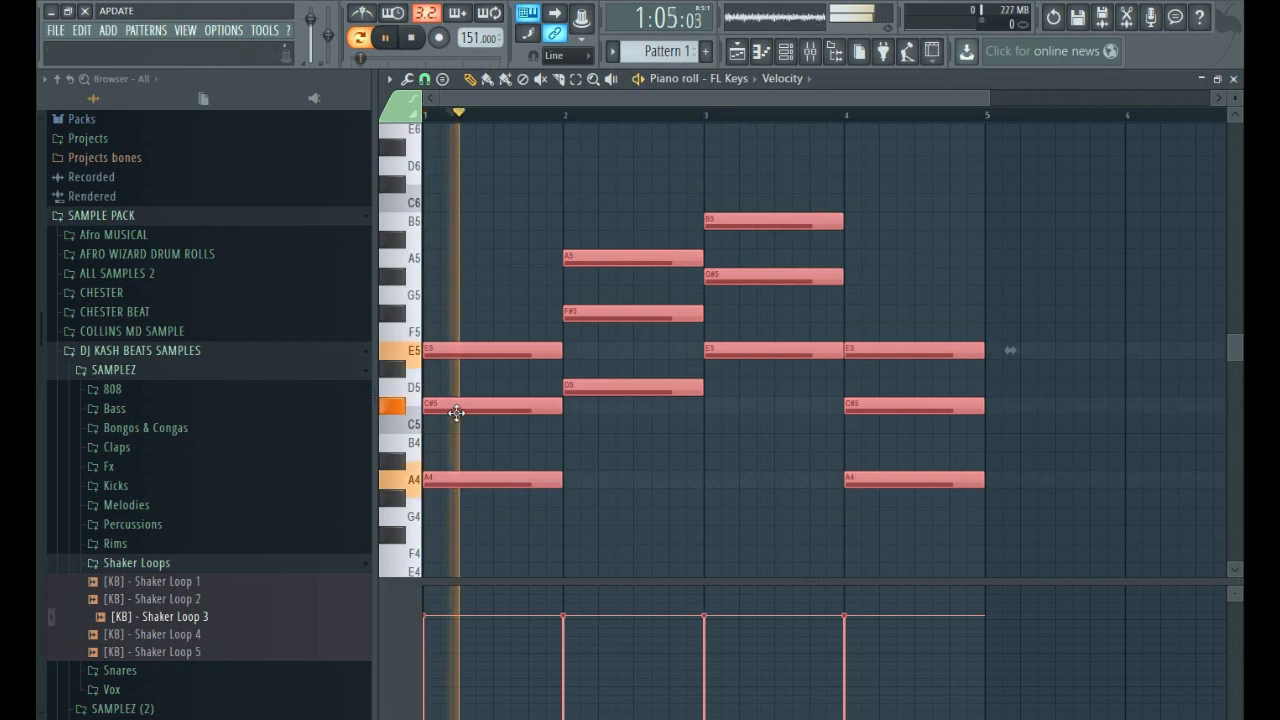
{"action": "key", "text": "shift+Up"}
{"action": "key", "text": "space"}
{"action": "key", "text": "space"}
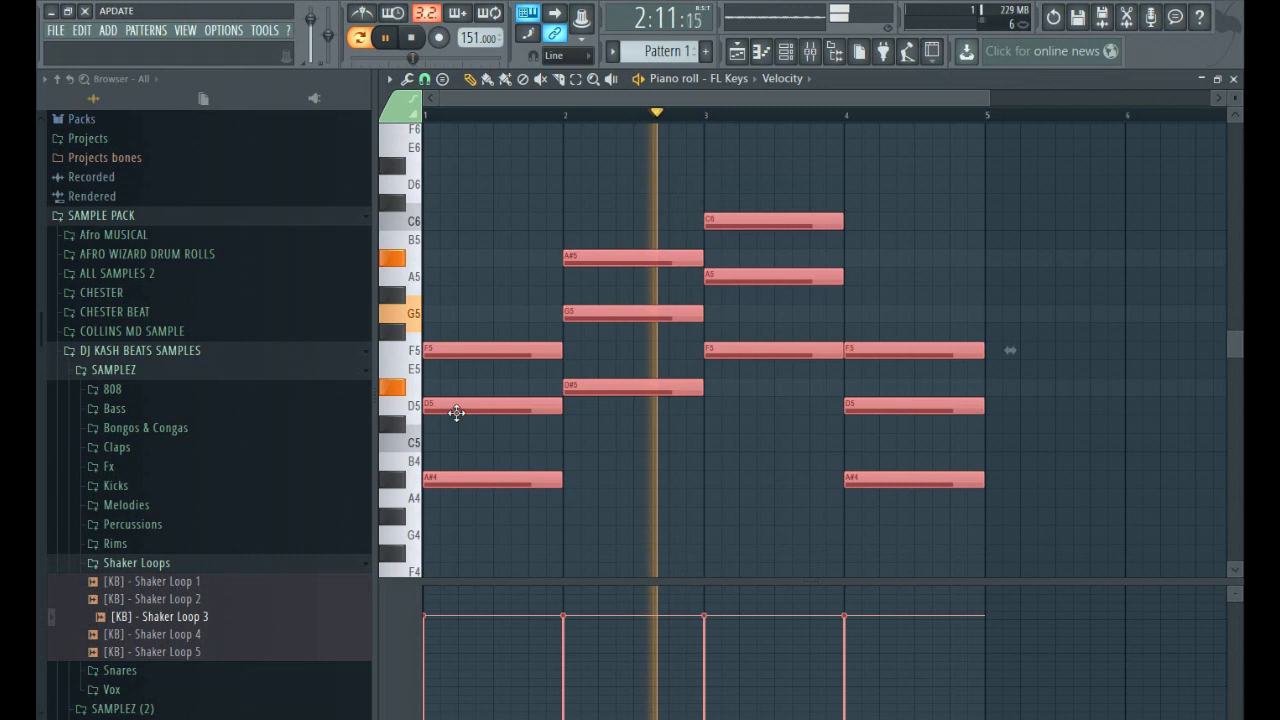
{"action": "key", "text": "space"}
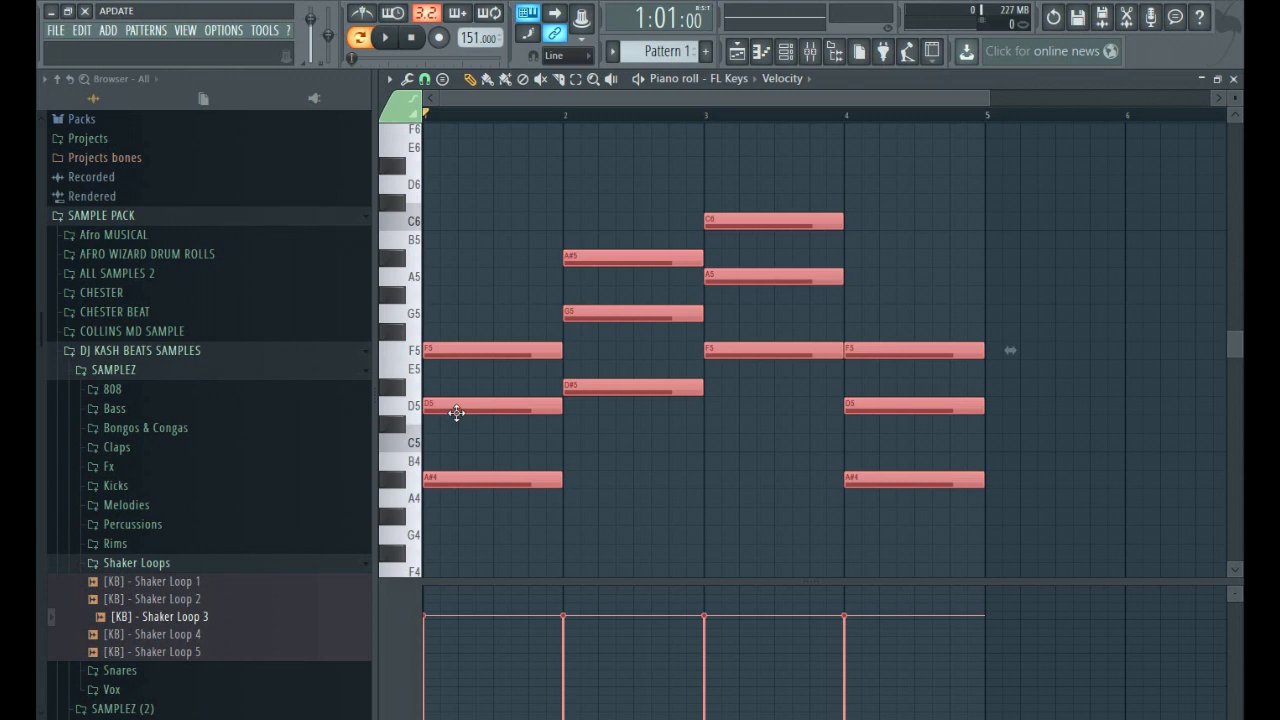
Transpose the whole progression up so bar 1 is D5, F#5 and A5, and play it back.
{"action": "left_click_drag", "start_coordinate": [456, 412], "coordinate": [450, 326]}
{"action": "key", "text": "space"}
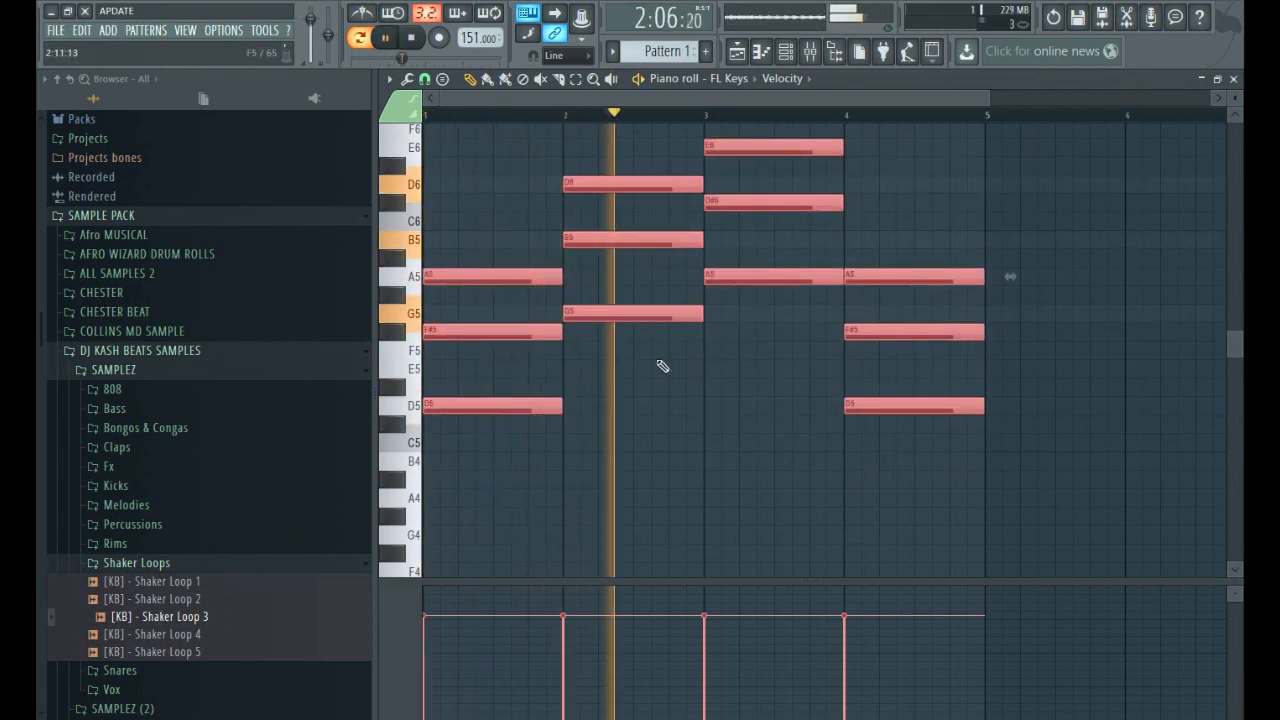
{"action": "scroll", "coordinate": [620, 260], "scroll_direction": "up", "scroll_amount": 2}
{"action": "key", "text": "space"}
Lower the chords in bars 2 and 3 by one octave and play back the progression.
{"action": "left_click", "coordinate": [576, 79]}
{"action": "left_click_drag", "start_coordinate": [603, 137], "coordinate": [842, 394]}
{"action": "key", "text": "ctrl+Down"}
{"action": "key", "text": "space"}
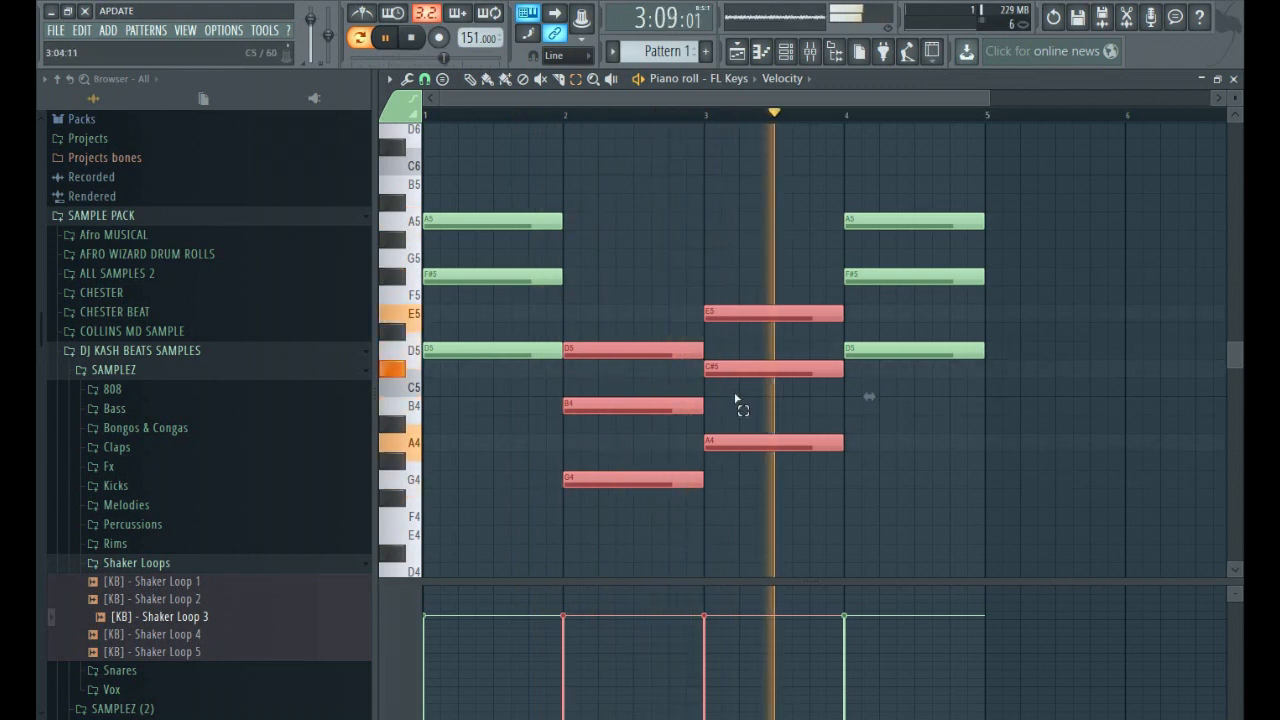
{"action": "key", "text": "space"}
Audition the progression with only the bar 2 chord raised one octave, and return that chord to G4, B4 and D5.
{"action": "left_click_drag", "start_coordinate": [645, 525], "coordinate": [603, 295]}
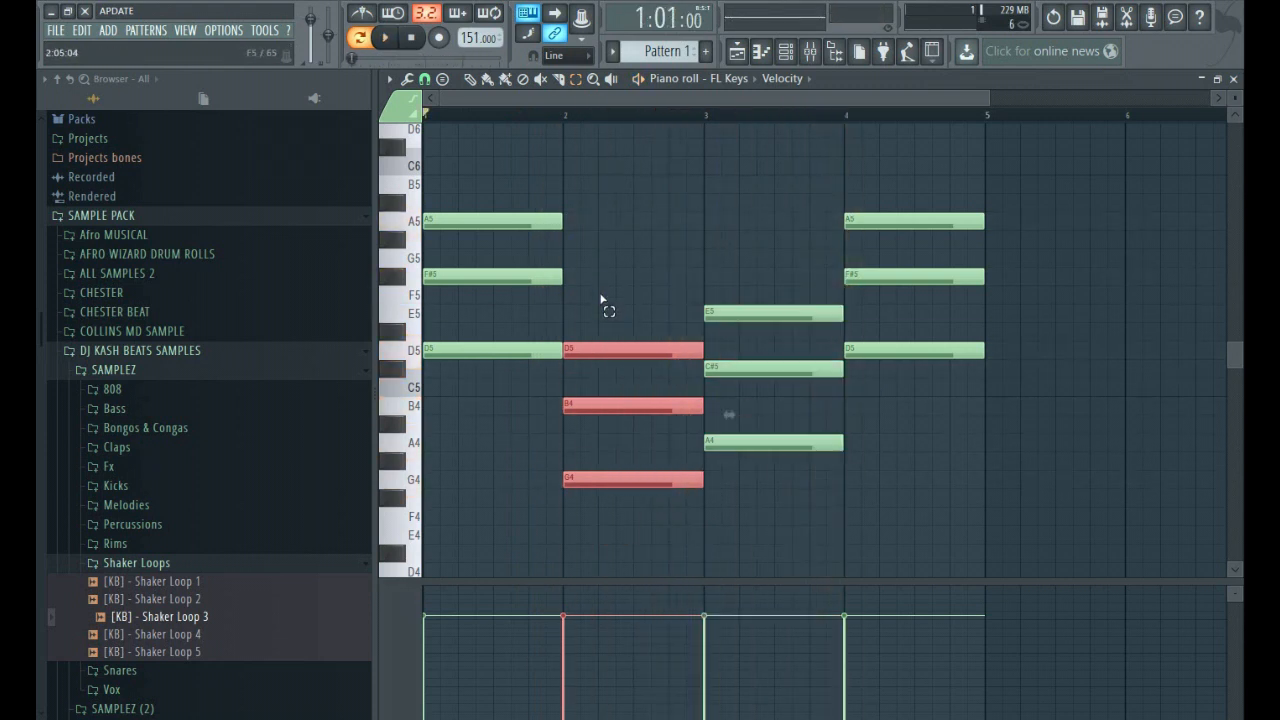
{"action": "key", "text": "ctrl+Up"}
{"action": "scroll", "coordinate": [601, 298], "scroll_direction": "up", "scroll_amount": 1}
{"action": "key", "text": "space"}
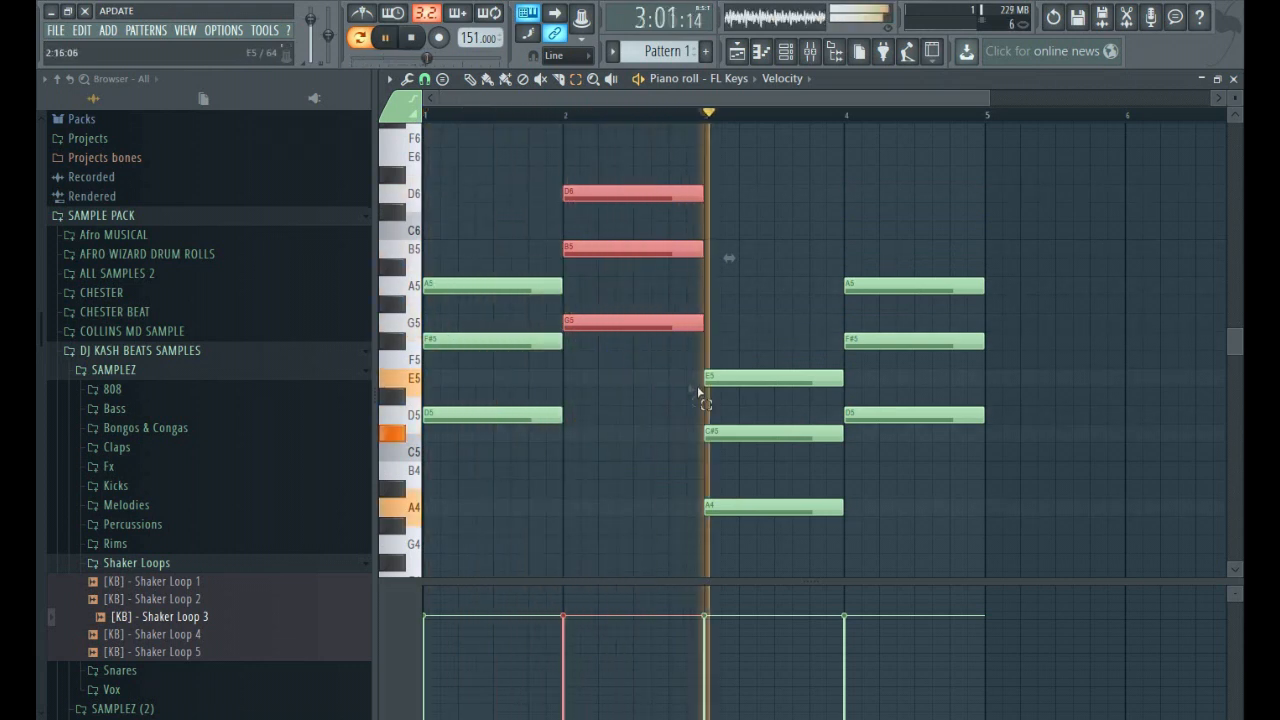
{"action": "key", "text": "space"}
{"action": "key", "text": "ctrl+Down"}
Raise the bar 3 chord by one octave to A5, C#6 and E6.
{"action": "scroll", "coordinate": [654, 210], "scroll_direction": "down", "scroll_amount": 1}
{"action": "left_click_drag", "start_coordinate": [790, 488], "coordinate": [763, 275]}
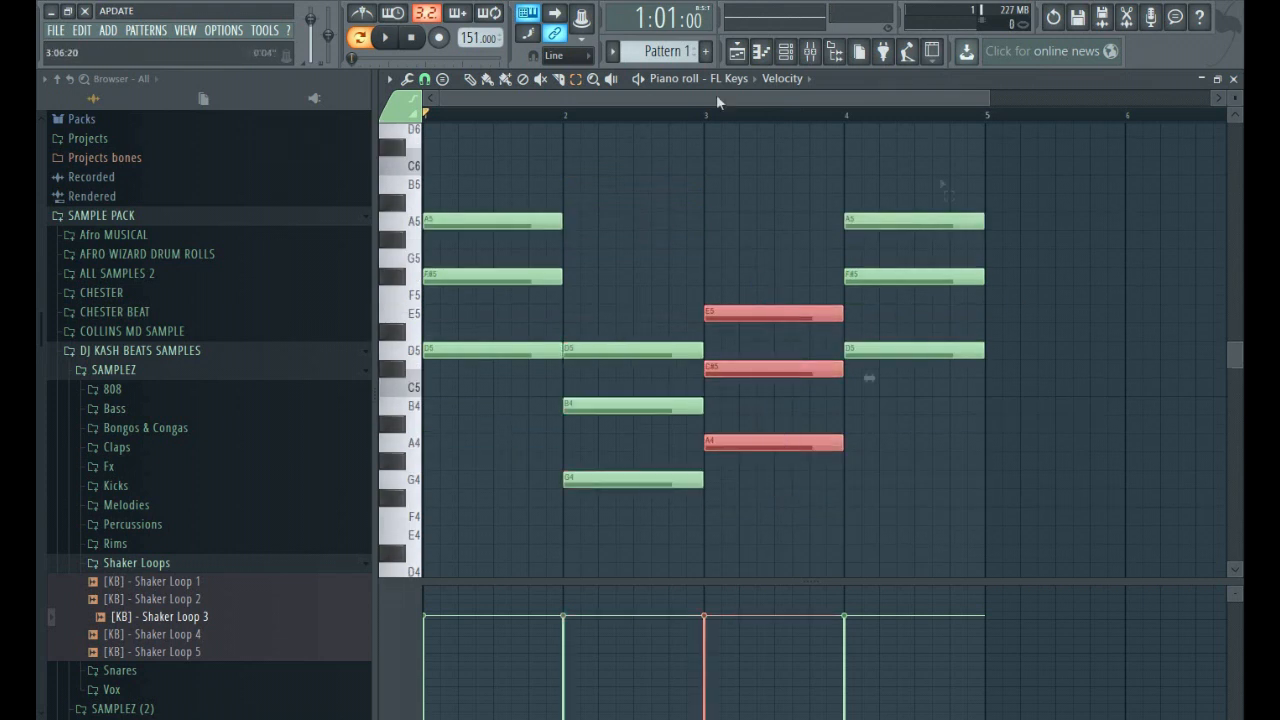
{"action": "key", "text": "ctrl+Up"}
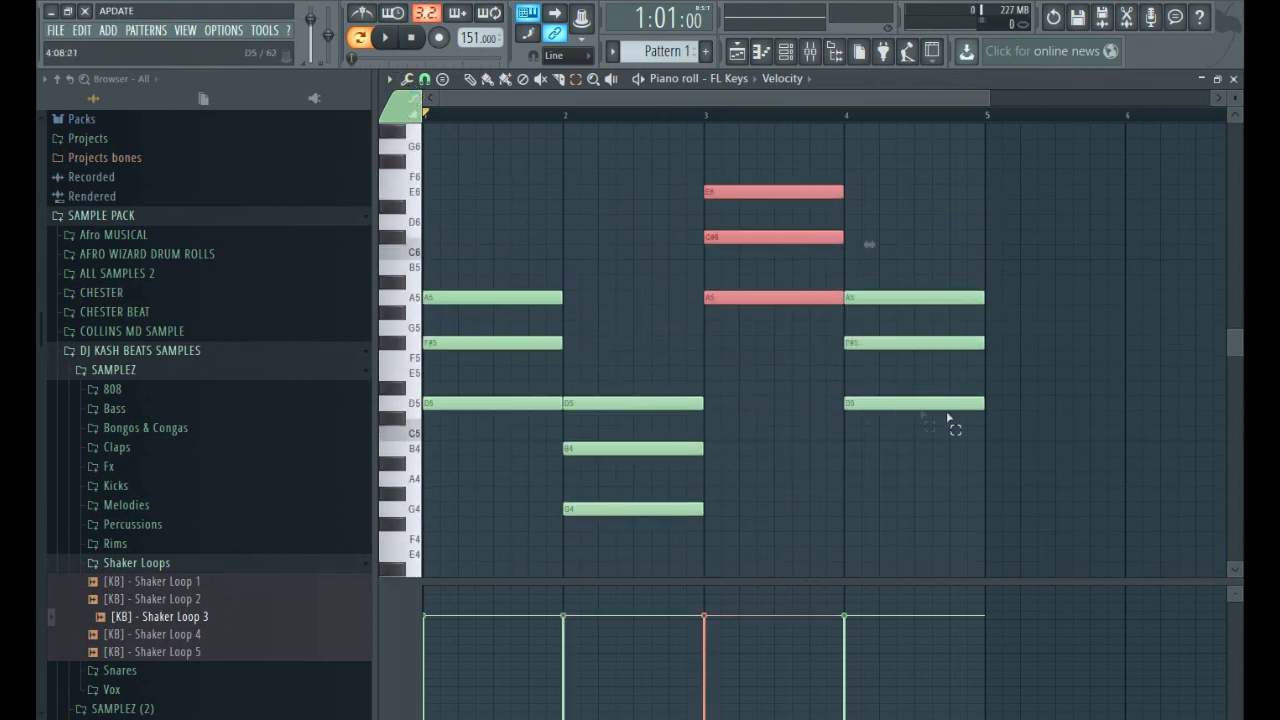
Delete all chord notes from the piano roll and switch to the Draw tool.
{"action": "left_click", "coordinate": [1101, 506]}
{"action": "key", "text": "ctrl+a"}
{"action": "key", "text": "Delete"}
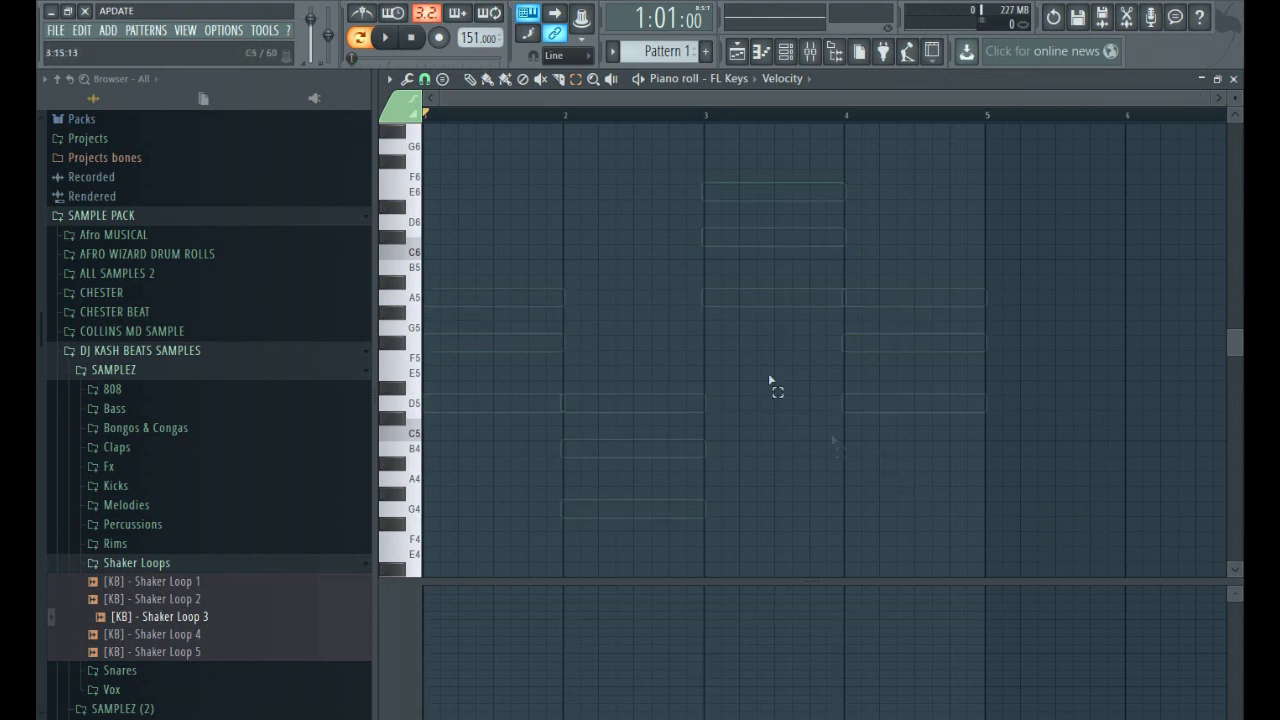
{"action": "left_click", "coordinate": [471, 79]}
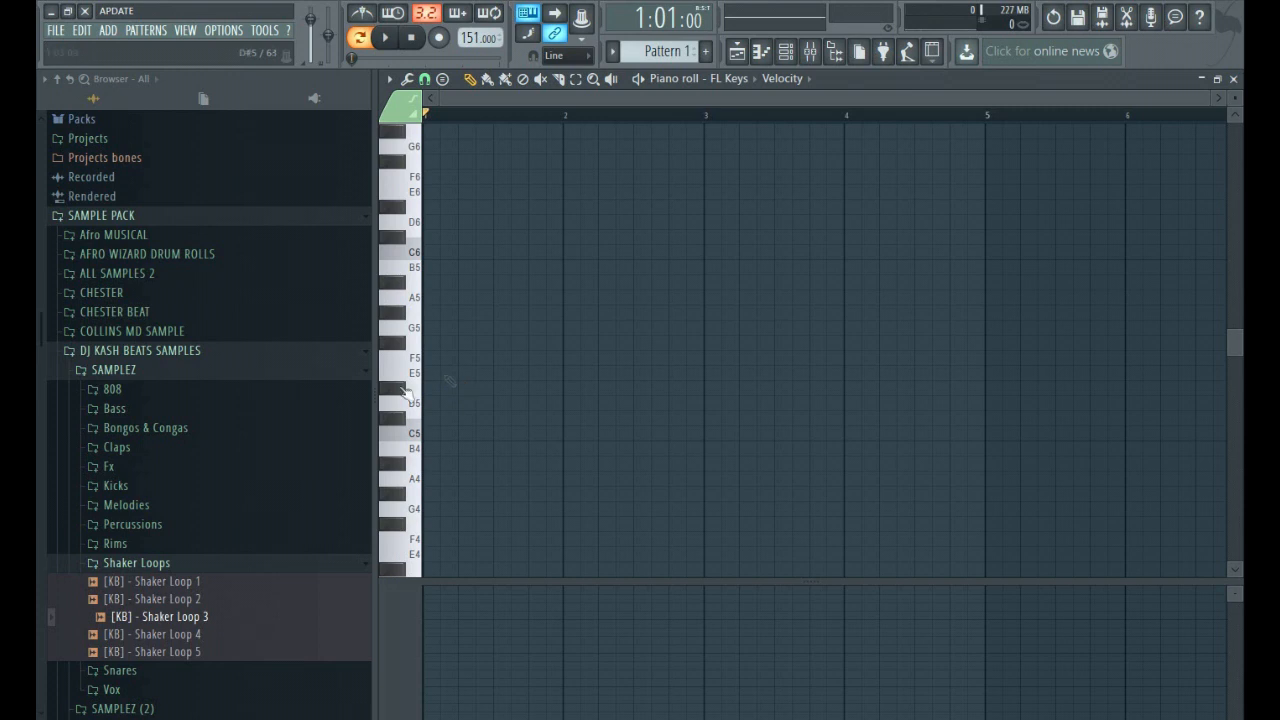
Place a one-bar note at the start of bar 1, settle it on C#5, and play it back.
{"action": "left_click", "coordinate": [443, 373]}
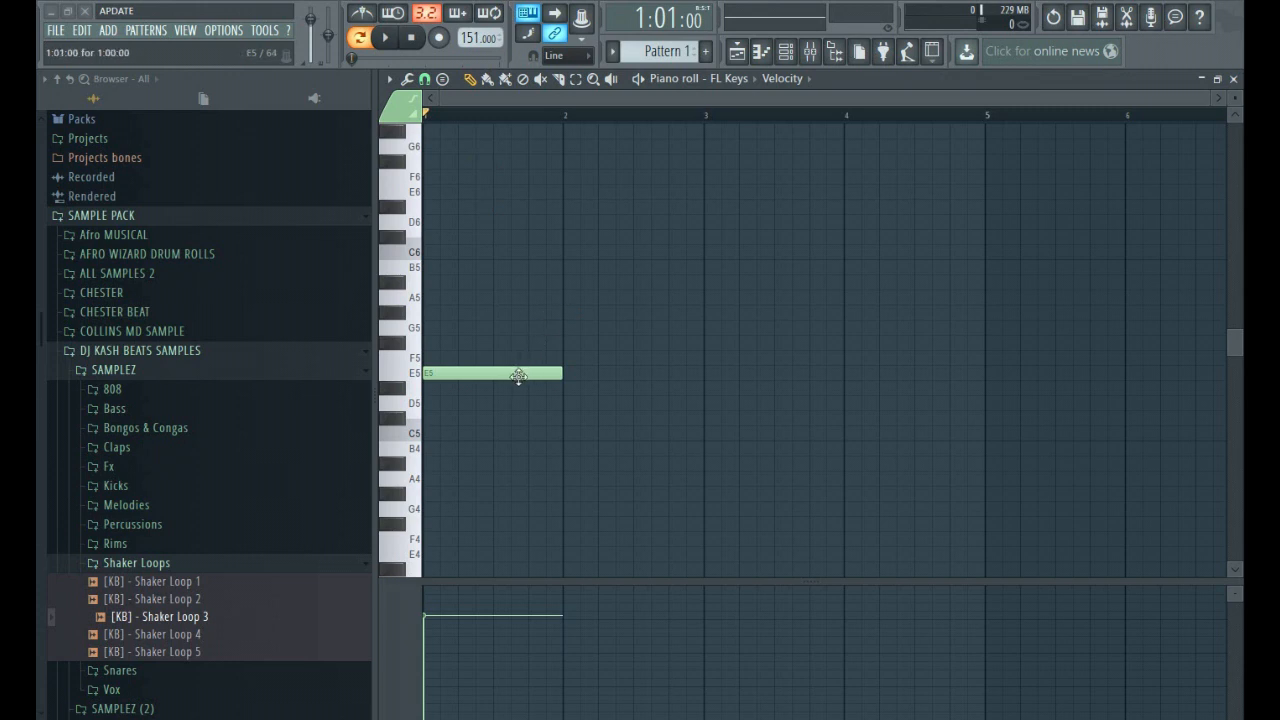
{"action": "mouse_move", "coordinate": [470, 371]}
{"action": "left_mouse_down"}
{"action": "mouse_move", "coordinate": [494, 357]}
{"action": "mouse_move", "coordinate": [489, 369]}
{"action": "left_mouse_up"}
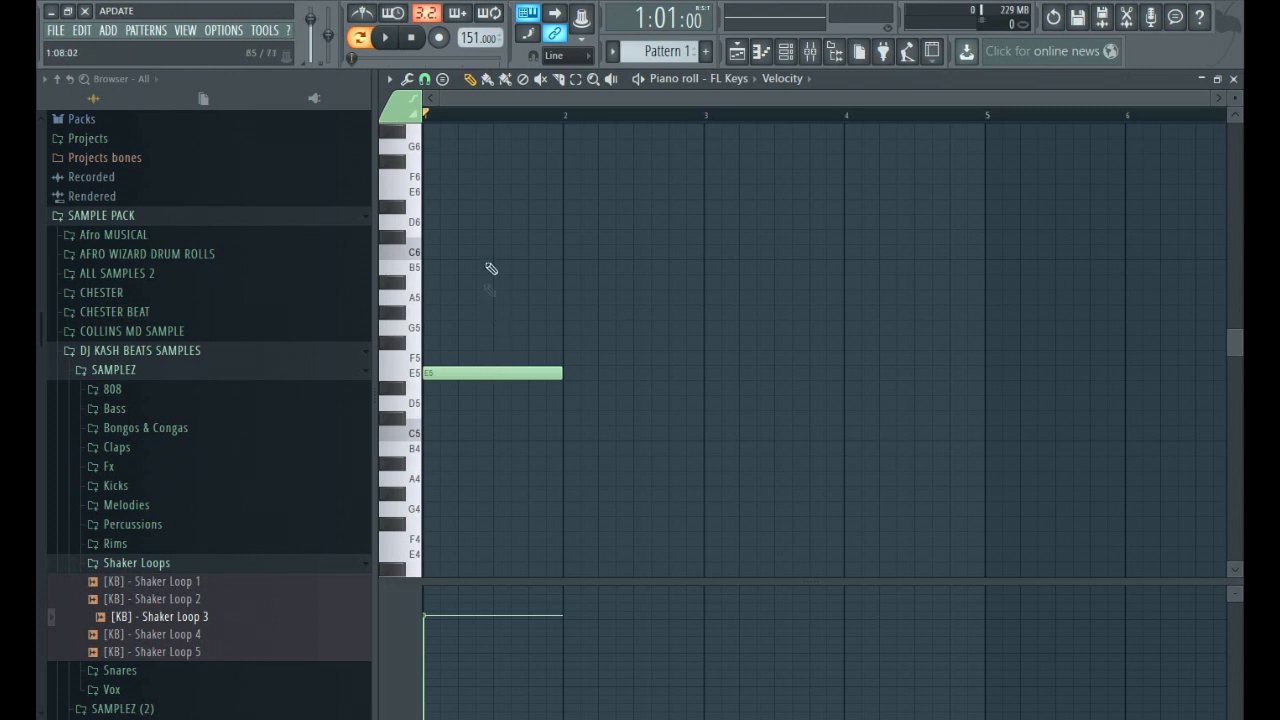
{"action": "key", "text": "space"}
{"action": "key", "text": "space"}
{"action": "mouse_move", "coordinate": [480, 388]}
{"action": "left_mouse_down"}
{"action": "mouse_move", "coordinate": [452, 410]}
{"action": "mouse_move", "coordinate": [460, 417]}
{"action": "mouse_move", "coordinate": [457, 371]}
{"action": "mouse_move", "coordinate": [449, 434]}
{"action": "mouse_move", "coordinate": [443, 416]}
{"action": "left_mouse_up"}
{"action": "right_click", "coordinate": [474, 417]}
{"action": "key", "text": "space"}
{"action": "key", "text": "space"}
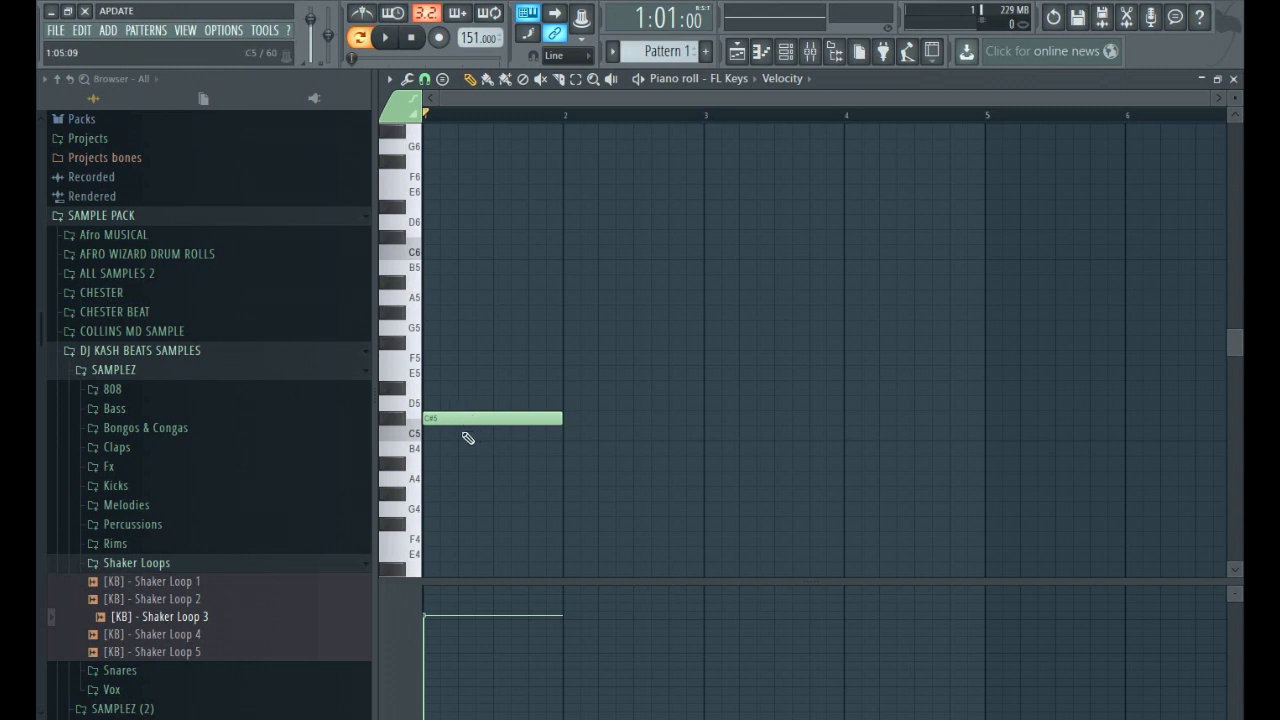
Shorten the C#5 to a quarter bar, fill the rest of bar 1 with a quarter-bar D#5 and half-bar F5, and play back.
{"action": "left_click_drag", "start_coordinate": [562, 419], "coordinate": [449, 420]}
{"action": "key", "text": "space"}
{"action": "left_click", "coordinate": [462, 388]}
{"action": "key", "text": "space"}
{"action": "left_click_drag", "start_coordinate": [493, 372], "coordinate": [563, 374]}
{"action": "key", "text": "space"}
{"action": "key", "text": "space"}
{"action": "key", "text": "space"}
{"action": "key", "text": "space"}
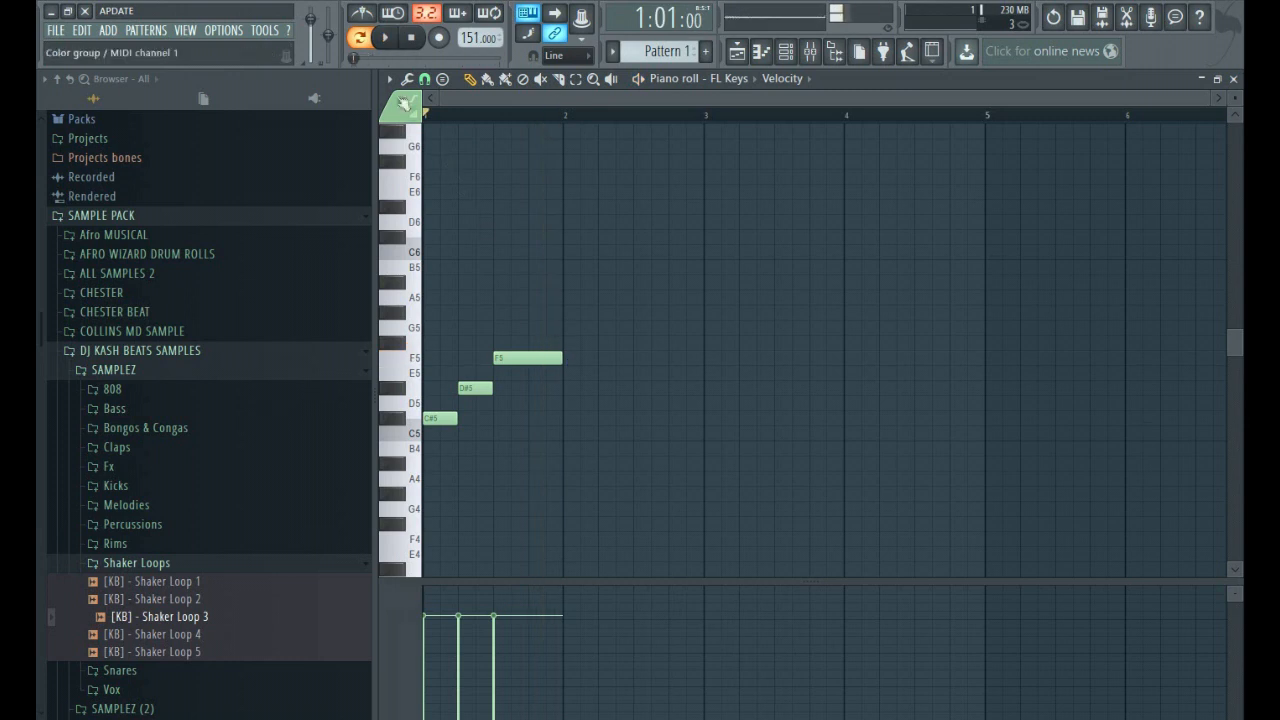
Set the piano roll's snap to Line, lower the tempo to 142, and play back the bar 1 notes.
{"action": "left_click", "coordinate": [389, 78]}
{"action": "mouse_move", "coordinate": [440, 195]}
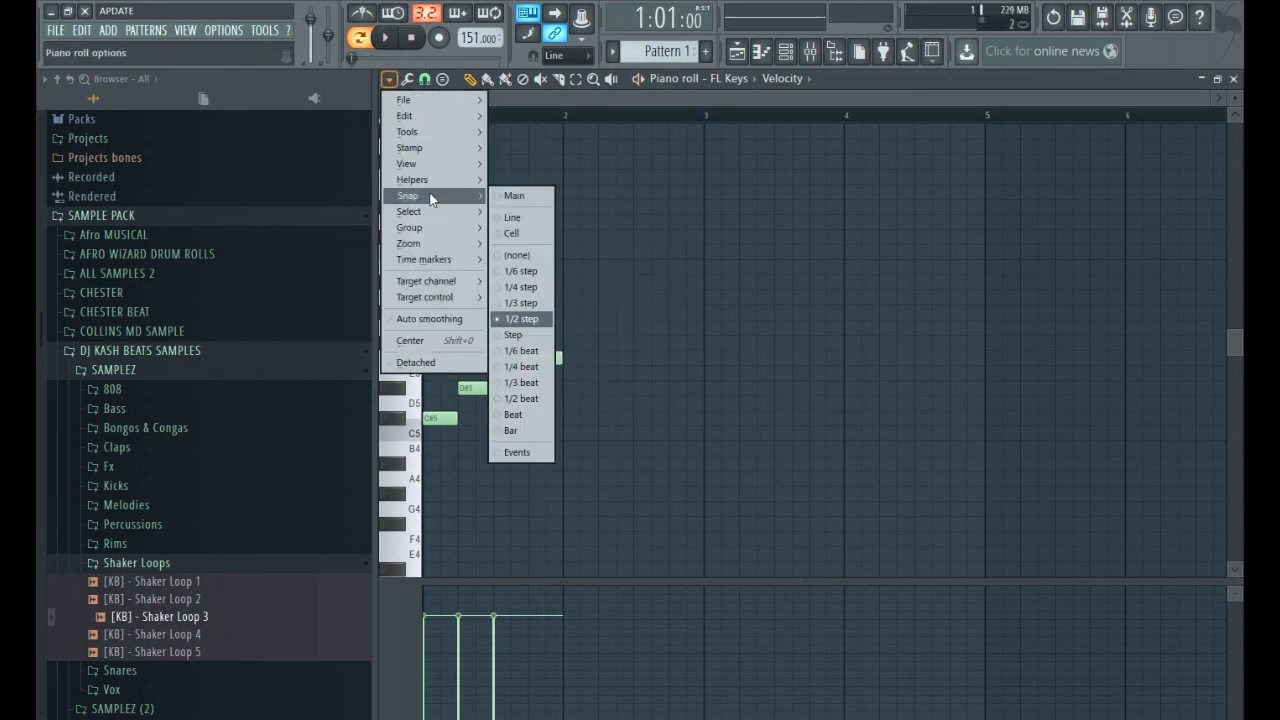
{"action": "left_click", "coordinate": [529, 218]}
{"action": "key", "text": "space"}
{"action": "scroll", "coordinate": [603, 423], "scroll_direction": "up", "scroll_amount": 2, "text": "ctrl"}
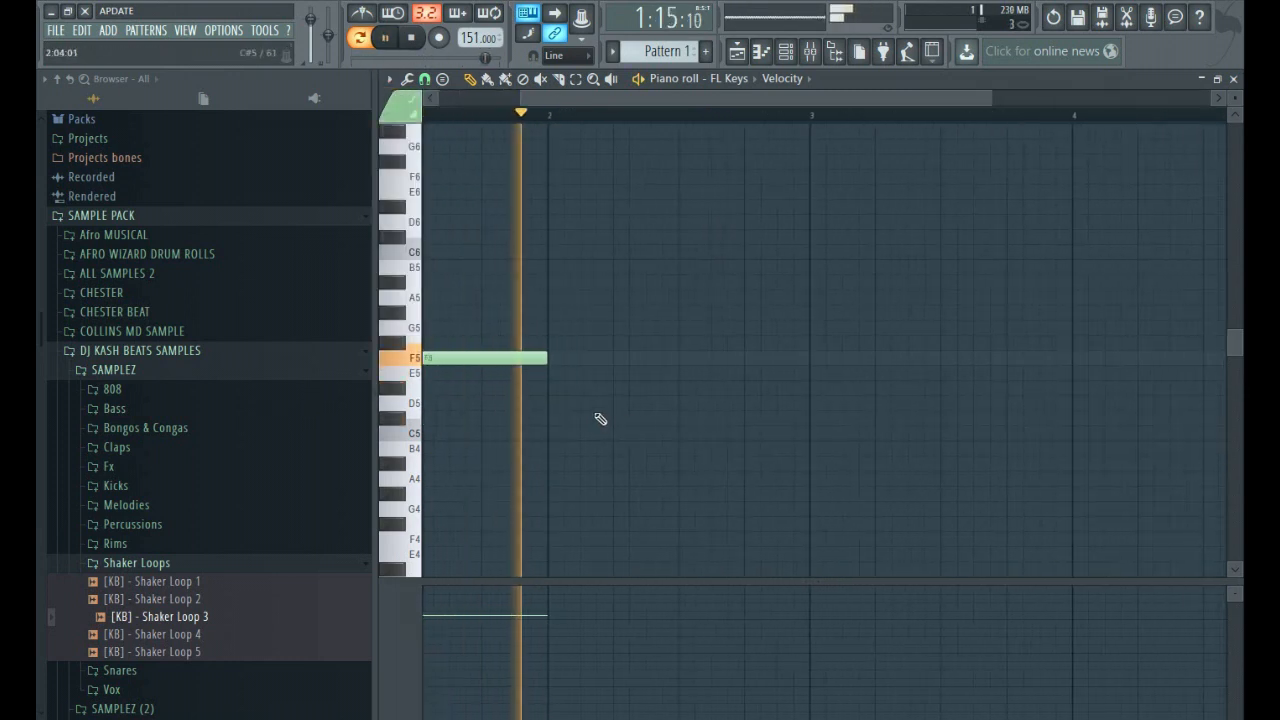
{"action": "key", "text": "space"}
{"action": "key", "text": "space"}
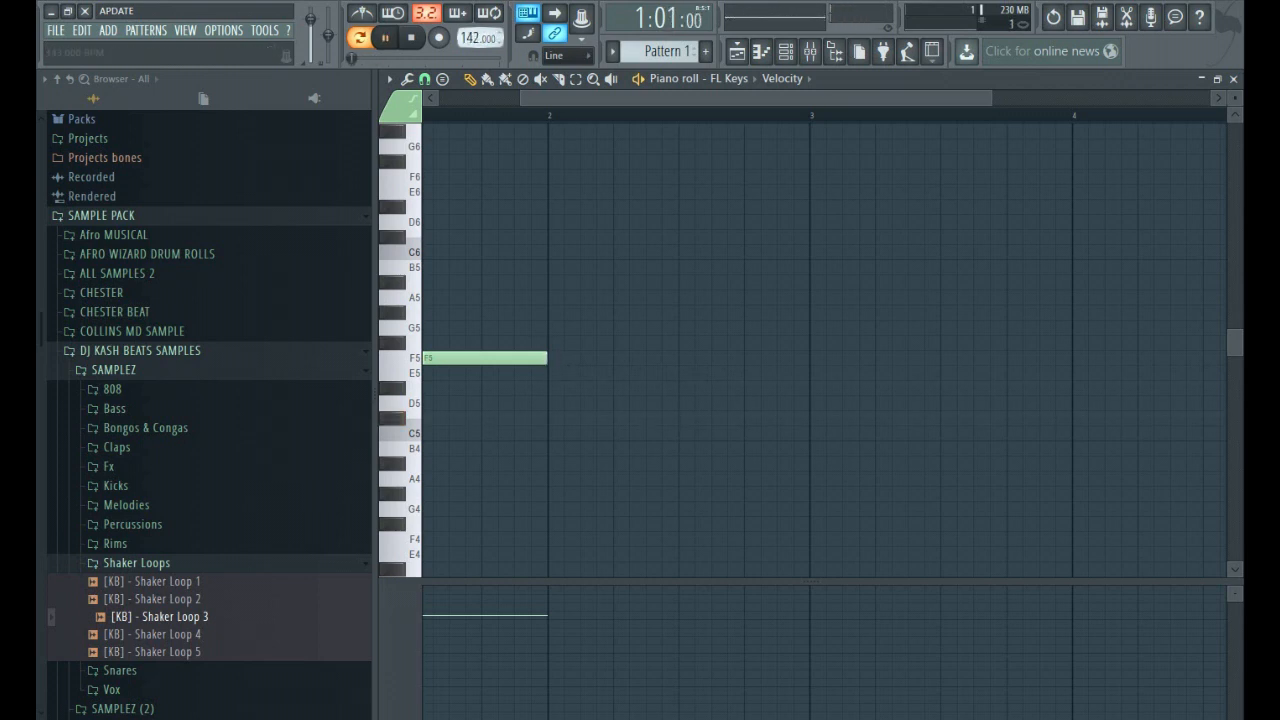
{"action": "key", "text": "space"}
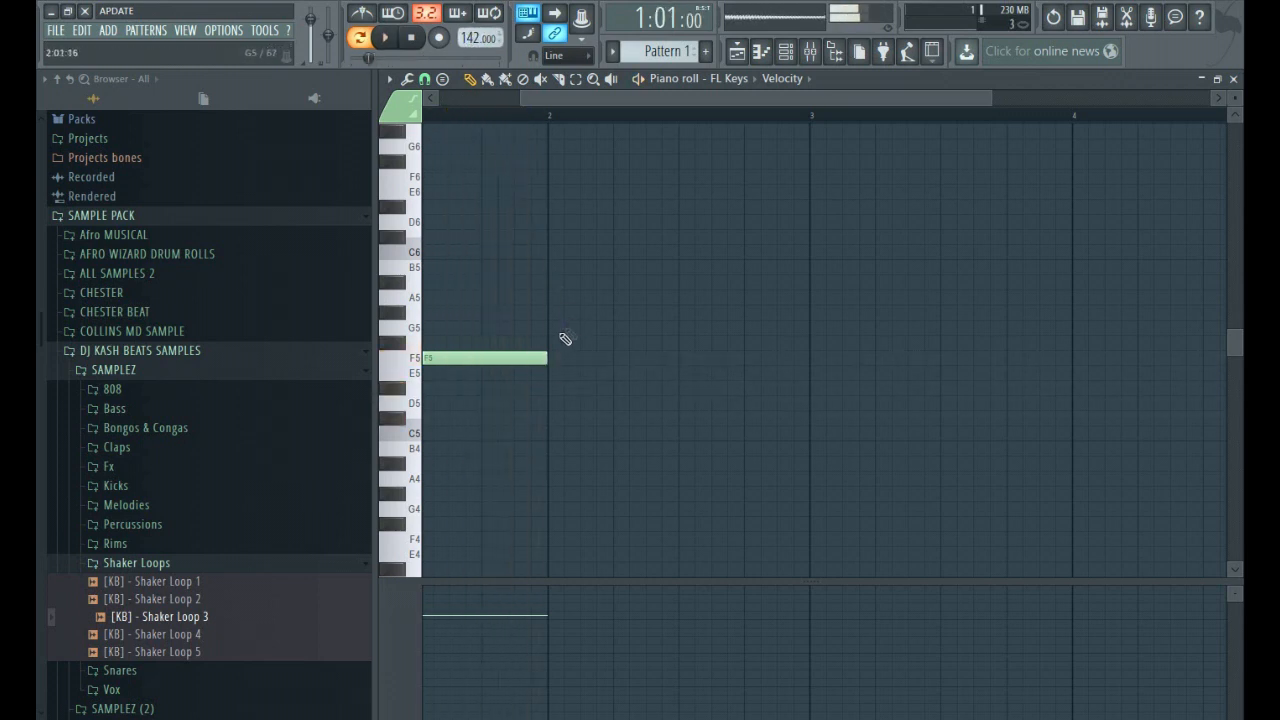
Fill the first half of bar 2 with quarter-bar D#5 and F5 notes and play back the melody.
{"action": "scroll", "coordinate": [555, 375], "scroll_direction": "down", "scroll_amount": 3}
{"action": "left_click", "coordinate": [588, 389]}
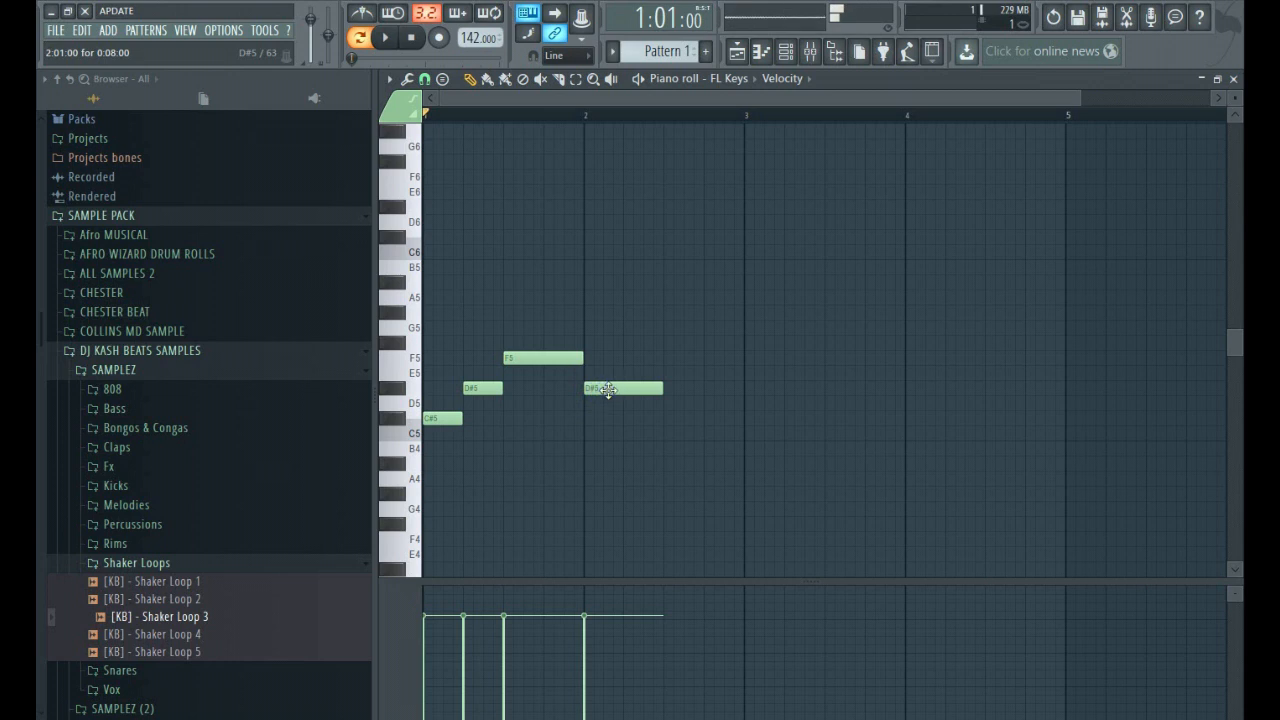
{"action": "key", "text": "space"}
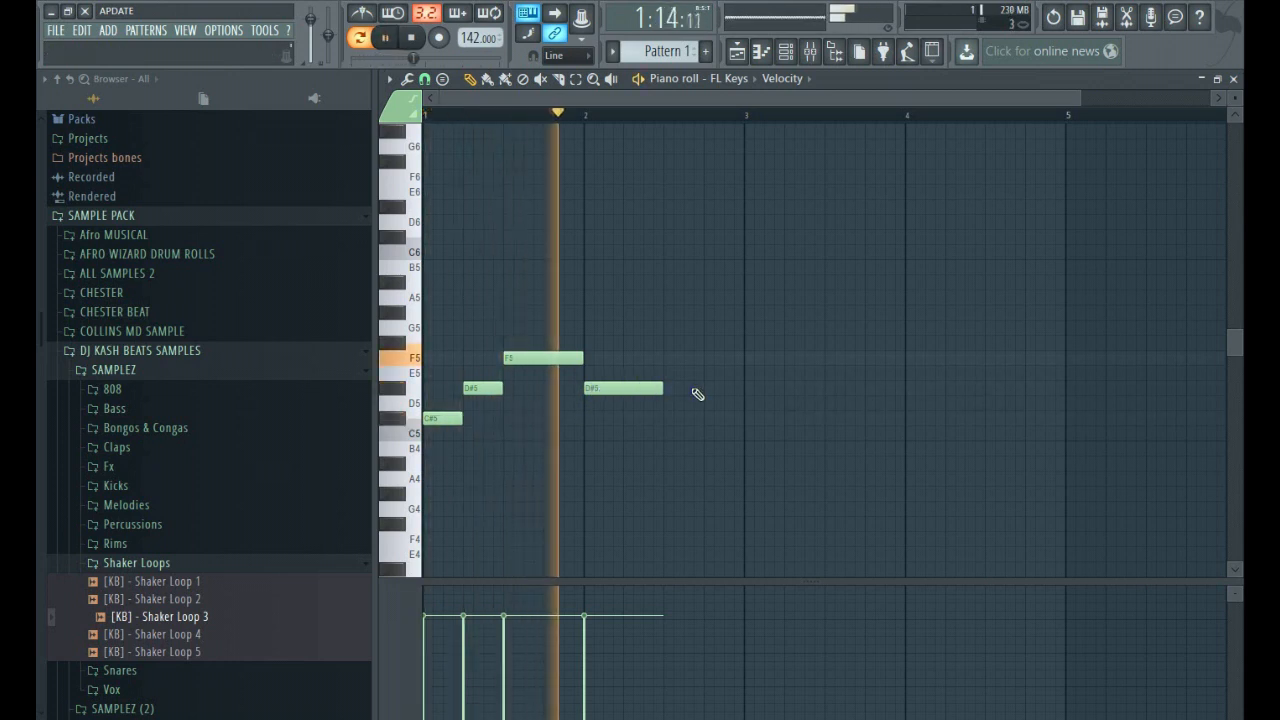
{"action": "key", "text": "space"}
{"action": "left_click_drag", "start_coordinate": [657, 387], "coordinate": [591, 388]}
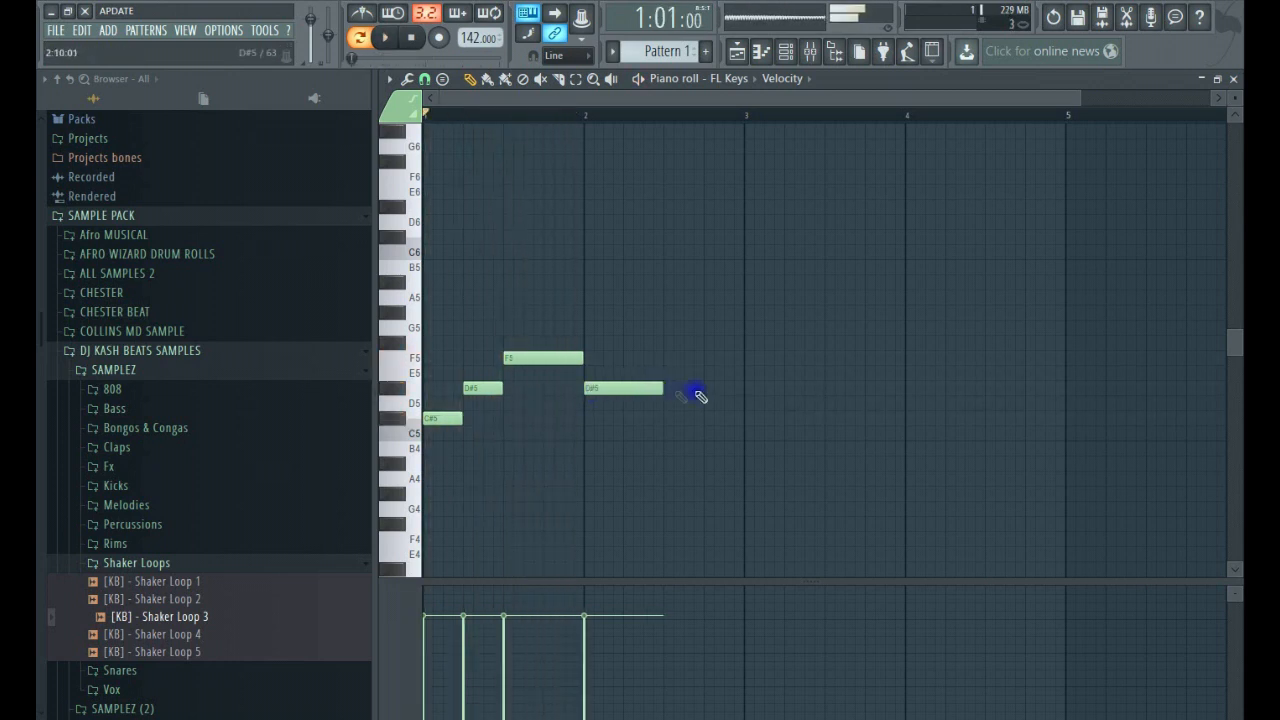
{"action": "left_click", "coordinate": [628, 358]}
{"action": "key", "text": "space"}
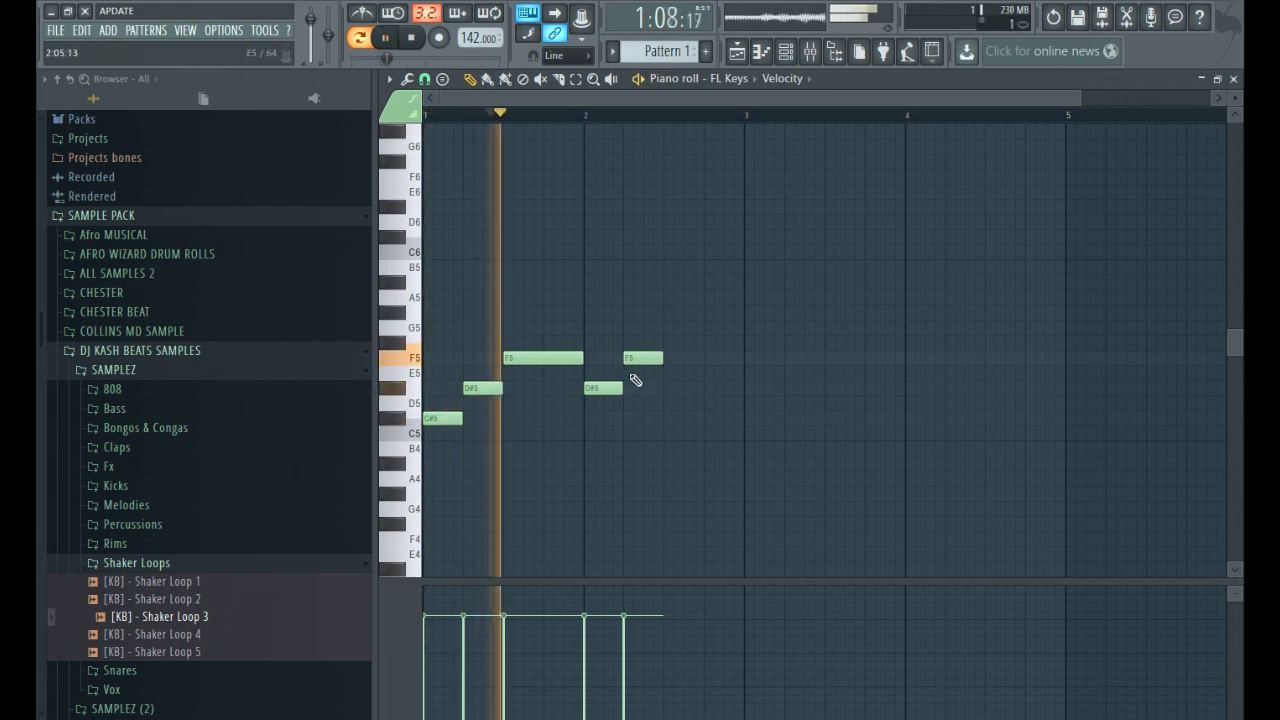
Complete bar 2 with a quarter-bar D#5 and a C#5 that extends to about the middle of bar 3, and play back.
{"action": "key", "text": "space"}
{"action": "left_click", "coordinate": [663, 388]}
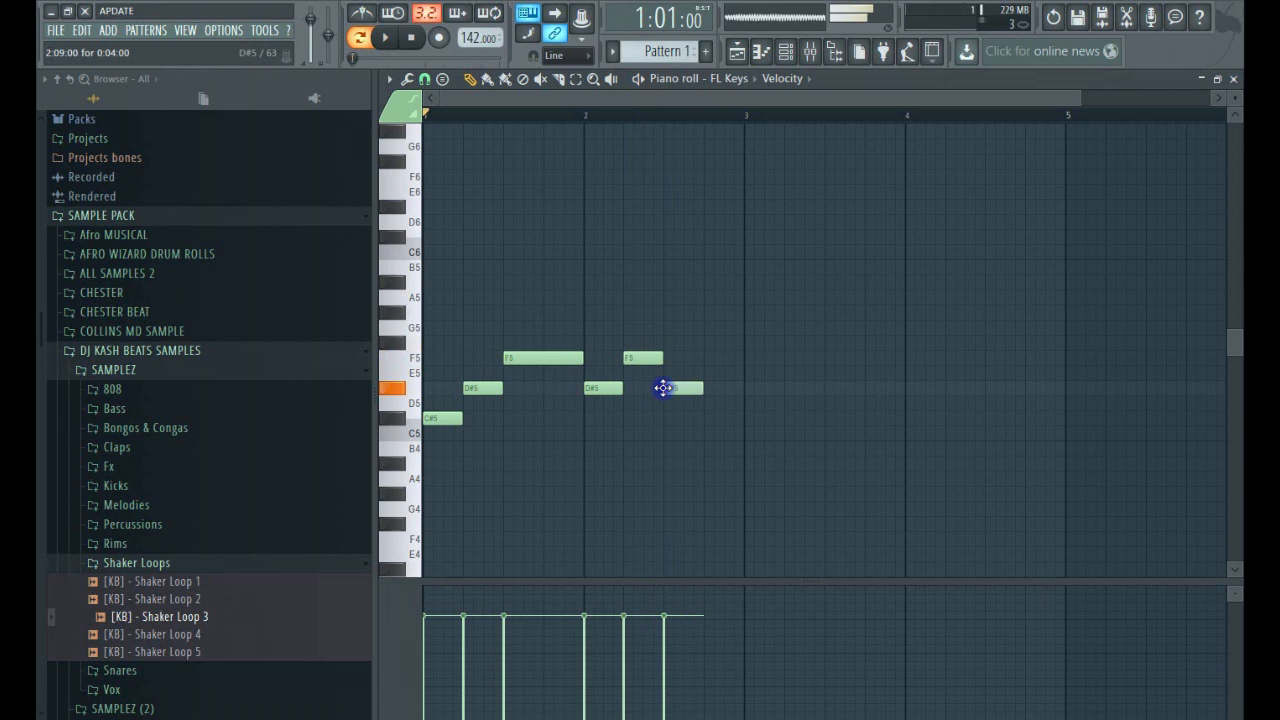
{"action": "left_click", "coordinate": [706, 418]}
{"action": "key", "text": "space"}
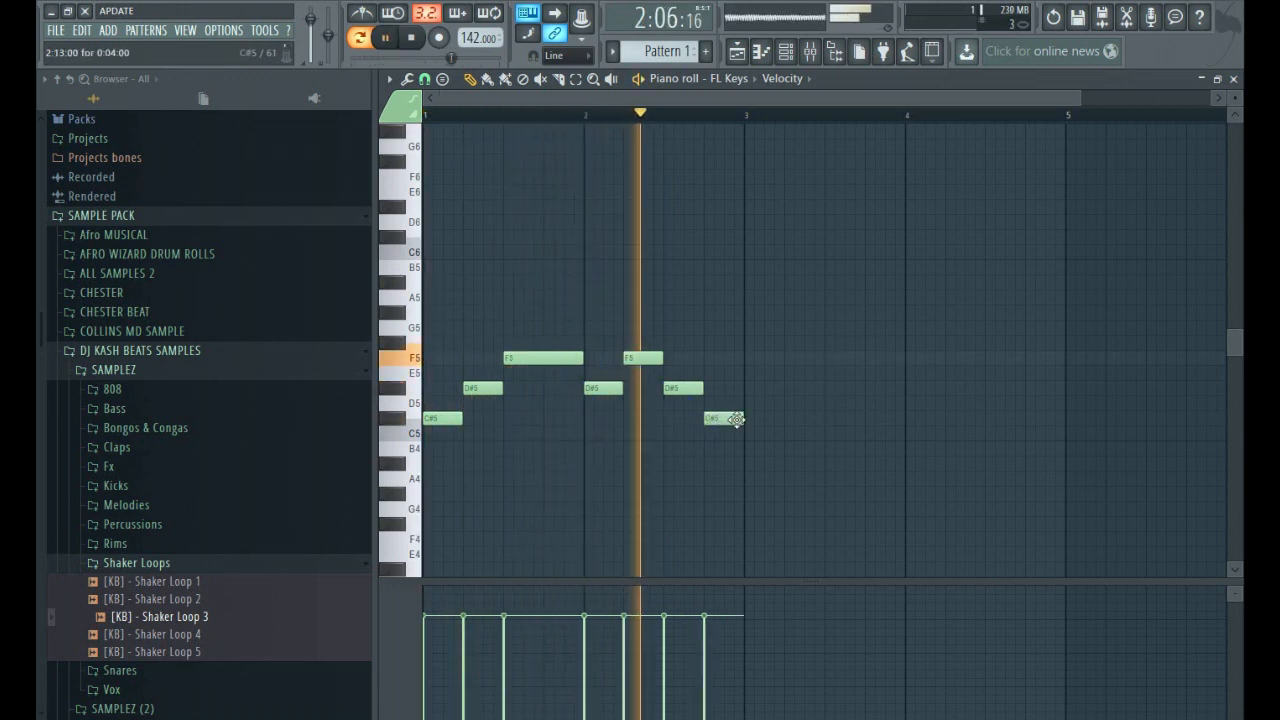
{"action": "key", "text": "space"}
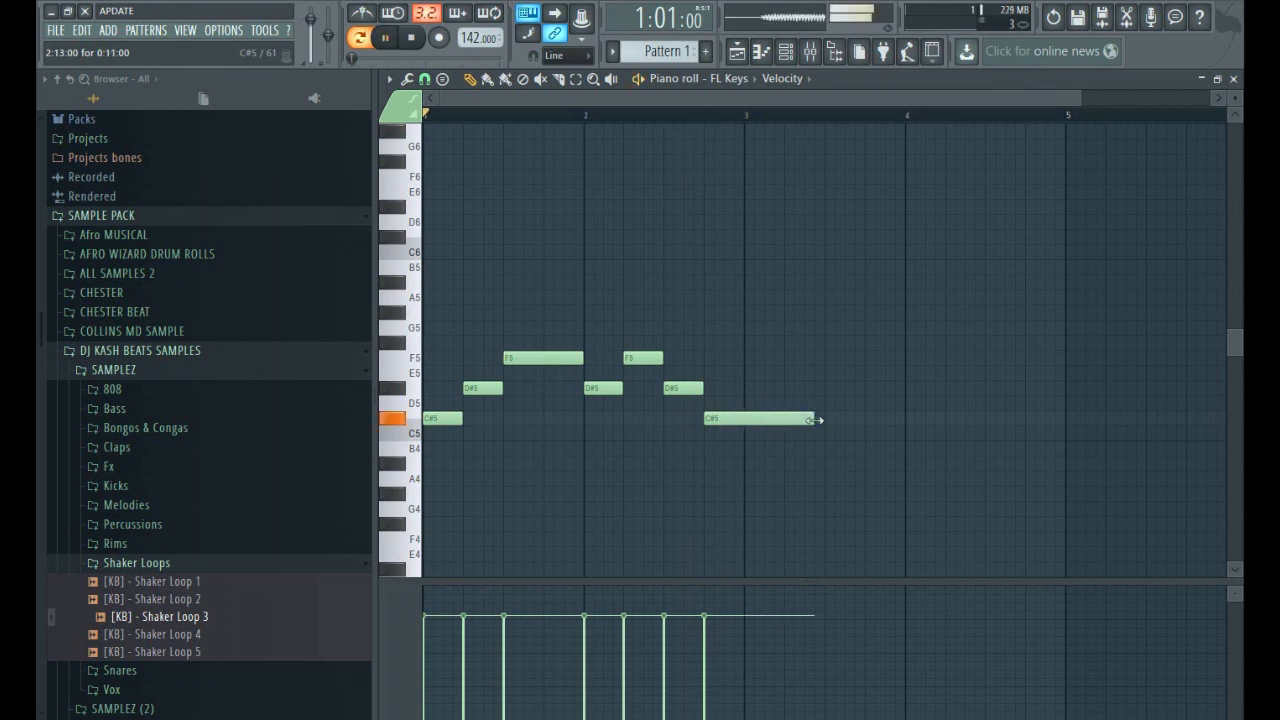
{"action": "key", "text": "space"}
Lower the tempo to 132, end the long C#5 exactly halfway through bar 3, and play back the melody.
{"action": "key", "text": "space"}
{"action": "left_click_drag", "start_coordinate": [477, 38], "coordinate": [477, 66]}
{"action": "key", "text": "space"}
{"action": "key", "text": "space"}
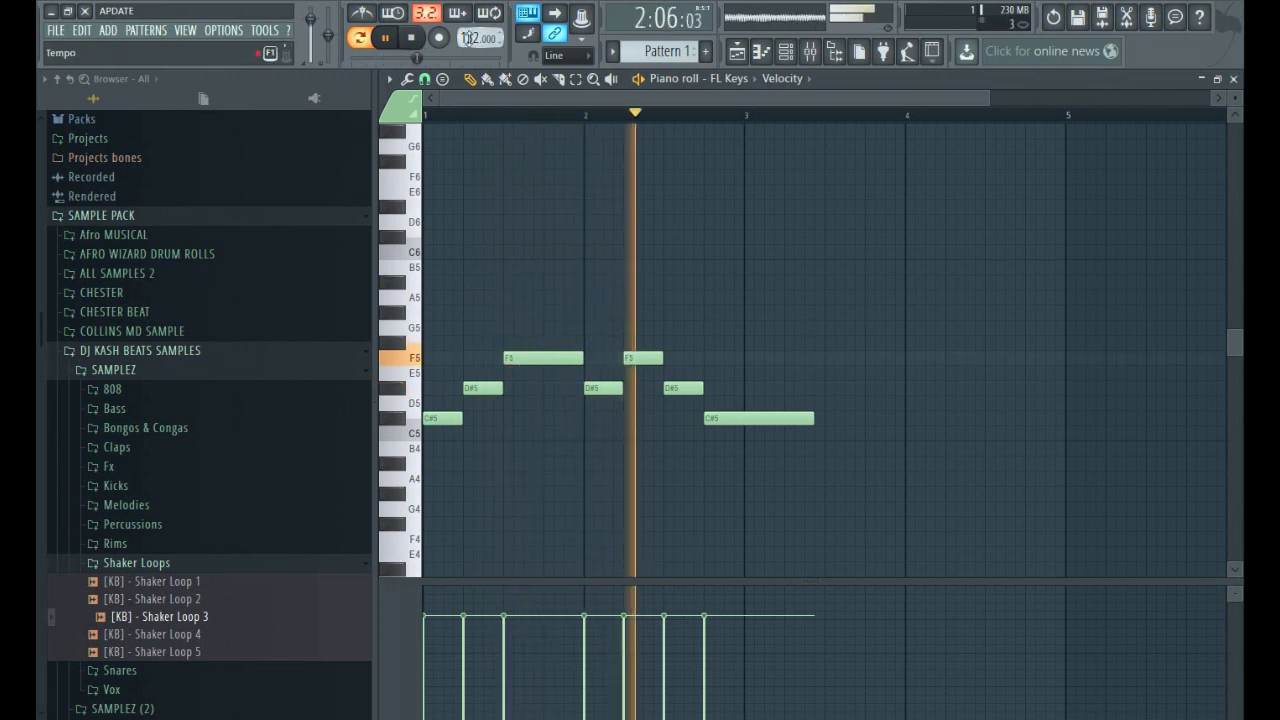
{"action": "key", "text": "space"}
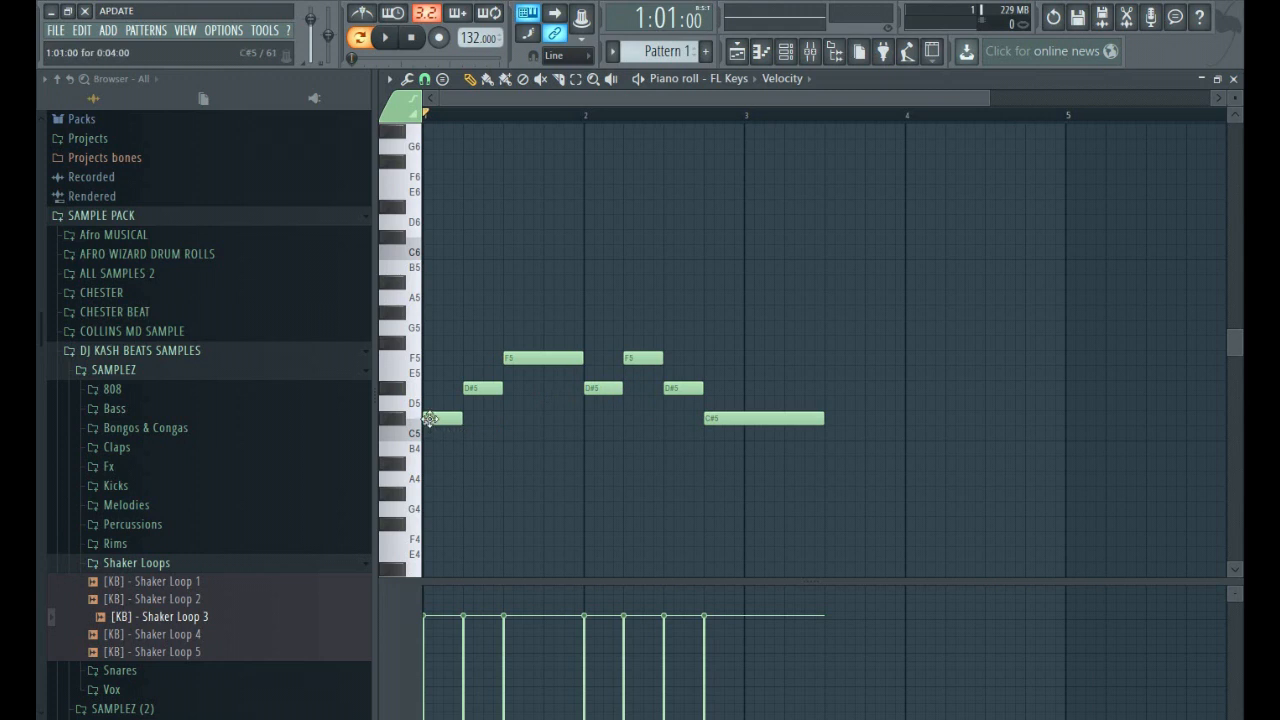
{"action": "key", "text": "space"}
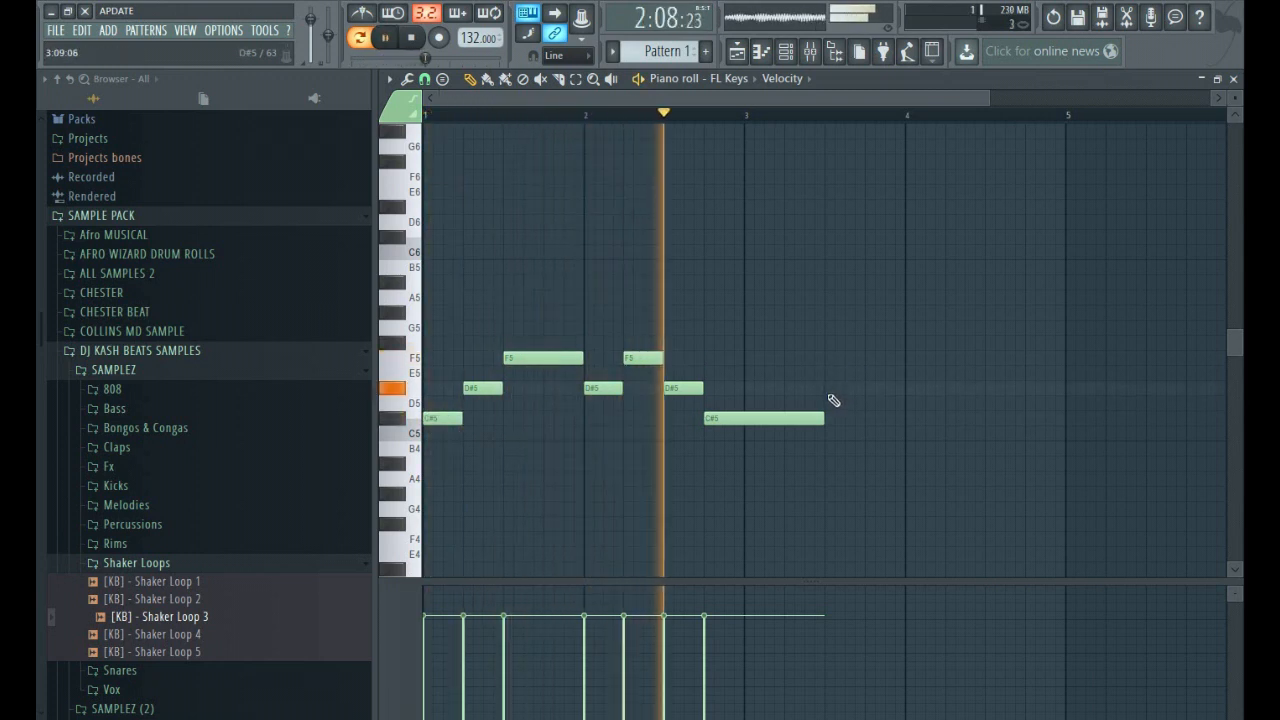
Fill the second half of bar 3 with quarter-bar F5 and G5 notes and play back the melody.
{"action": "left_click", "coordinate": [831, 389]}
{"action": "key", "text": "space"}
{"action": "left_click_drag", "start_coordinate": [845, 388], "coordinate": [880, 327]}
{"action": "left_click", "coordinate": [860, 329]}
{"action": "left_click", "coordinate": [843, 357]}
{"action": "left_click", "coordinate": [879, 326]}
{"action": "key", "text": "space"}
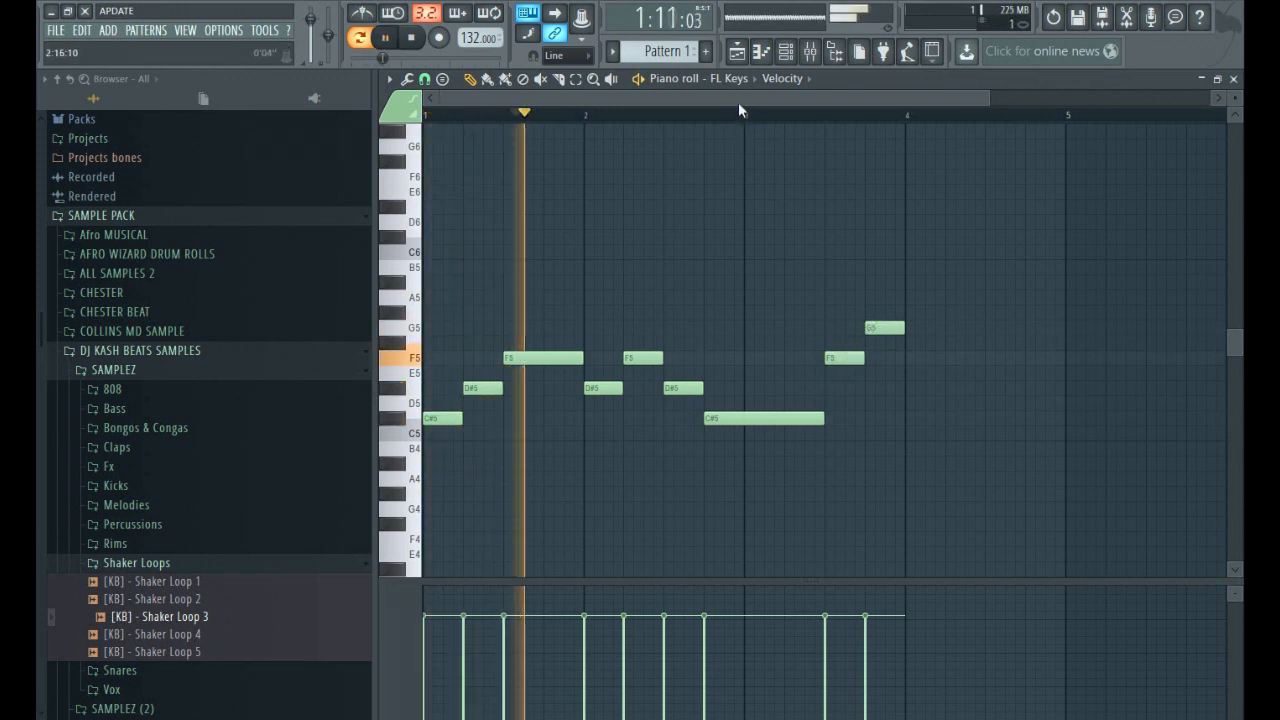
{"action": "left_click_drag", "start_coordinate": [742, 98], "coordinate": [774, 98]}
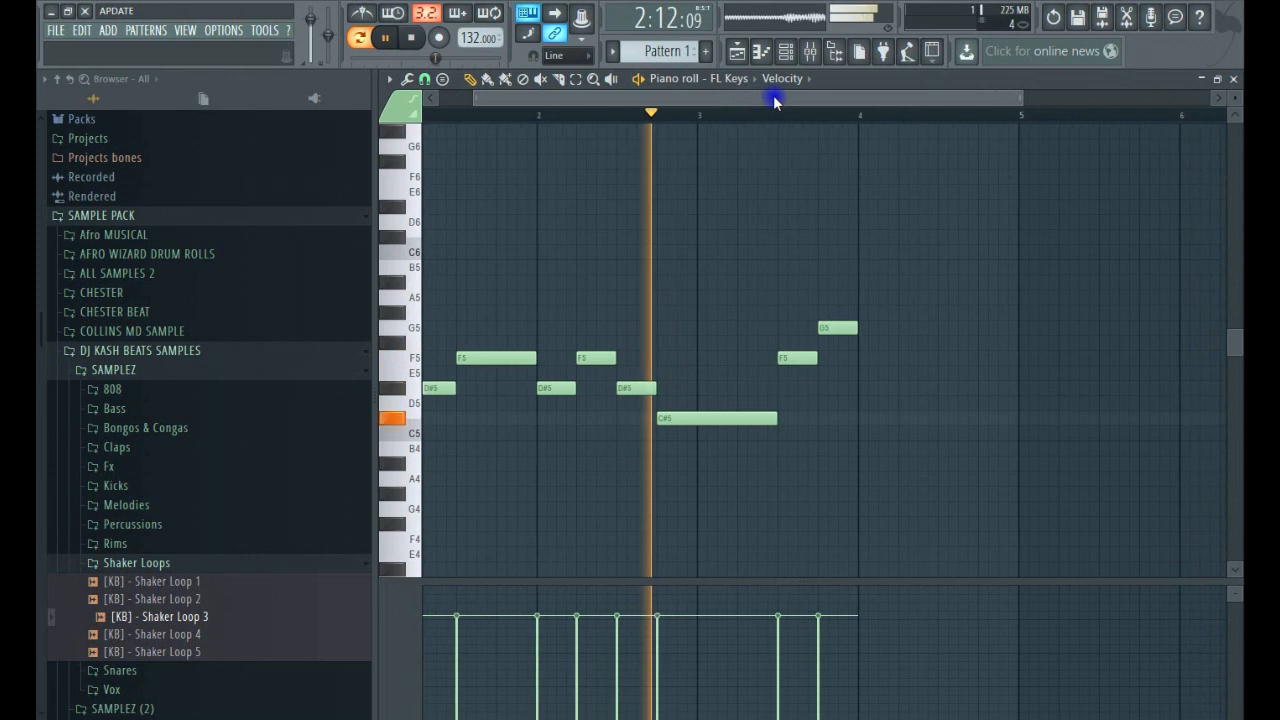
Lower the G5 at the end of bar 3 to F#5 and play back from the middle of bar 3.
{"action": "key", "text": "space"}
{"action": "left_click_drag", "start_coordinate": [829, 329], "coordinate": [828, 357]}
{"action": "left_click", "coordinate": [777, 118]}
{"action": "key", "text": "space"}
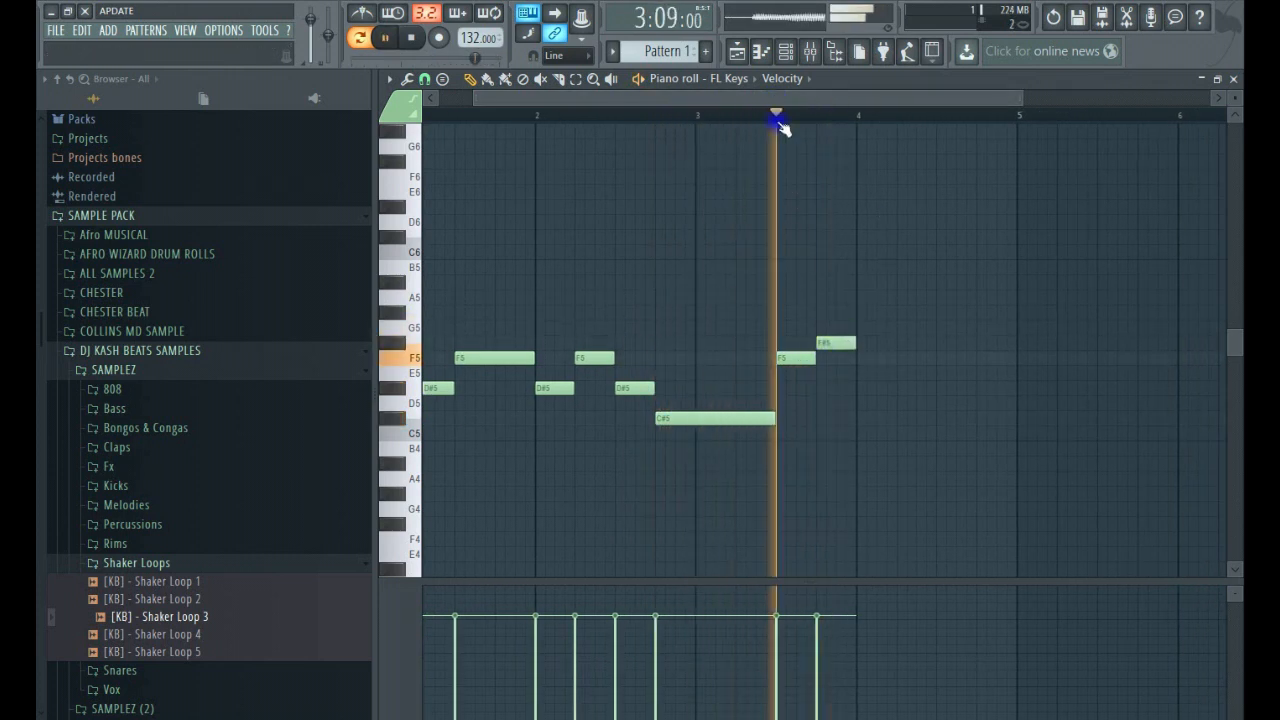
{"action": "key", "text": "space"}
Add a half-bar G#5 at the start of bar 4 and a quarter-bar A#5 in its last quarter, playing them back.
{"action": "left_click", "coordinate": [860, 328]}
{"action": "left_click_drag", "start_coordinate": [860, 328], "coordinate": [935, 317]}
{"action": "key", "text": "space"}
{"action": "key", "text": "space"}
{"action": "left_click", "coordinate": [940, 285]}
{"action": "key", "text": "space"}
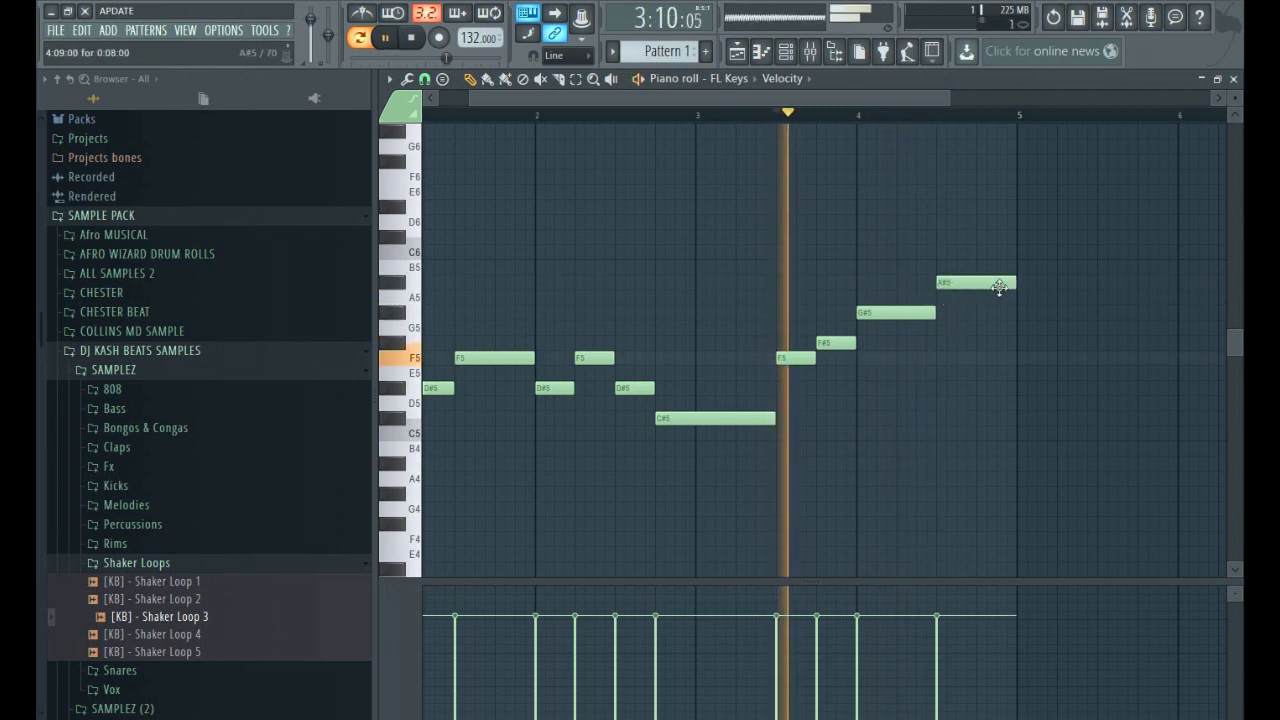
{"action": "left_click_drag", "start_coordinate": [974, 283], "coordinate": [1018, 283]}
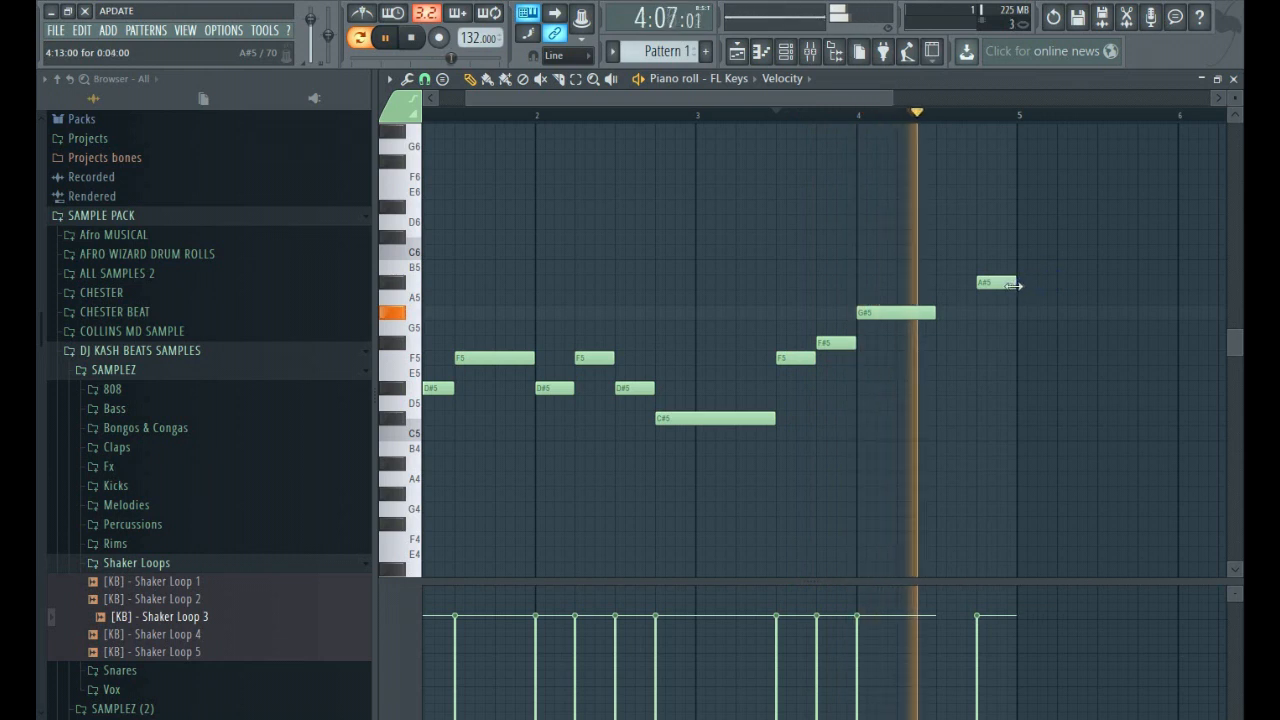
{"action": "key", "text": "space"}
Add quarter-bar G#5 and F5 notes at the start of bar 5 and extend bar 4's G#5 up to the A#5.
{"action": "left_click", "coordinate": [1020, 314]}
{"action": "left_click_drag", "start_coordinate": [1057, 343], "coordinate": [1057, 364]}
{"action": "key", "text": "space"}
{"action": "left_click_drag", "start_coordinate": [932, 318], "coordinate": [974, 331]}
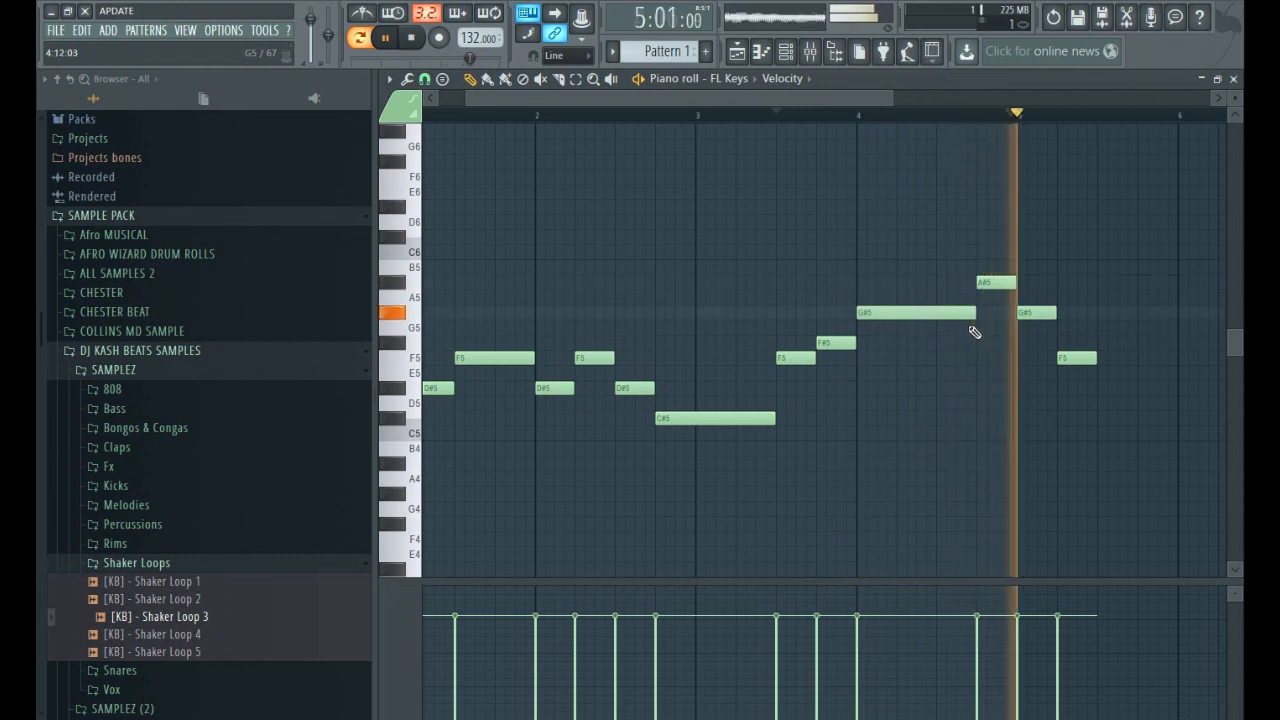
{"action": "key", "text": "space"}
Fill the second half of bar 5 with a D#5, play back the phrase, and return the playhead to bar 1.
{"action": "left_click", "coordinate": [1103, 389]}
{"action": "key", "text": "space"}
{"action": "scroll", "coordinate": [1045, 388], "scroll_direction": "down", "scroll_amount": 2}
{"action": "left_click_drag", "start_coordinate": [1023, 390], "coordinate": [997, 390]}
{"action": "key", "text": "space"}
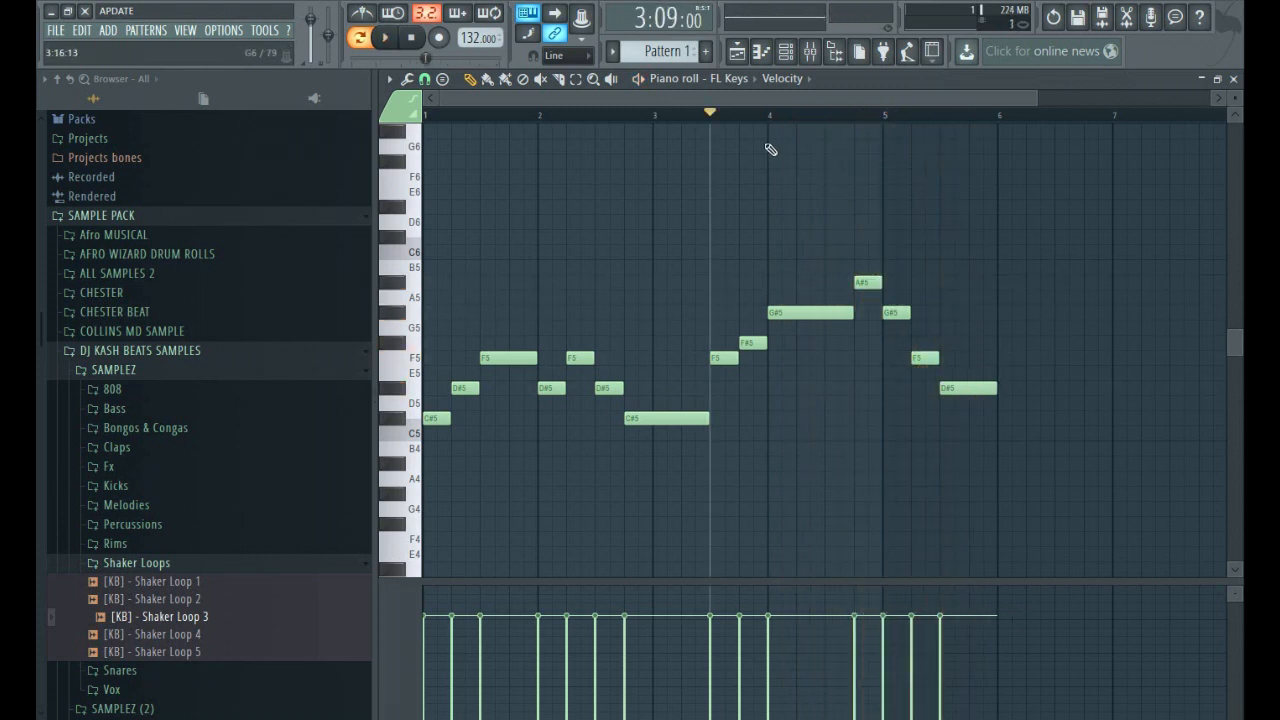
{"action": "left_click", "coordinate": [428, 117]}
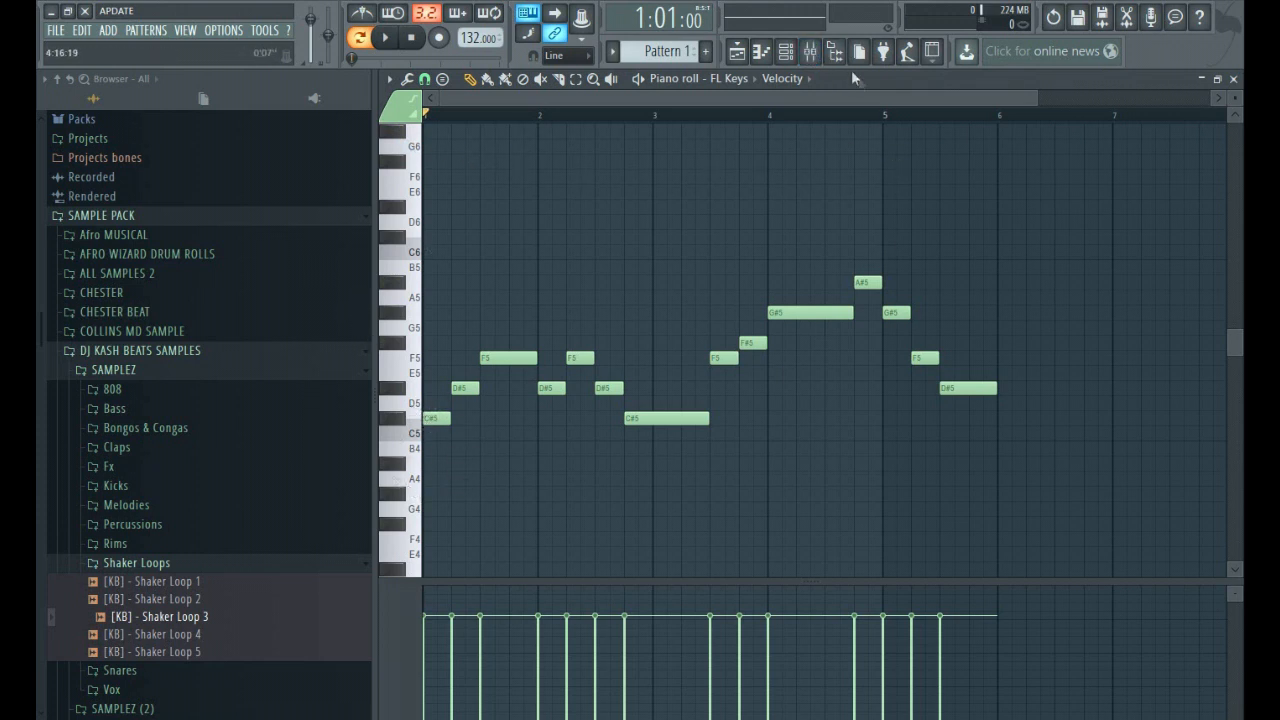
Clone the FL Keys channel in the Channel rack, check the clone's sampleset choices, and close its plugin window.
{"action": "left_click", "coordinate": [785, 51]}
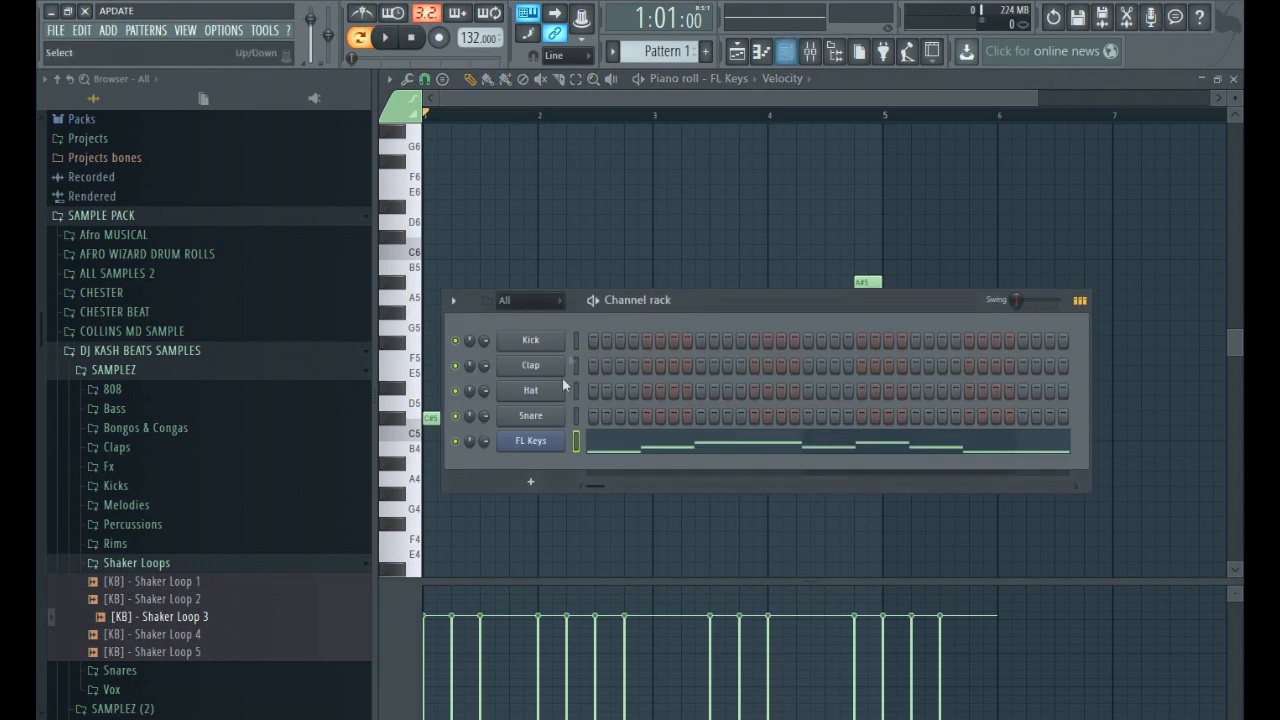
{"action": "right_click", "coordinate": [531, 440]}
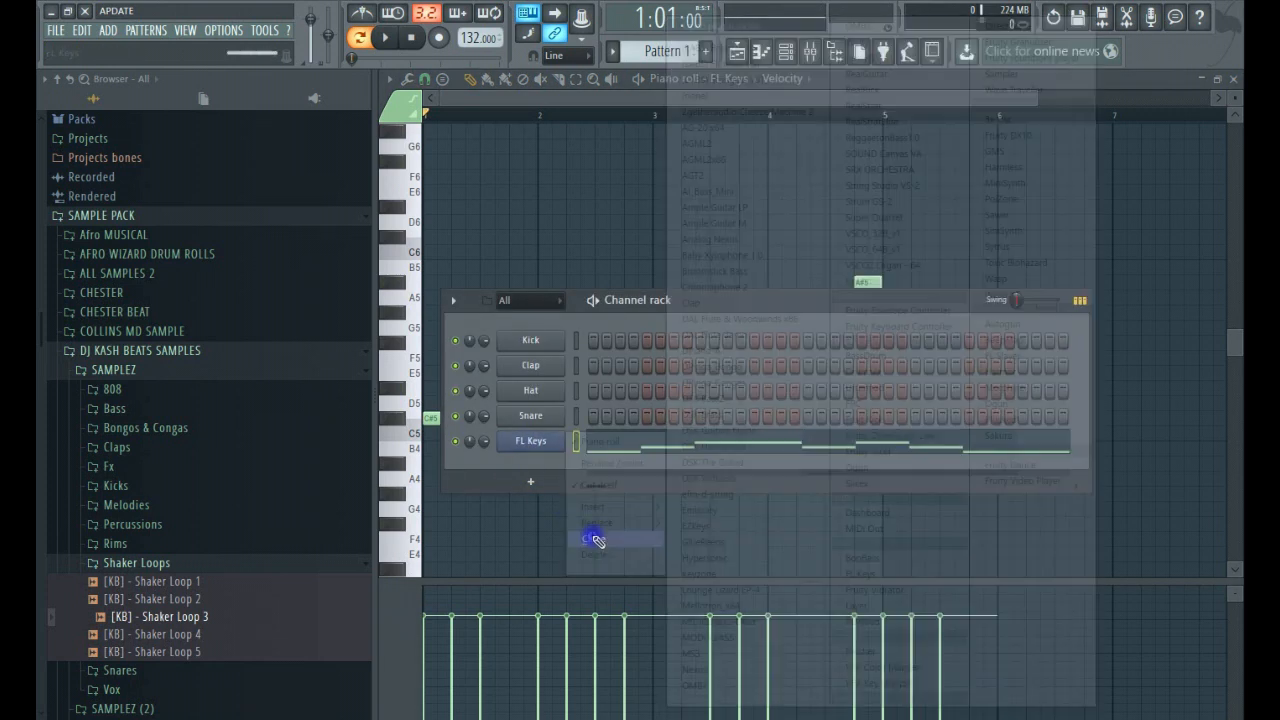
{"action": "left_click", "coordinate": [594, 540]}
{"action": "left_click", "coordinate": [660, 274]}
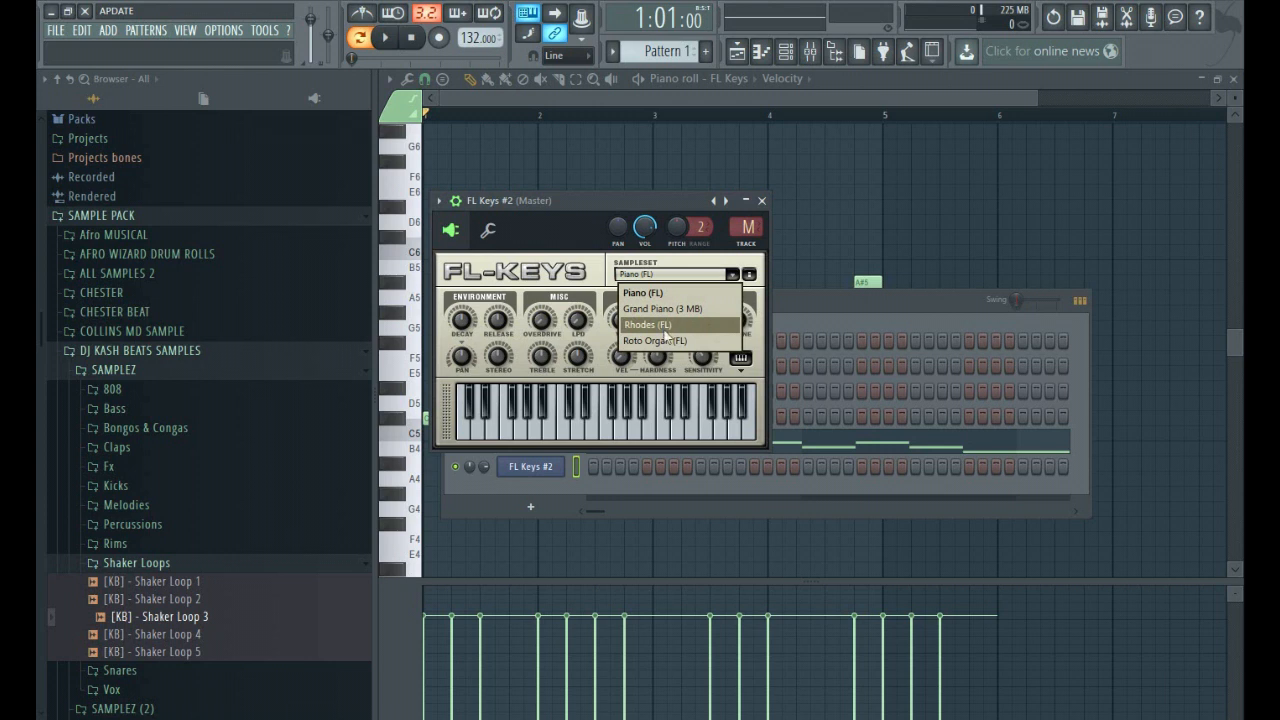
{"action": "left_click", "coordinate": [763, 201]}
Set the original FL Keys channel's sampleset to Roto Organ (FL) and play back the melody.
{"action": "left_click", "coordinate": [558, 441]}
{"action": "left_click", "coordinate": [680, 252]}
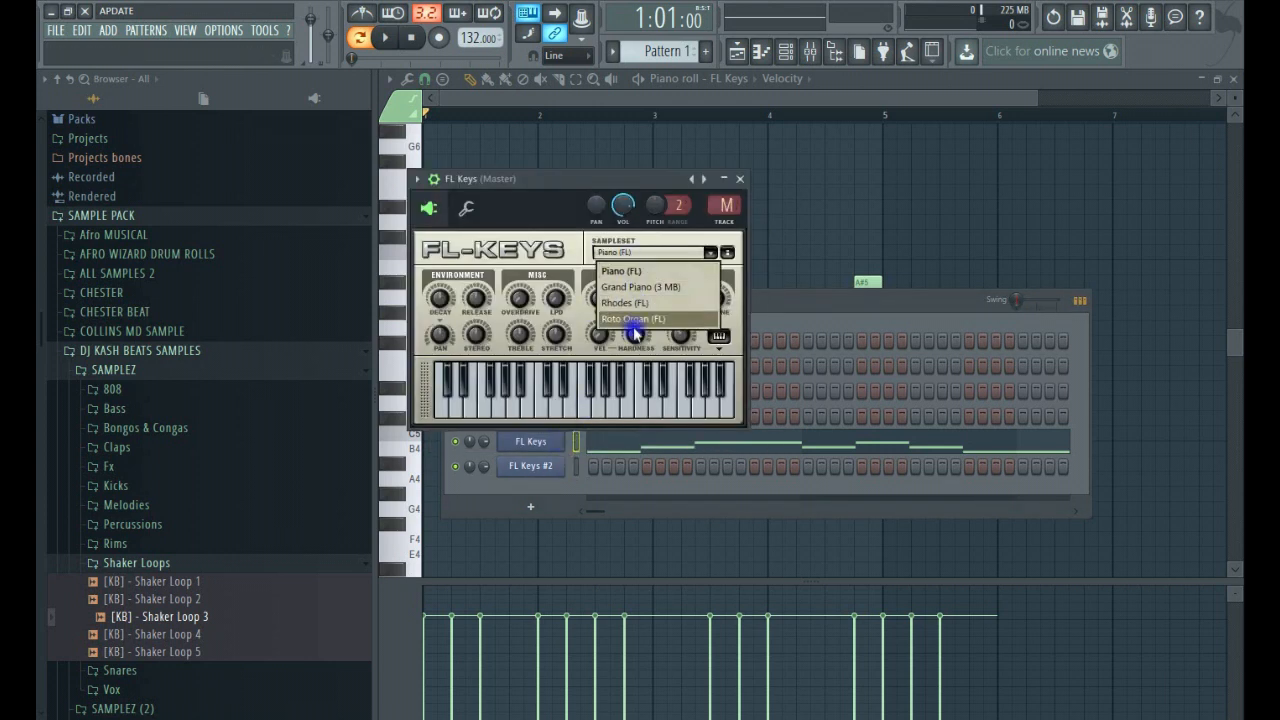
{"action": "left_click", "coordinate": [634, 318]}
{"action": "left_click", "coordinate": [740, 179]}
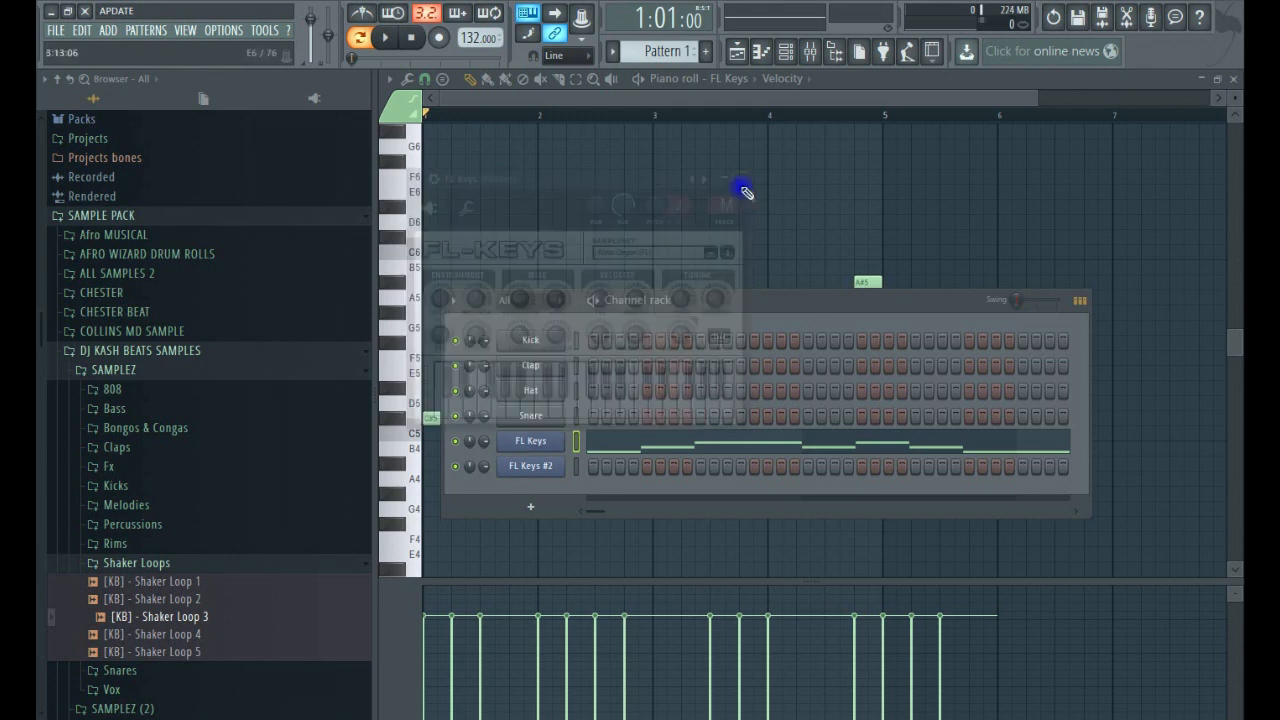
{"action": "key", "text": "space"}
Set the original FL Keys channel's sampleset to Rhodes (FL), play back the melody, and close the plugin window.
{"action": "key", "text": "space"}
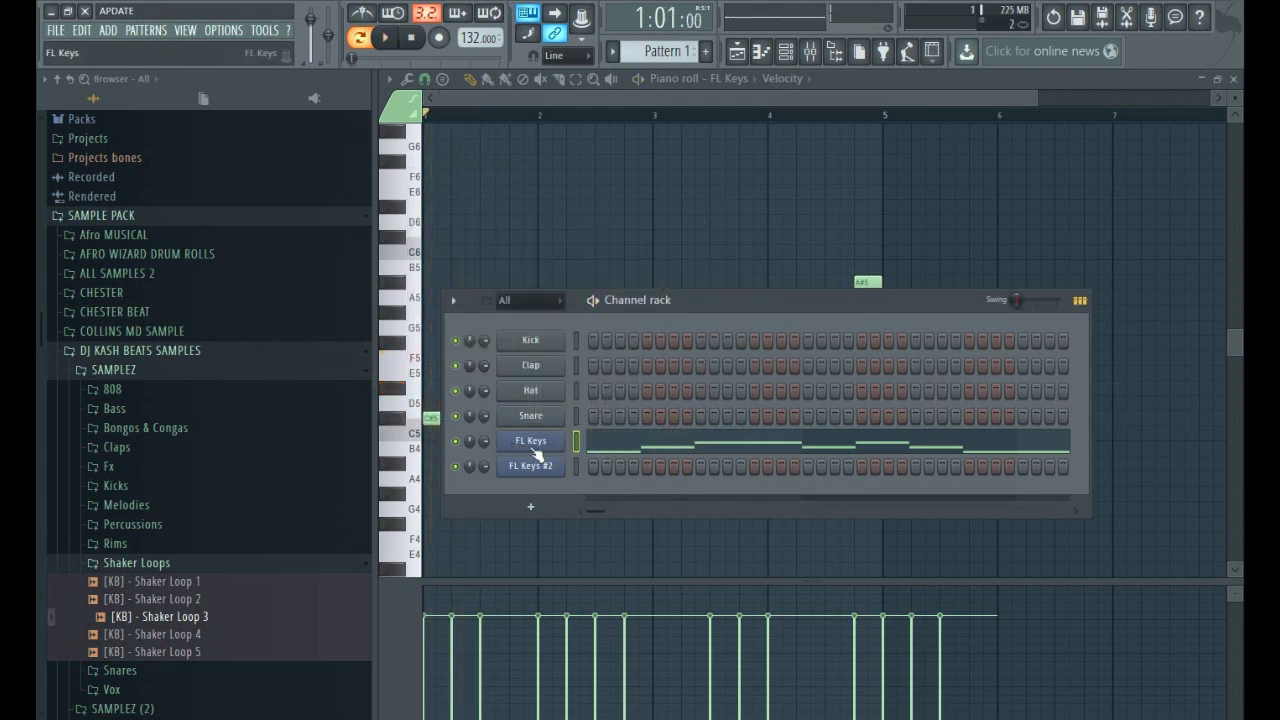
{"action": "left_click", "coordinate": [533, 447]}
{"action": "left_click", "coordinate": [623, 253]}
{"action": "left_click", "coordinate": [625, 310]}
Stop playback and draw a C#5, F5 and G#5 chord at the start of bar 1 in the FL Keys #2 piano roll.
{"action": "key", "text": "space"}
{"action": "left_click", "coordinate": [740, 179]}
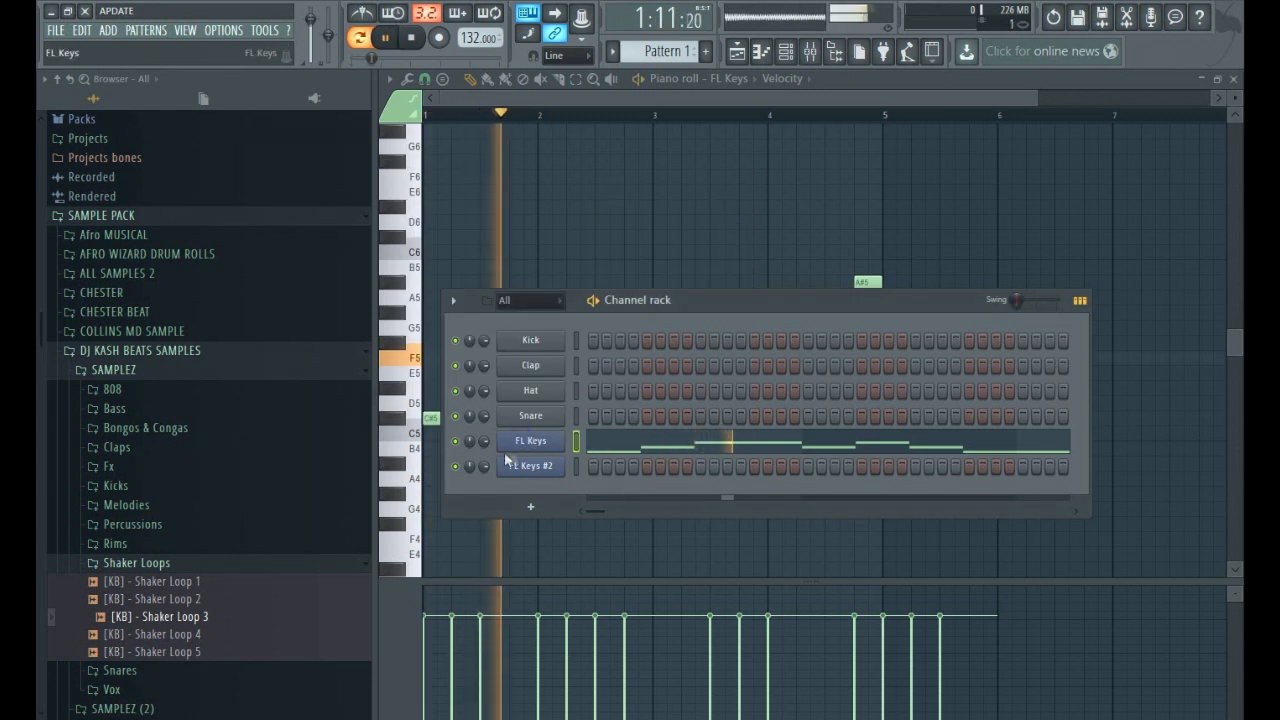
{"action": "key", "text": "space"}
{"action": "right_click", "coordinate": [515, 475]}
{"action": "left_click", "coordinate": [590, 462]}
{"action": "left_click", "coordinate": [451, 336]}
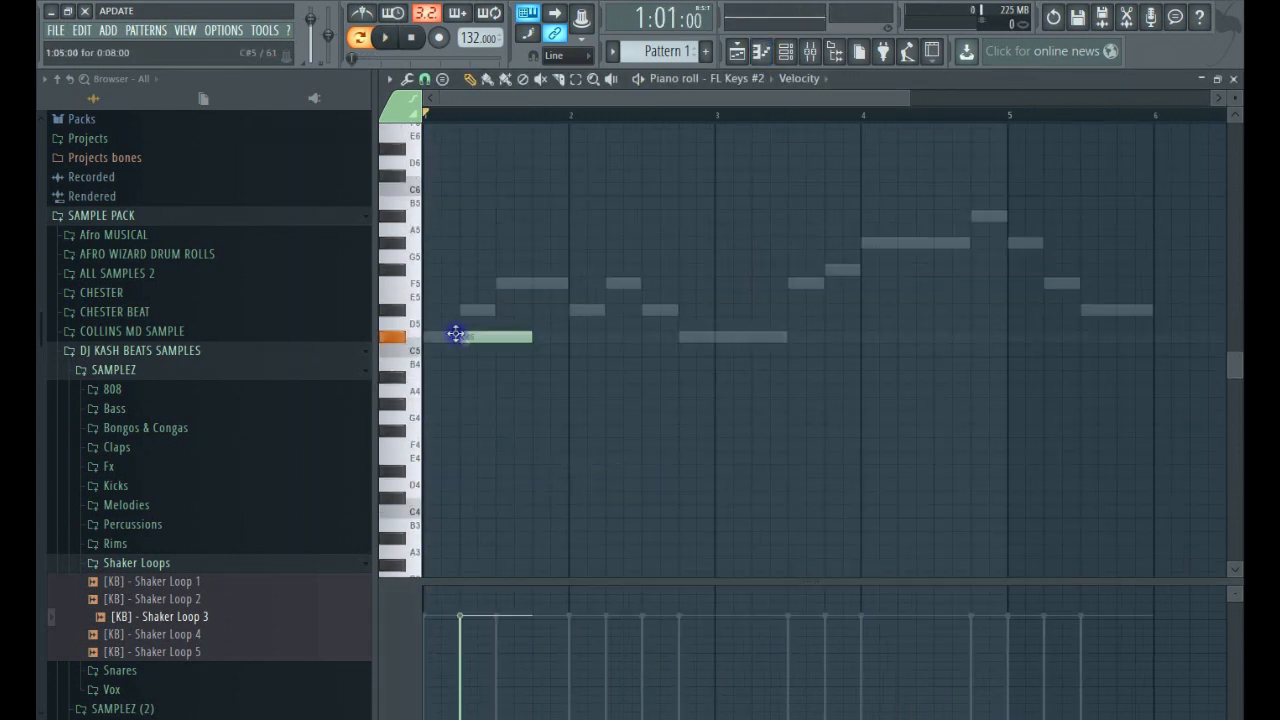
{"action": "key", "text": "Page_Up"}
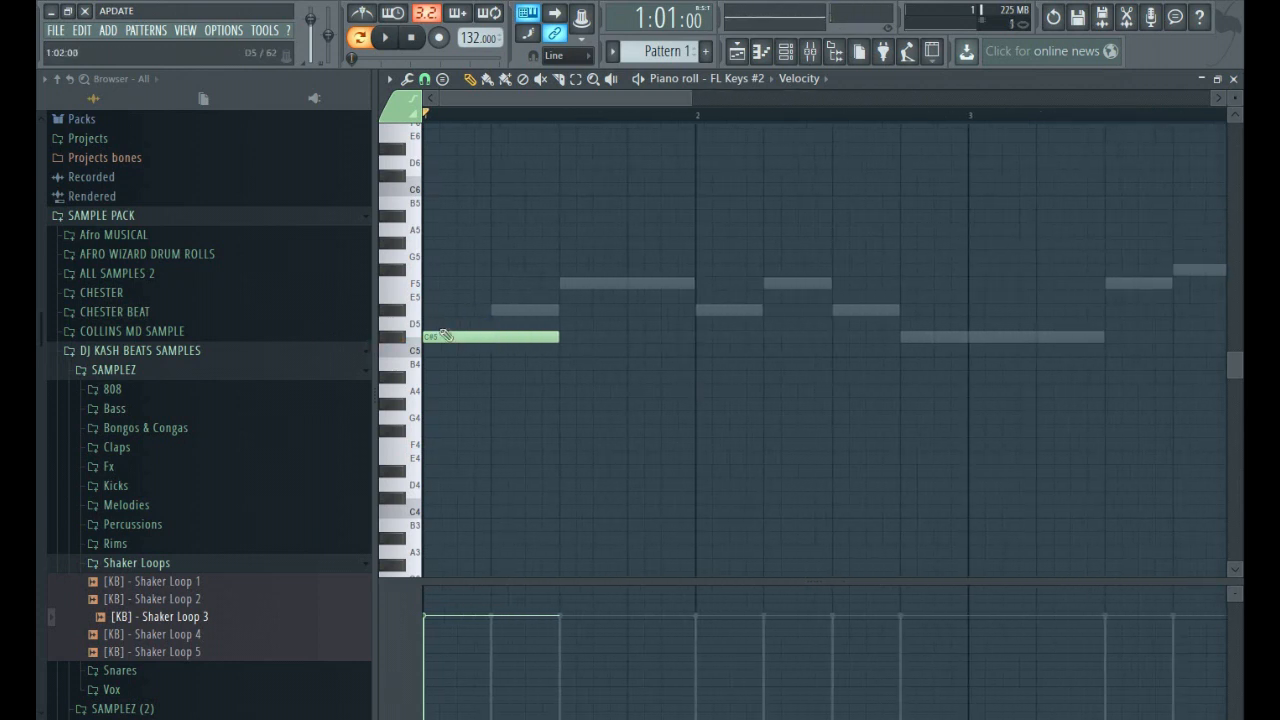
{"action": "left_click", "coordinate": [436, 297]}
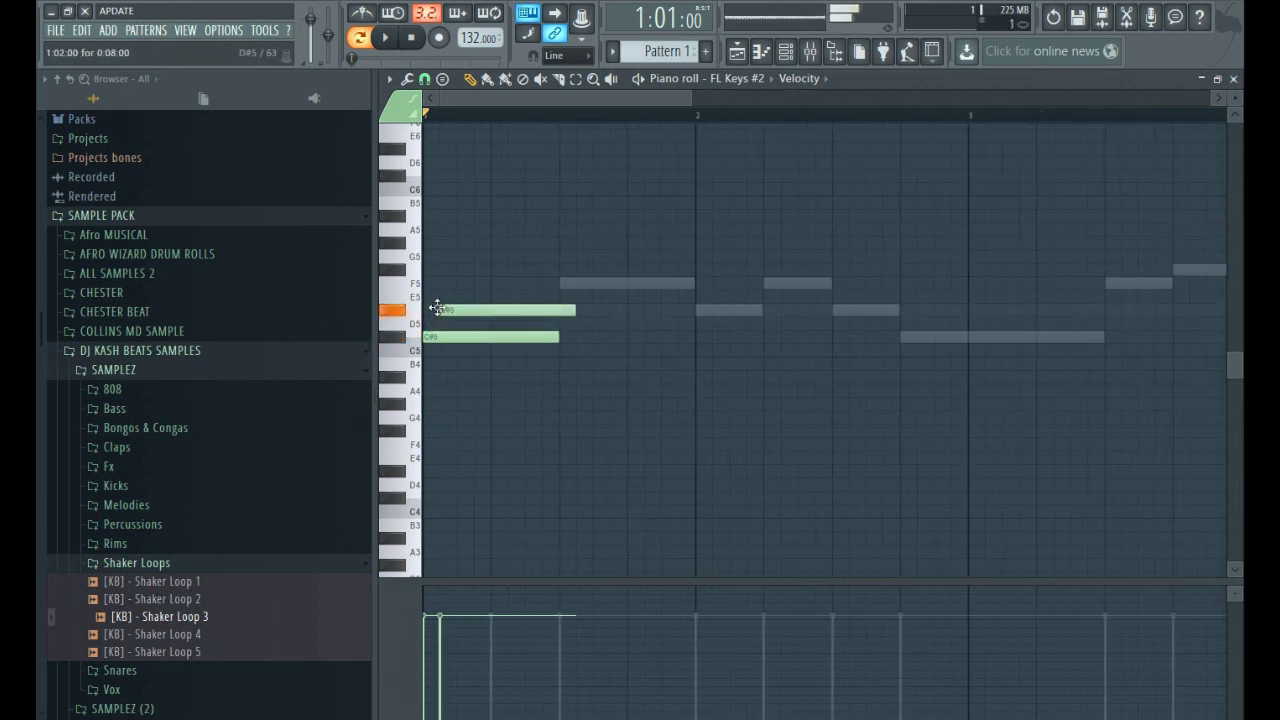
{"action": "left_click_drag", "start_coordinate": [436, 296], "coordinate": [423, 237]}
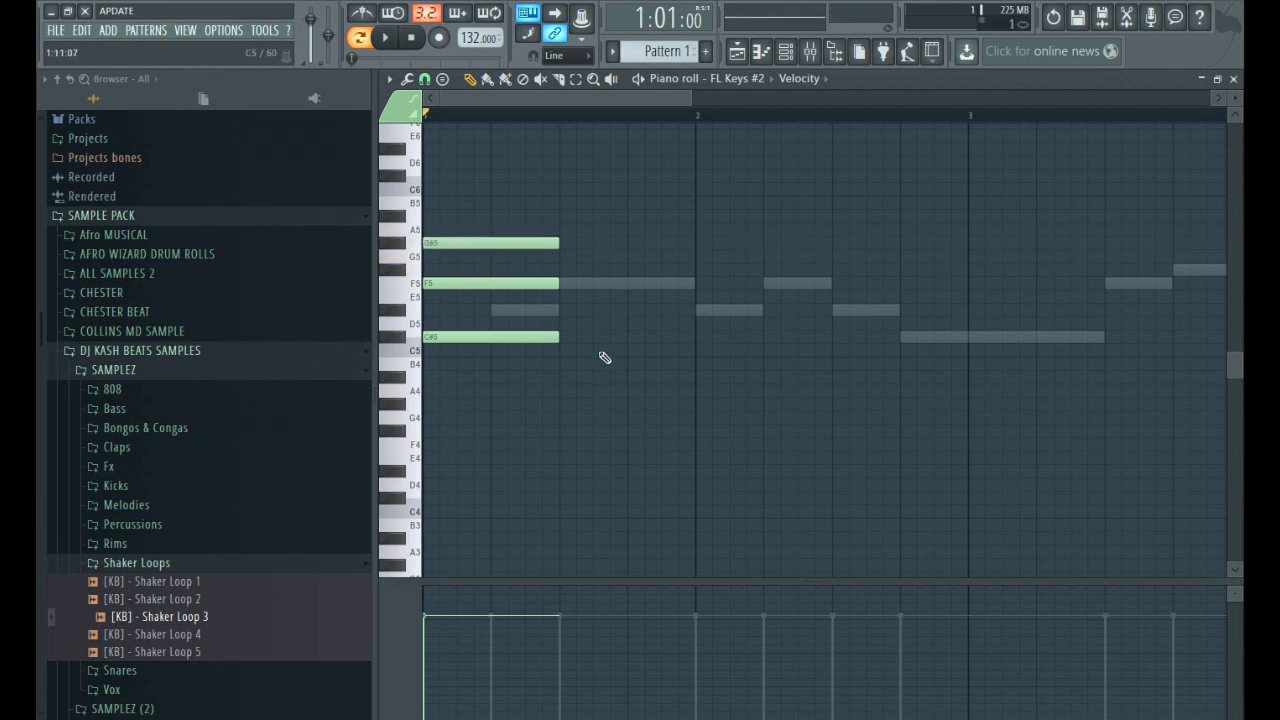
Lengthen all three notes of the C#5, F5 and G#5 chord to fill bar 1, and clear the selection.
{"action": "left_click", "coordinate": [573, 78]}
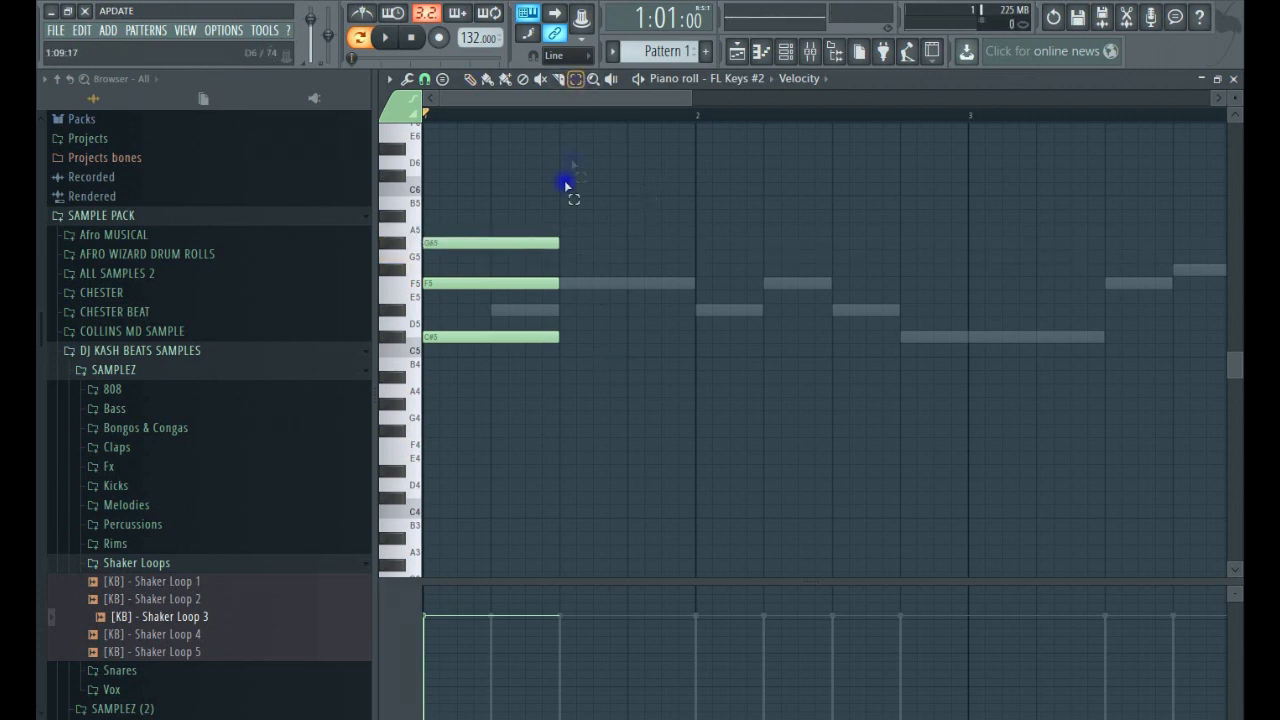
{"action": "key", "text": "ctrl+a"}
{"action": "left_click_drag", "start_coordinate": [557, 245], "coordinate": [683, 272]}
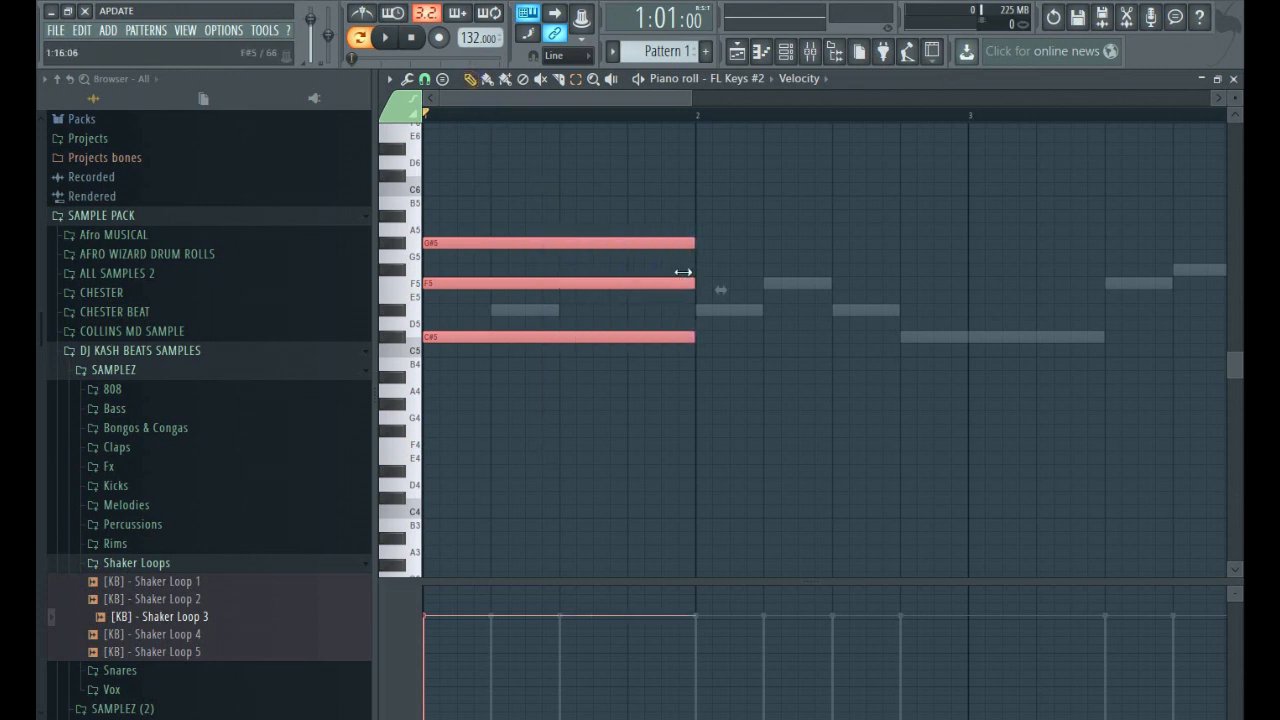
{"action": "left_click", "coordinate": [766, 389], "text": "ctrl"}
Select the three chord notes in bar 1 and play the chord back together with the melody.
{"action": "scroll", "coordinate": [737, 403], "scroll_direction": "down", "scroll_amount": 3}
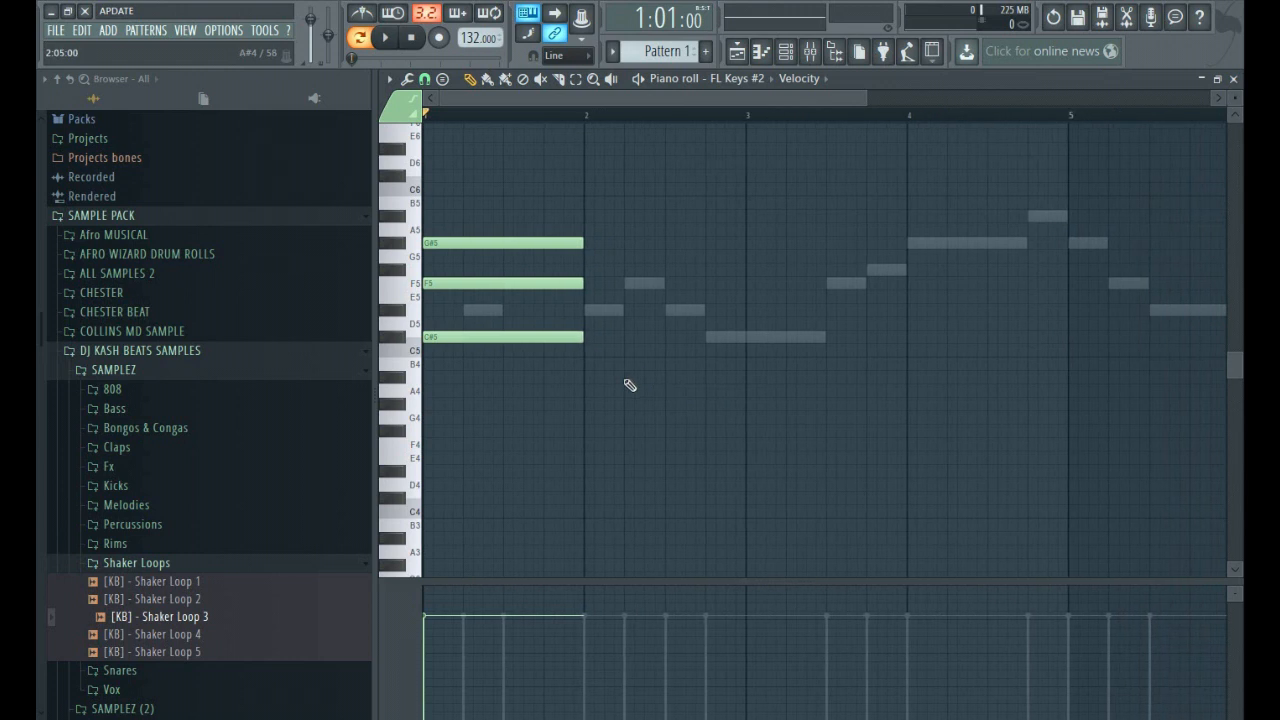
{"action": "left_click_drag", "start_coordinate": [513, 226], "coordinate": [536, 386]}
{"action": "left_click", "coordinate": [470, 79]}
{"action": "key", "text": "space"}
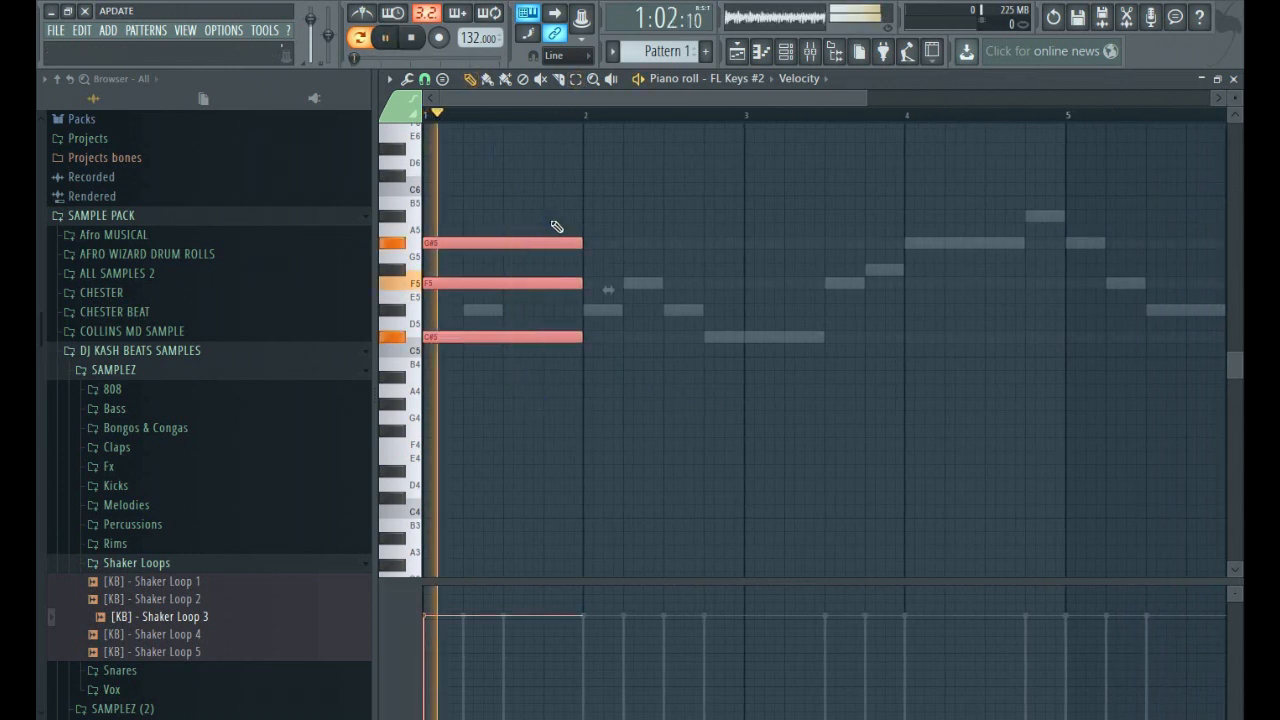
{"action": "key", "text": "space"}
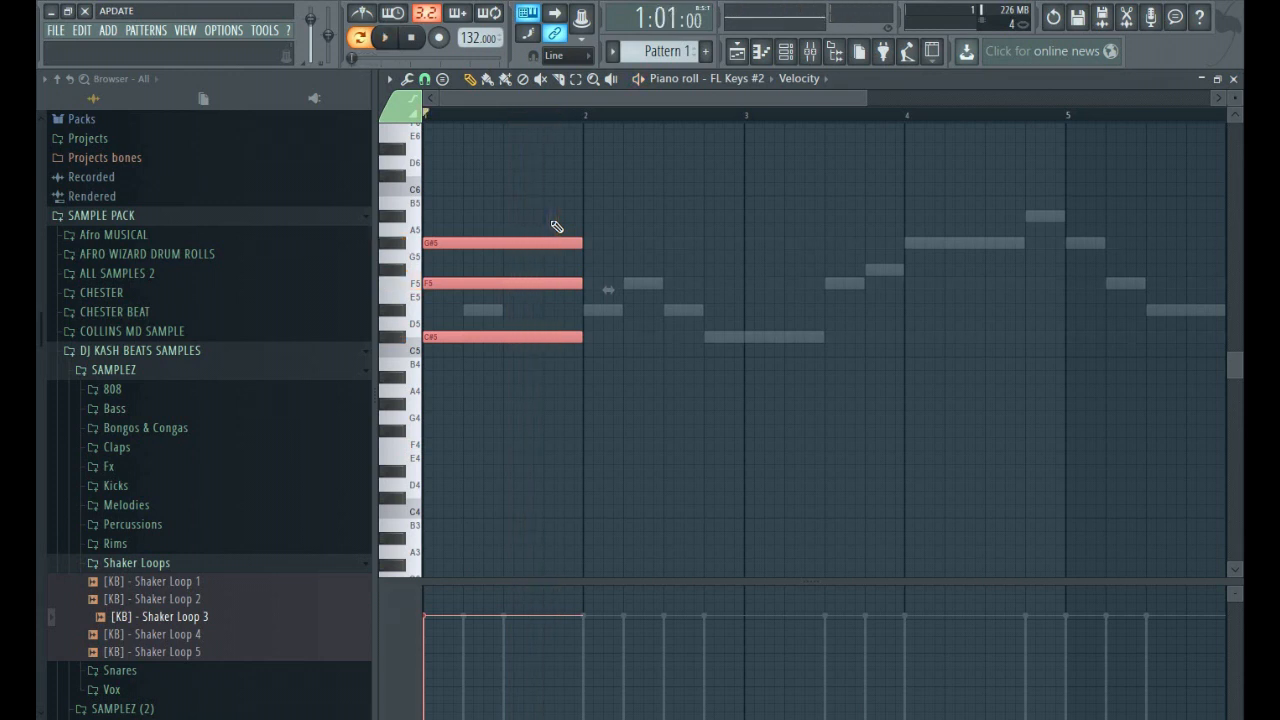
{"action": "key", "text": "space"}
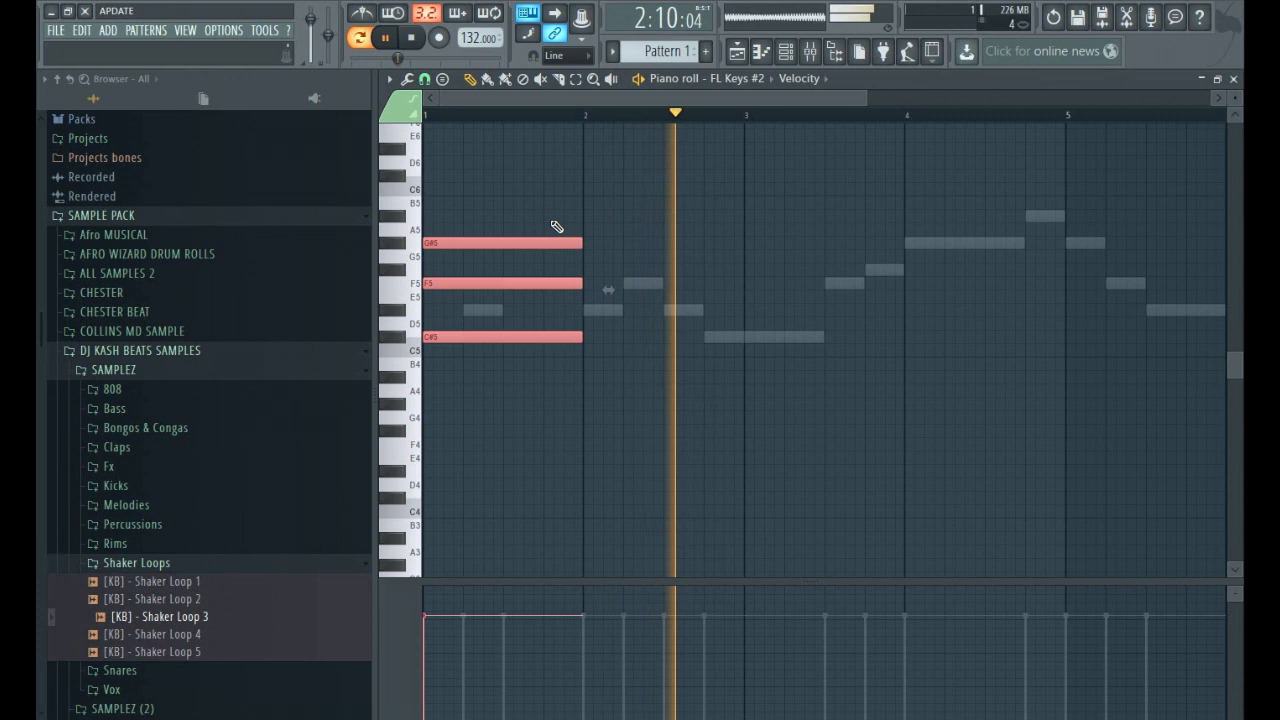
{"action": "key", "text": "space"}
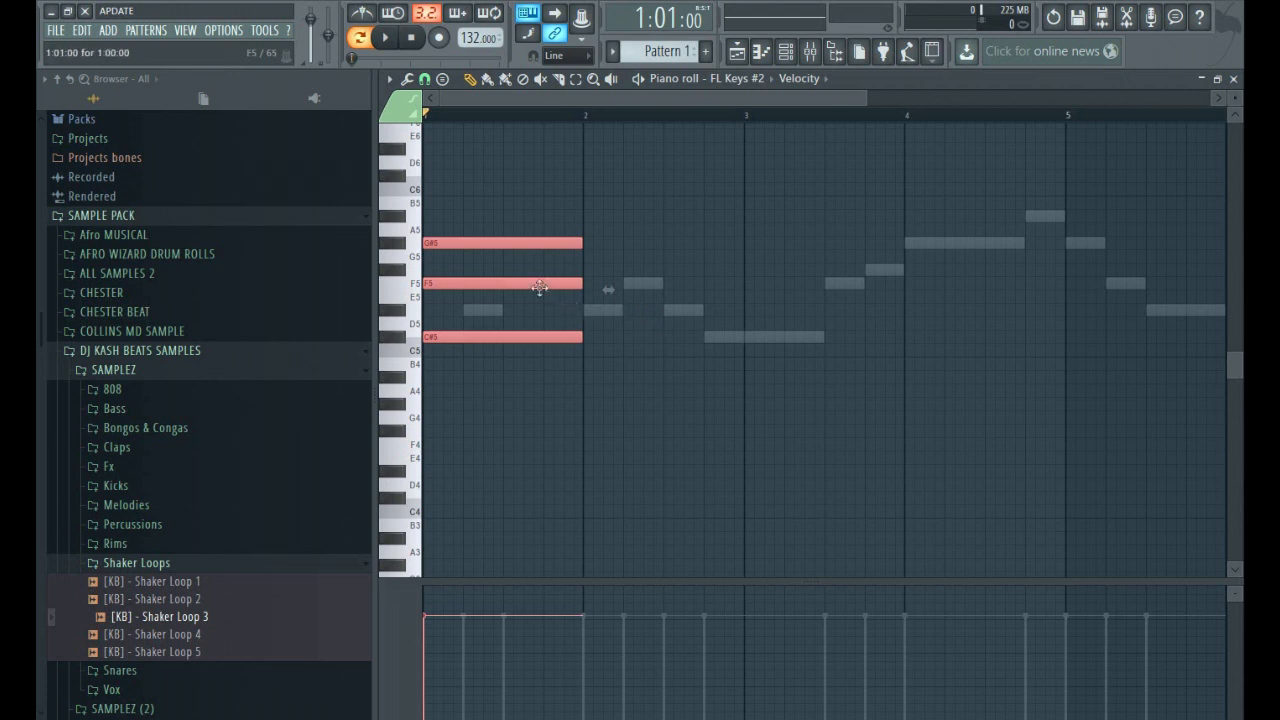
Copy the bar 1 chord into bar 2, transposed to F#5, A#5 and C#6, and play it back.
{"action": "left_click_drag", "start_coordinate": [519, 283], "coordinate": [680, 215]}
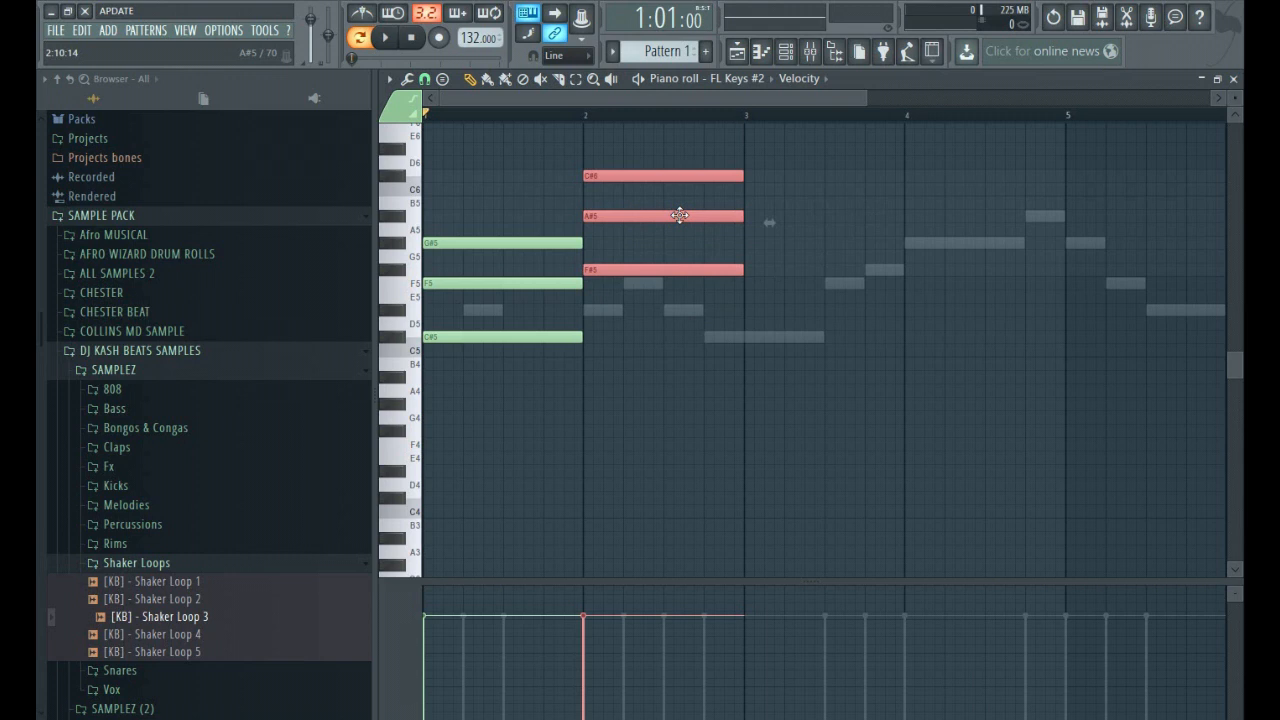
{"action": "key", "text": "space"}
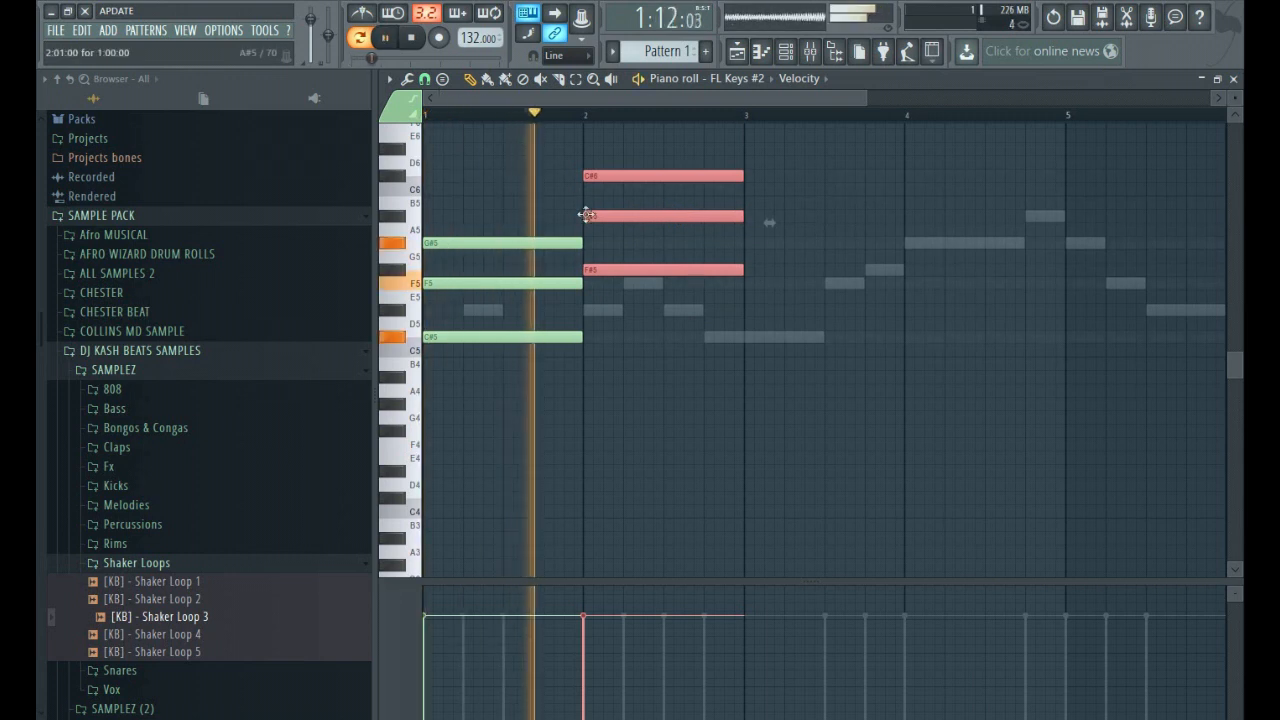
{"action": "key", "text": "space"}
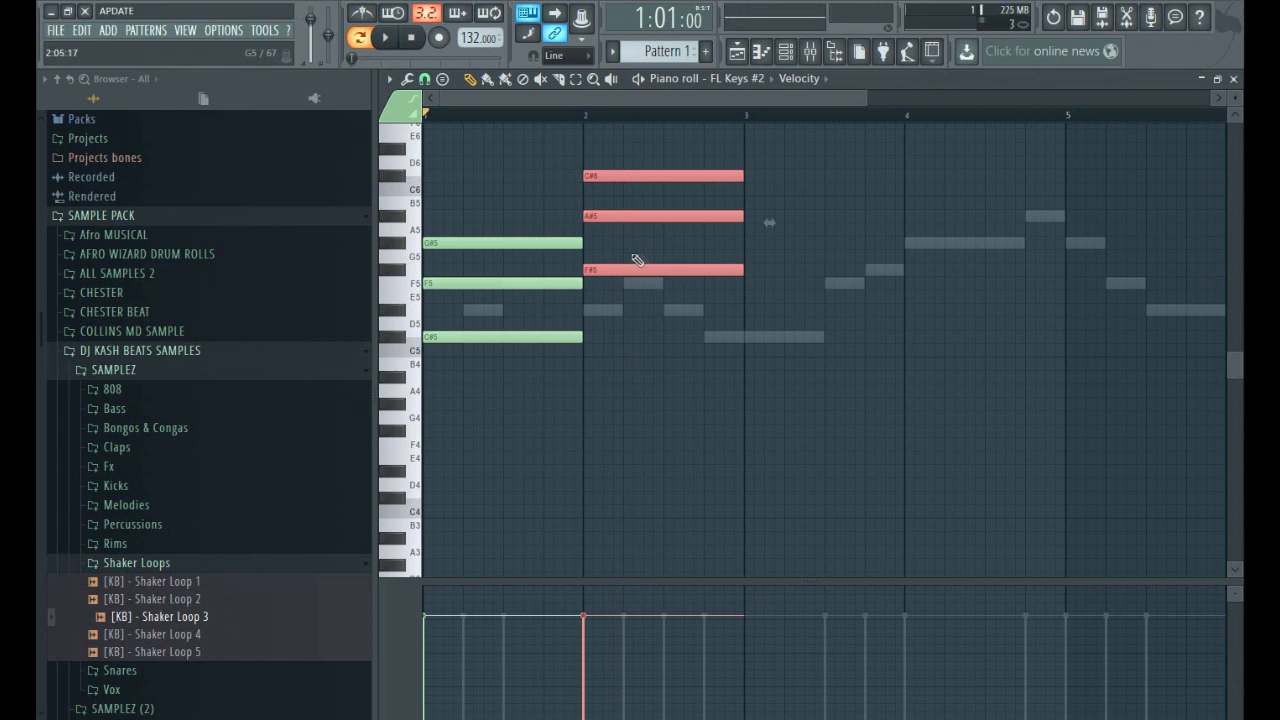
Raise the bar 2 chord to G#5, C6 and D#6, and play back both chords.
{"action": "left_click_drag", "start_coordinate": [625, 270], "coordinate": [626, 242]}
{"action": "key", "text": "space"}
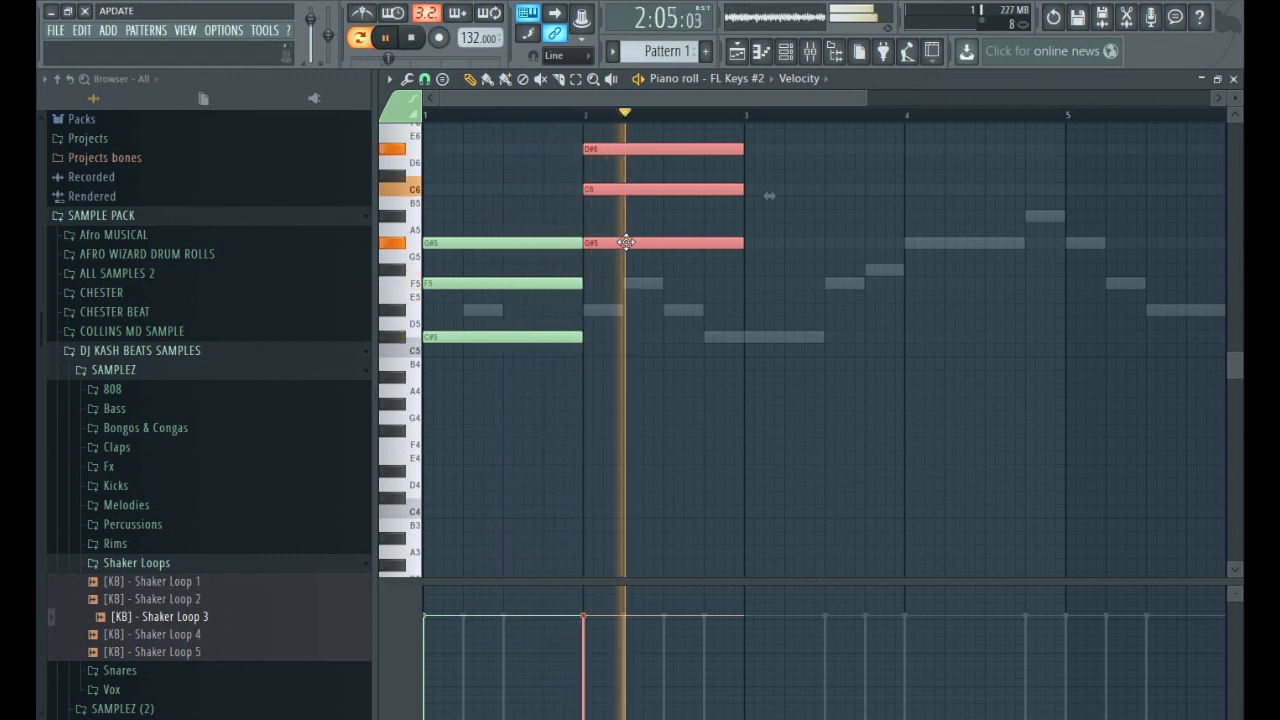
{"action": "key", "text": "space"}
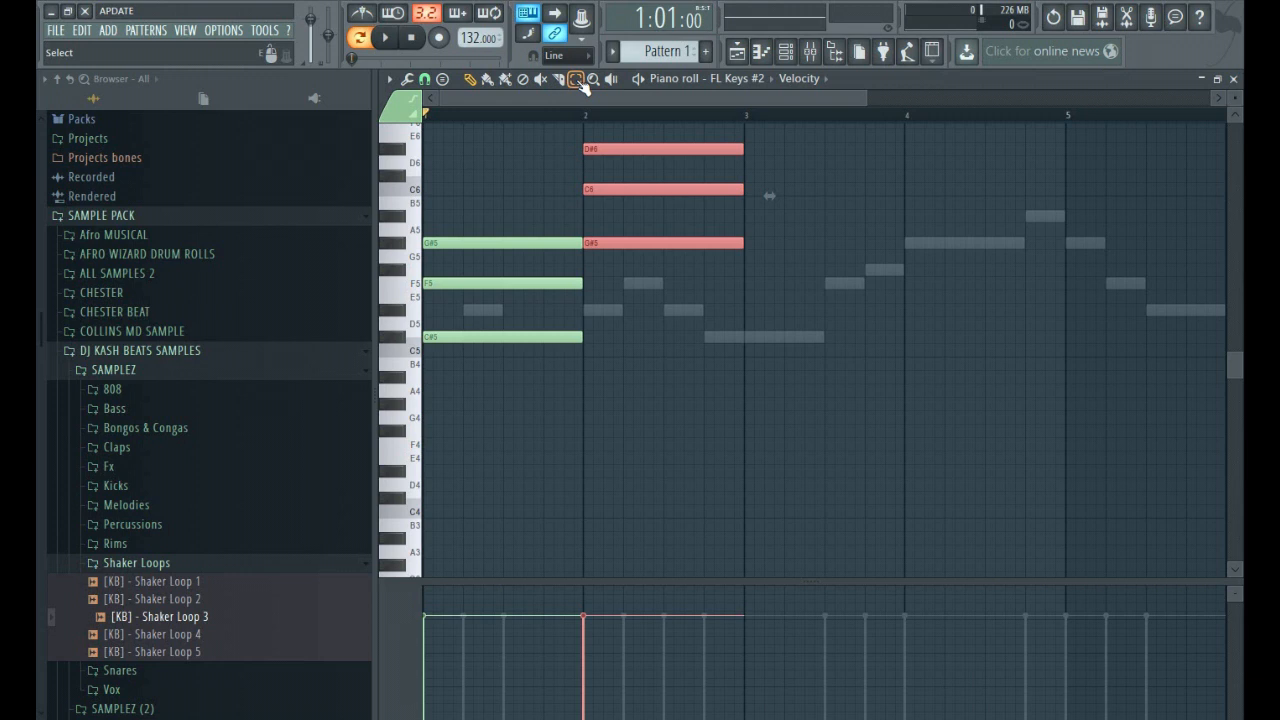
{"action": "left_click", "coordinate": [470, 80]}
{"action": "left_click", "coordinate": [588, 310]}
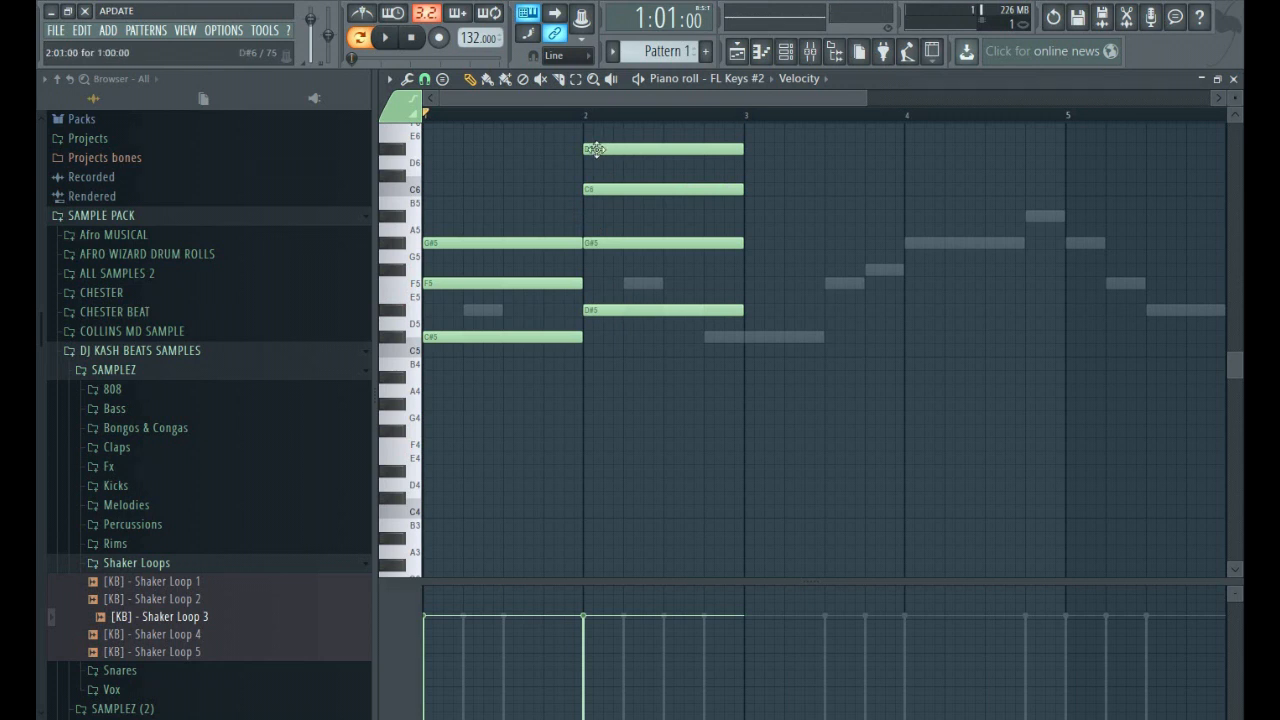
{"action": "right_click", "coordinate": [603, 312]}
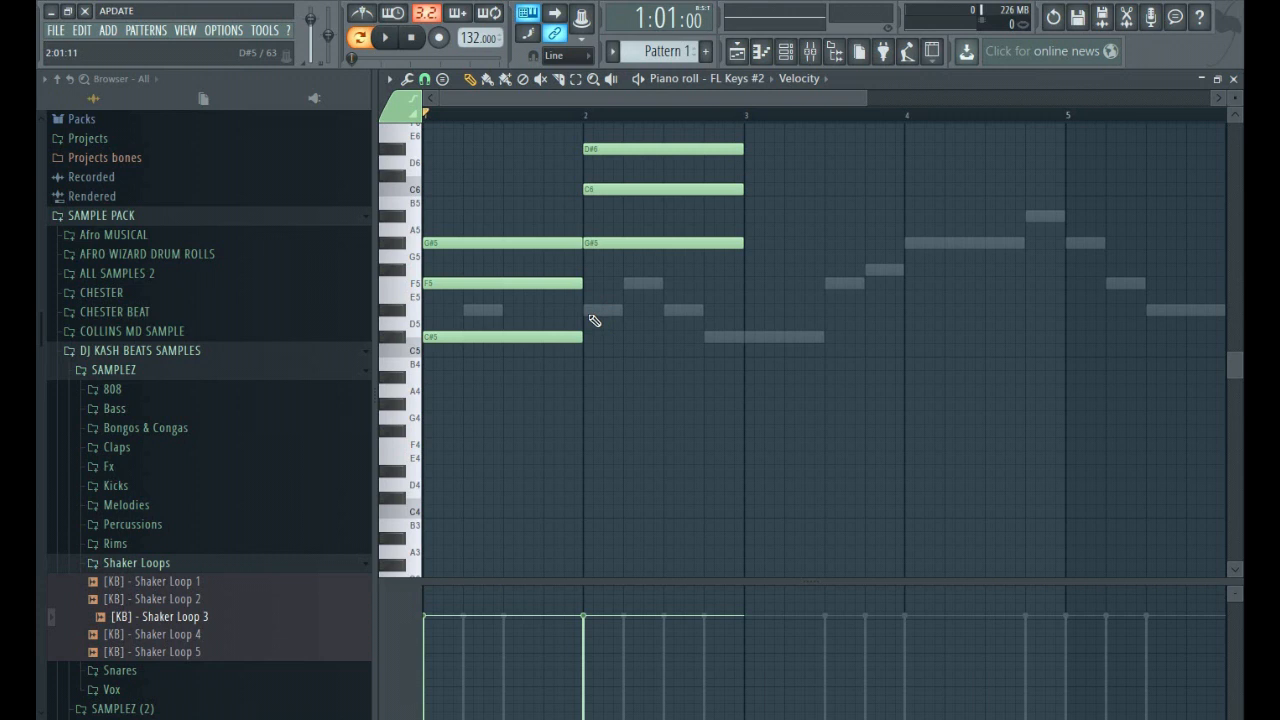
Lower the D#6 note of the bar 2 chord by an octave to D#5 and play back the chords.
{"action": "left_click", "coordinate": [575, 78]}
{"action": "left_click", "coordinate": [666, 149]}
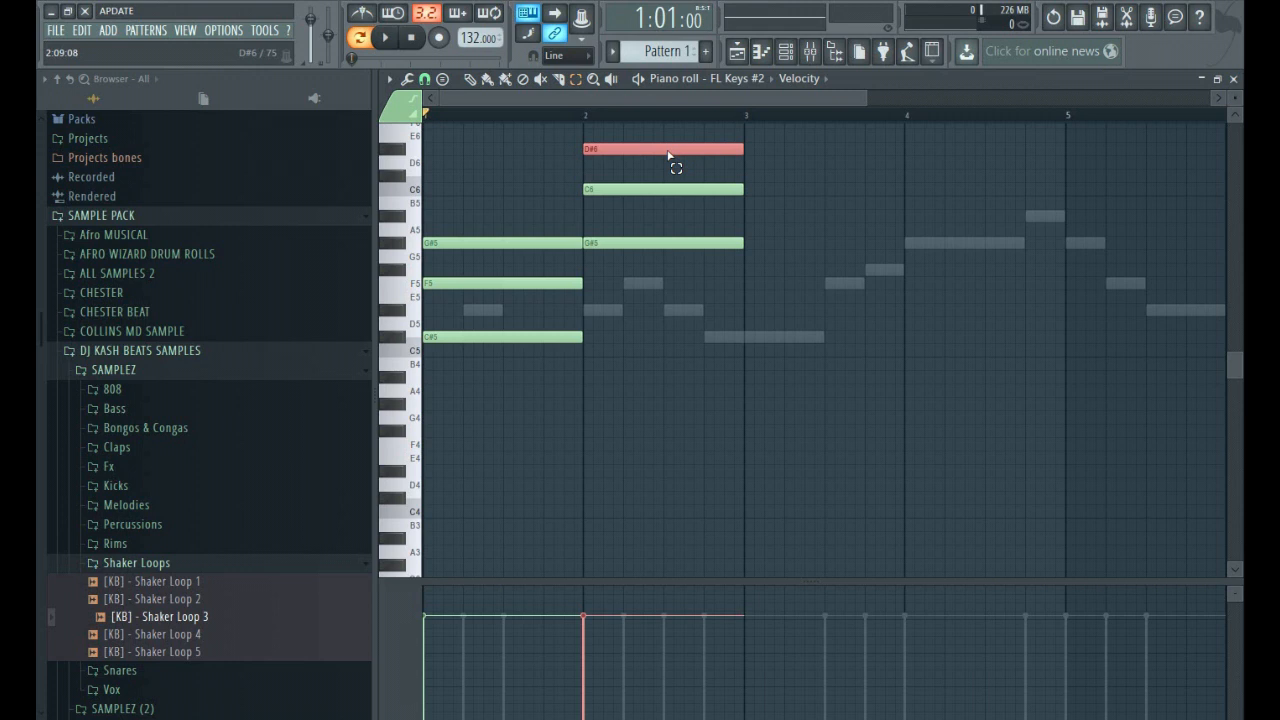
{"action": "key", "text": "ctrl+Down"}
{"action": "scroll", "coordinate": [669, 157], "scroll_direction": "up", "scroll_amount": 1}
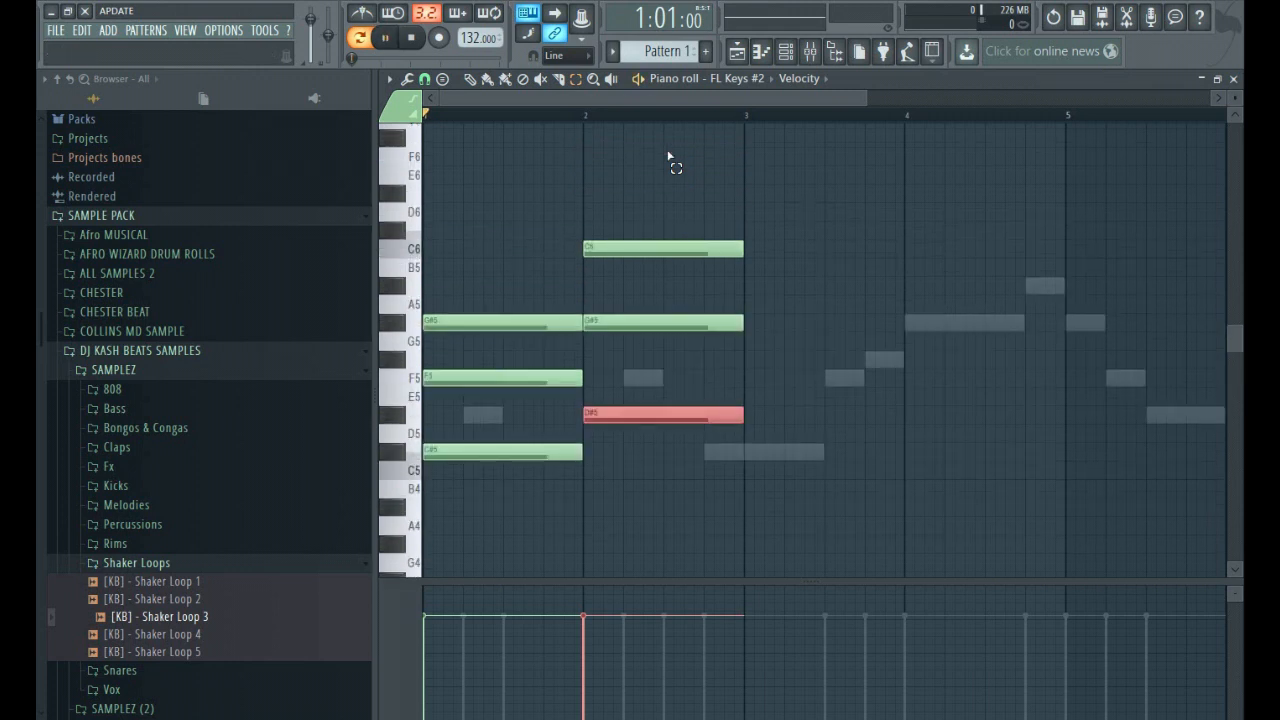
{"action": "key", "text": "space"}
{"action": "left_click", "coordinate": [826, 277]}
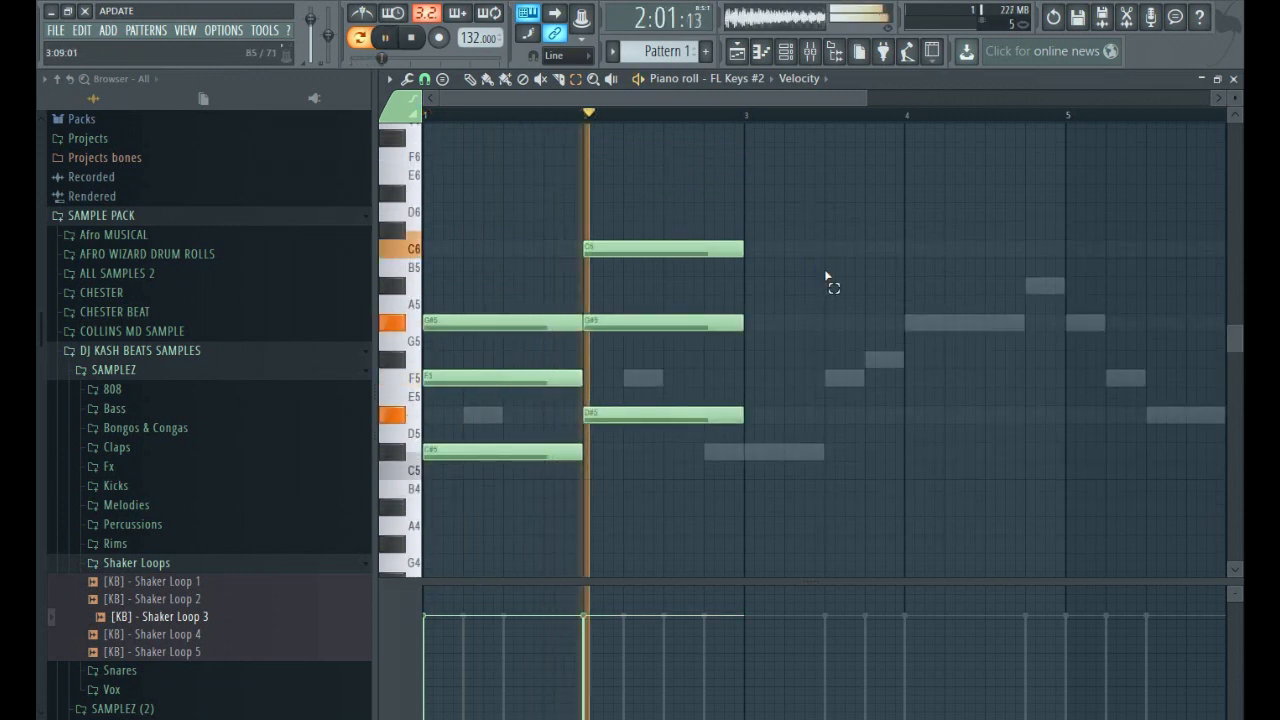
{"action": "key", "text": "space"}
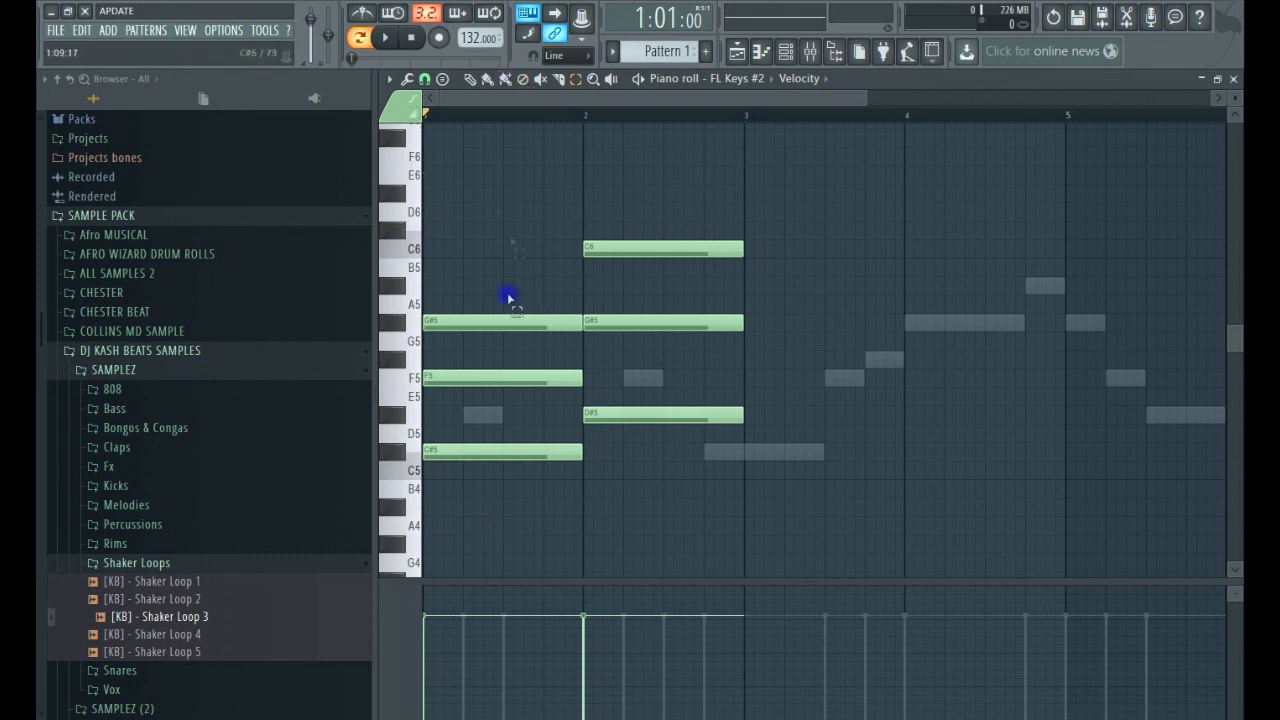
Copy the bar 1 chord into bar 3 at the same pitches, play it back, and shorten the copy to three beats.
{"action": "left_click_drag", "start_coordinate": [508, 297], "coordinate": [555, 565]}
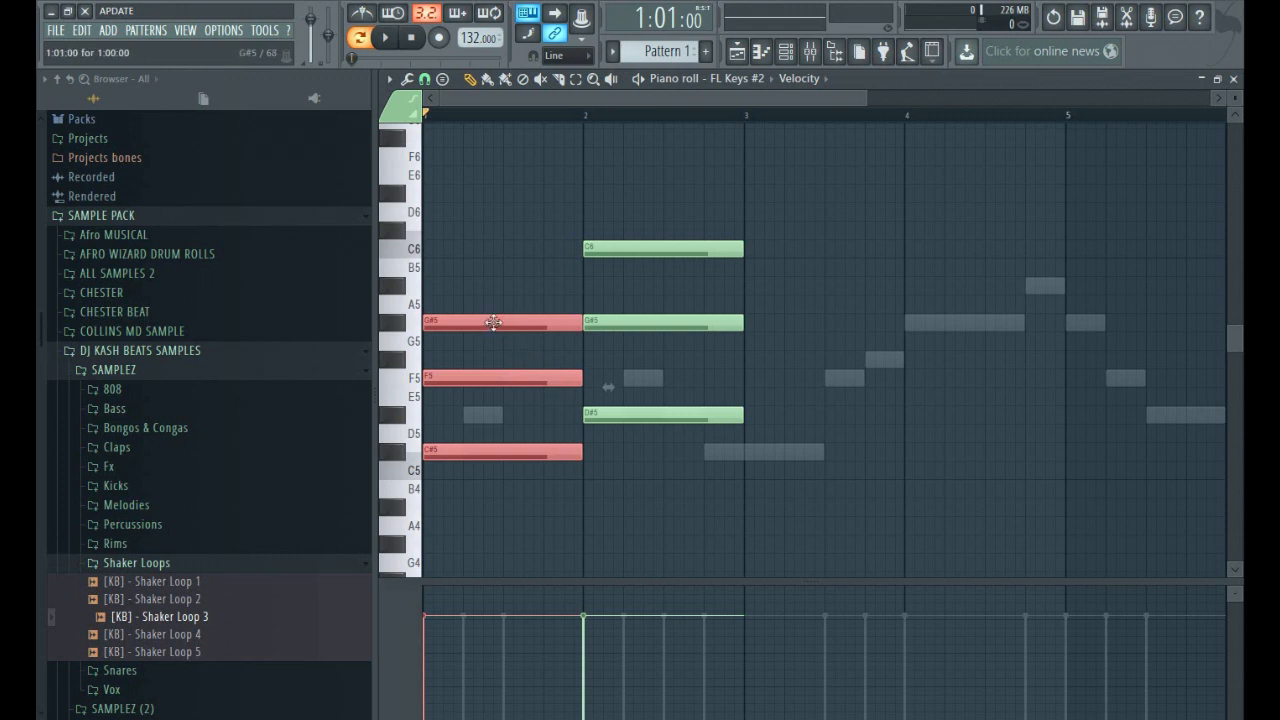
{"action": "left_click_drag", "start_coordinate": [480, 322], "coordinate": [800, 327]}
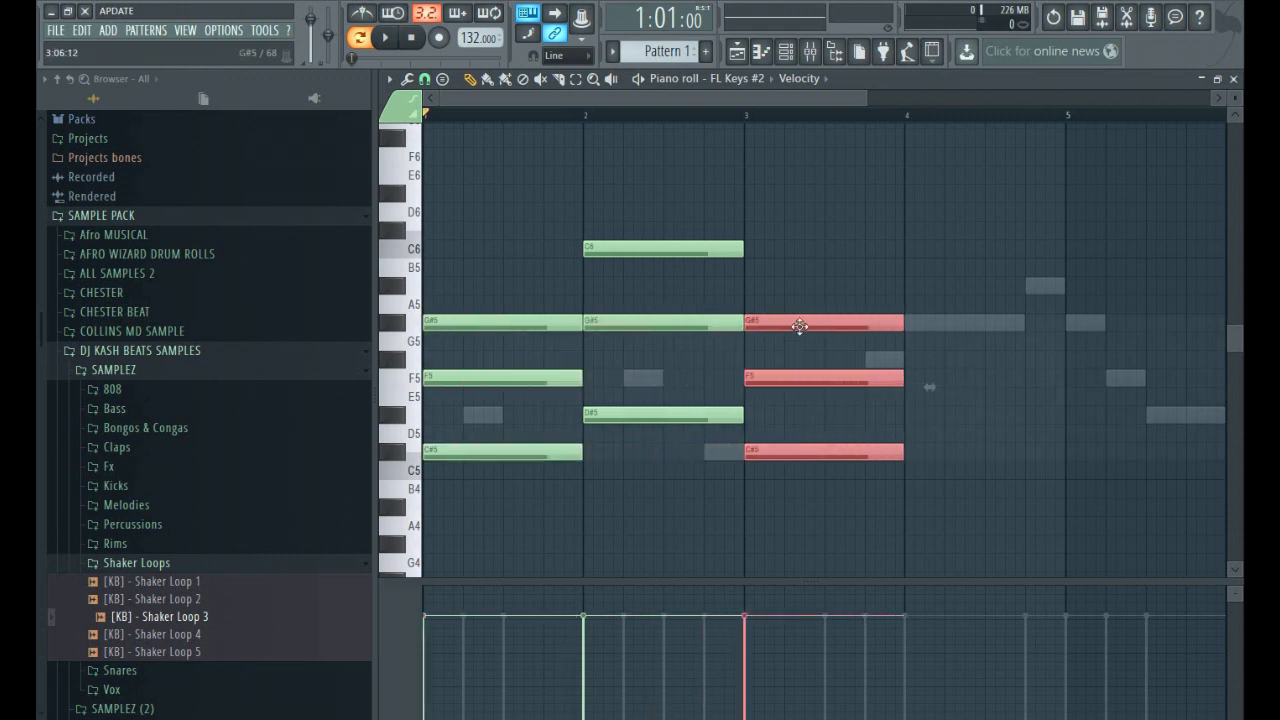
{"action": "key", "text": "space"}
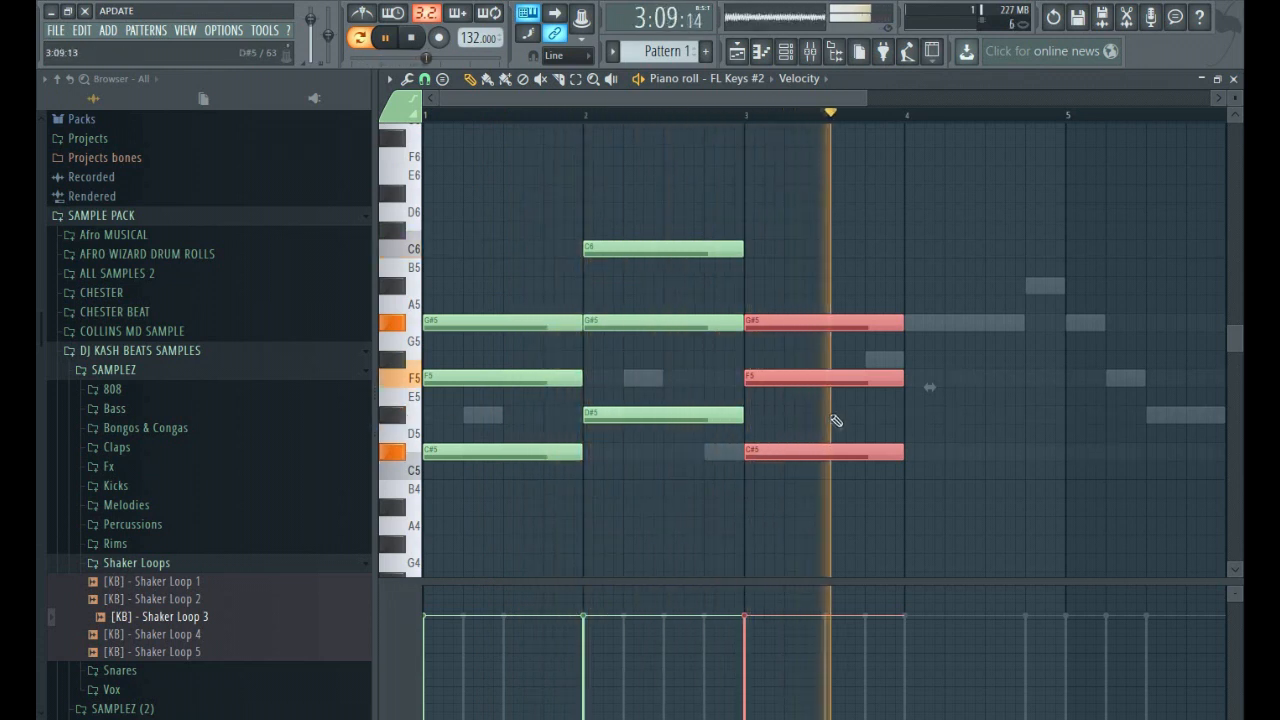
{"action": "key", "text": "space"}
{"action": "left_click_drag", "start_coordinate": [902, 378], "coordinate": [864, 392]}
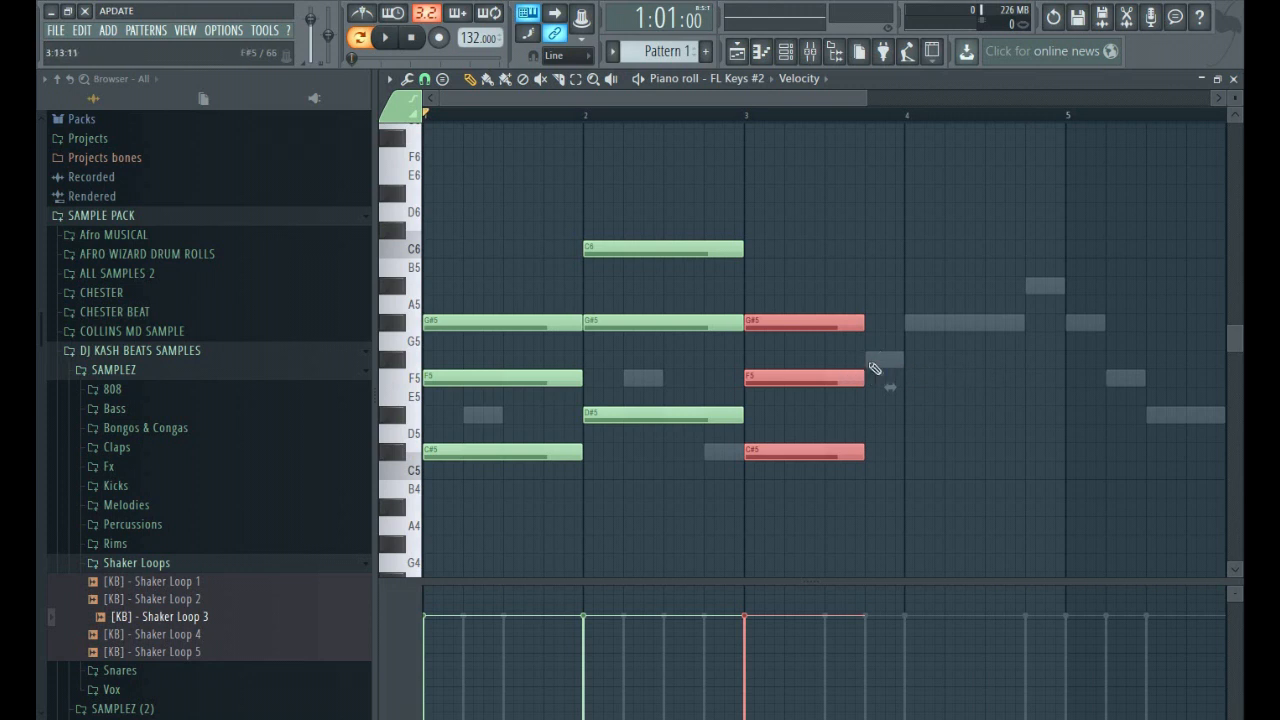
{"action": "left_click", "coordinate": [584, 360]}
{"action": "left_click_drag", "start_coordinate": [621, 360], "coordinate": [608, 360]}
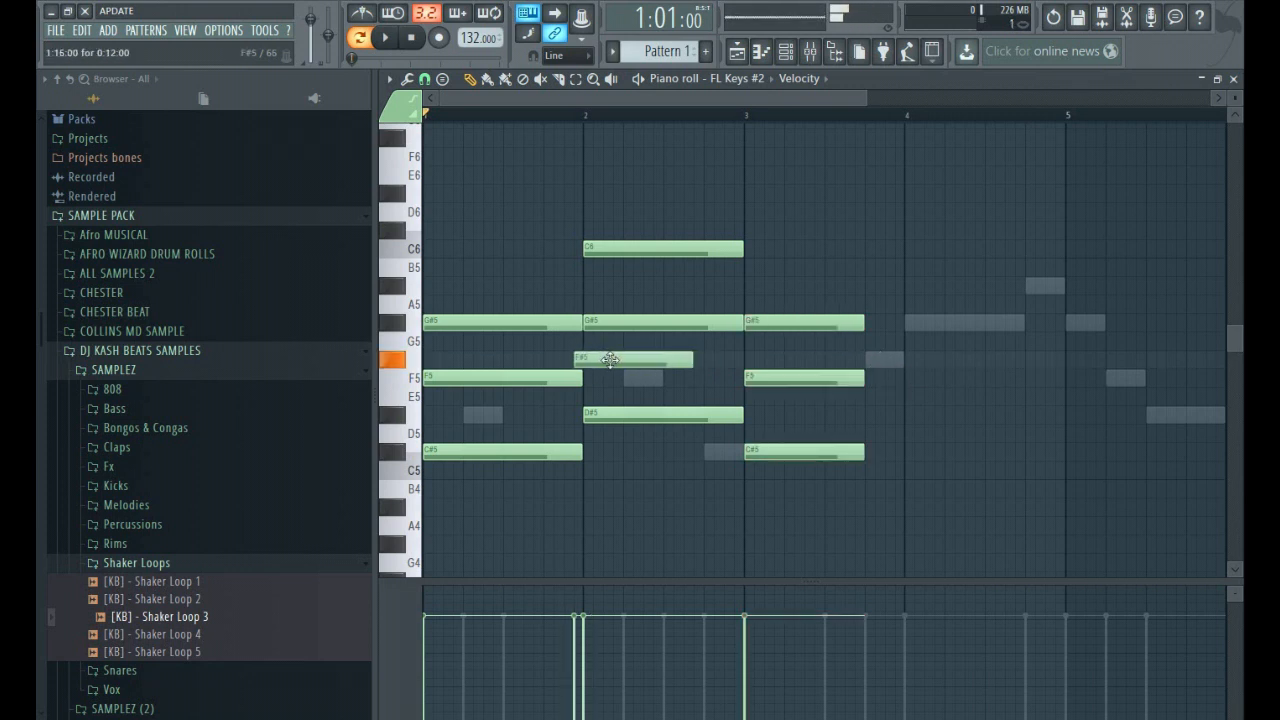
{"action": "right_click", "coordinate": [600, 367]}
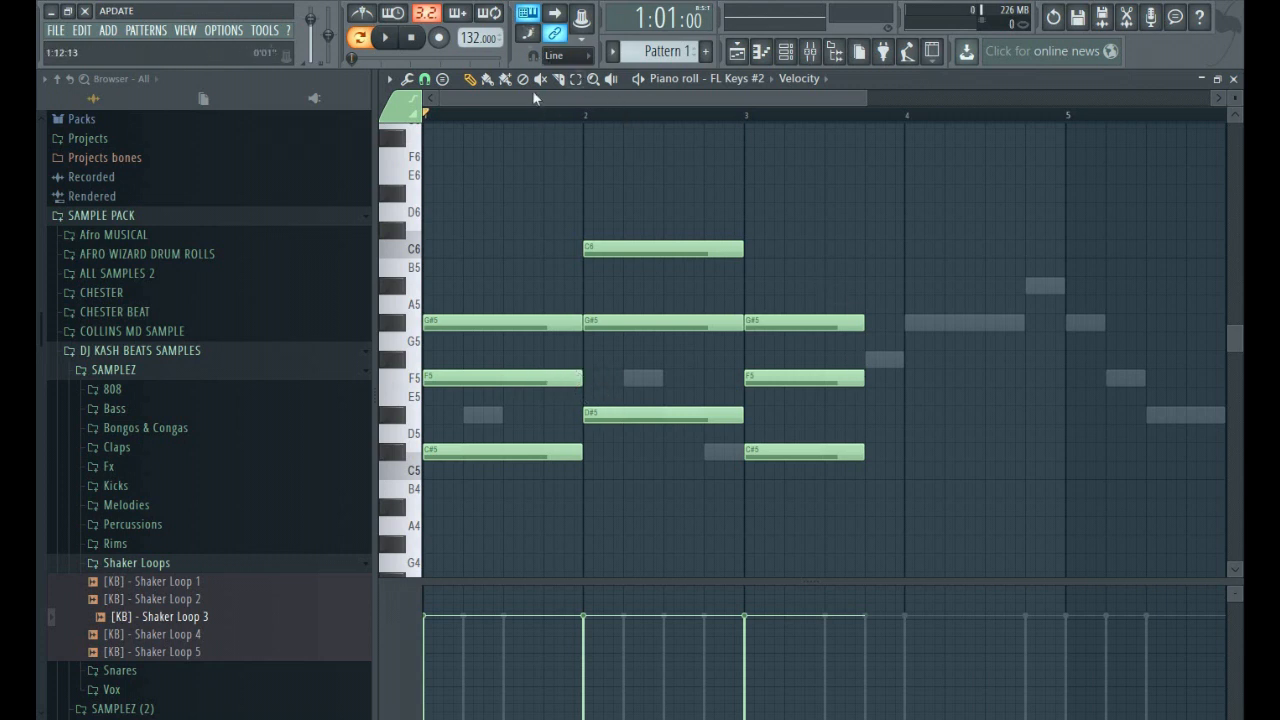
Copy the bar 3 chord to that bar's last beat as a one-beat F#5, A#5 and C#6 chord.
{"action": "left_click_drag", "start_coordinate": [737, 200], "coordinate": [837, 586]}
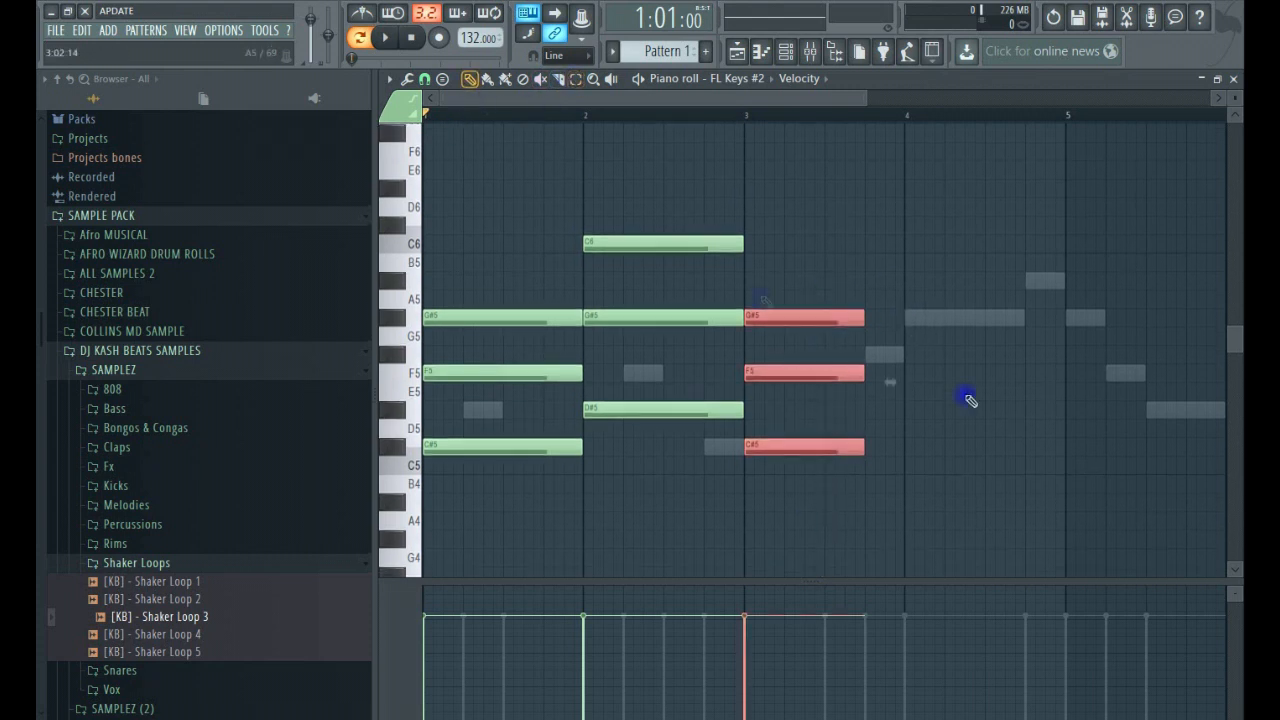
{"action": "left_click_drag", "start_coordinate": [866, 374], "coordinate": [901, 300]}
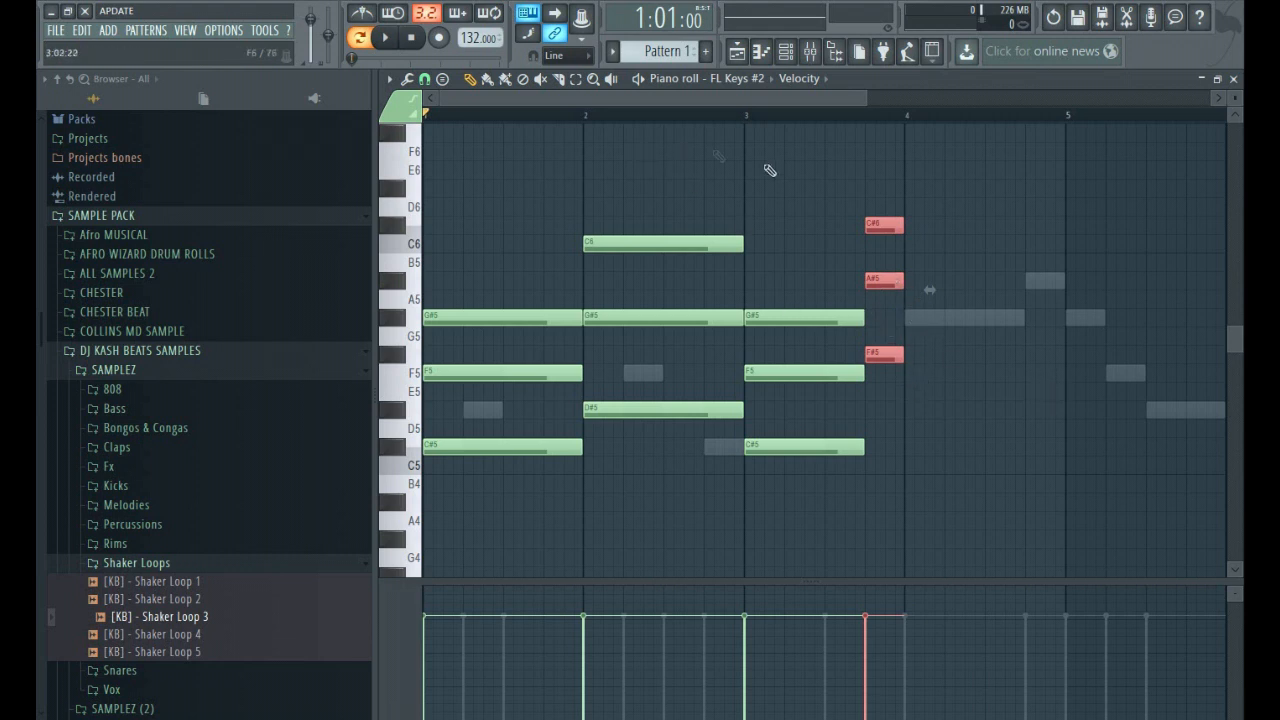
Copy the bar 2 chord into bar 4, transposed to D5, G5 and B5, and play back the progression.
{"action": "left_click", "coordinate": [576, 79]}
{"action": "left_click_drag", "start_coordinate": [791, 273], "coordinate": [817, 540]}
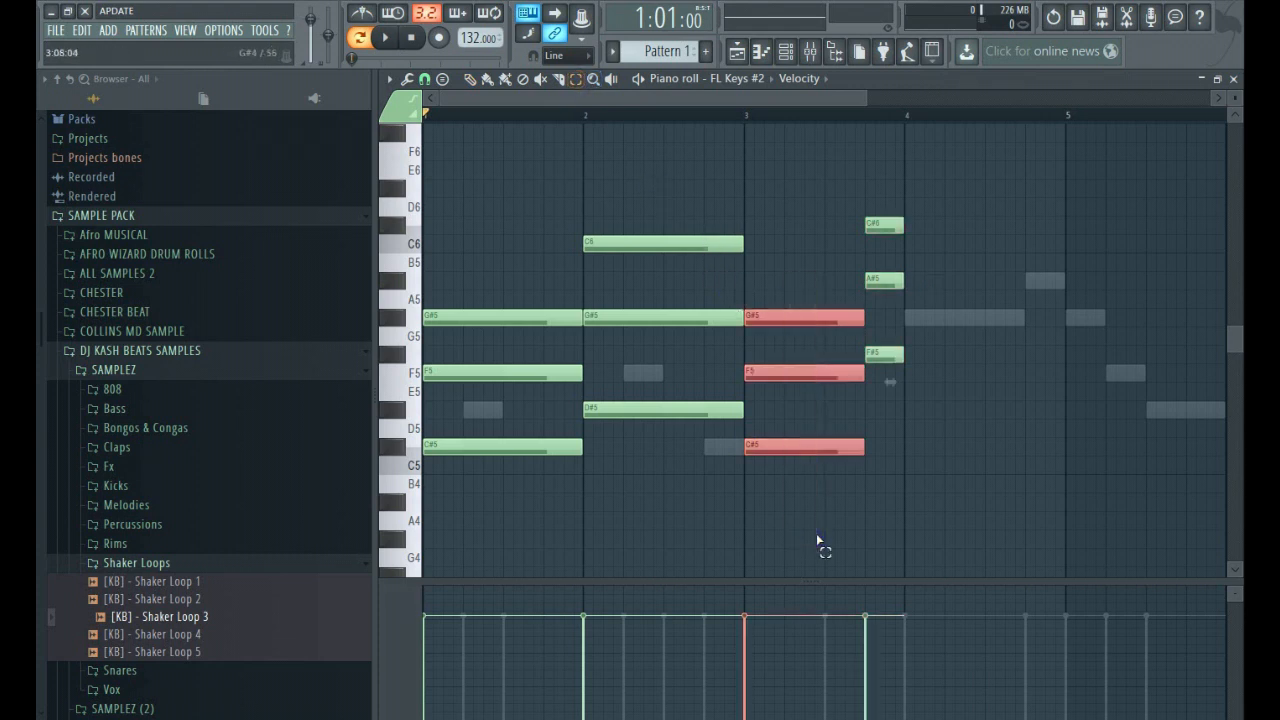
{"action": "left_click_drag", "start_coordinate": [660, 215], "coordinate": [687, 485]}
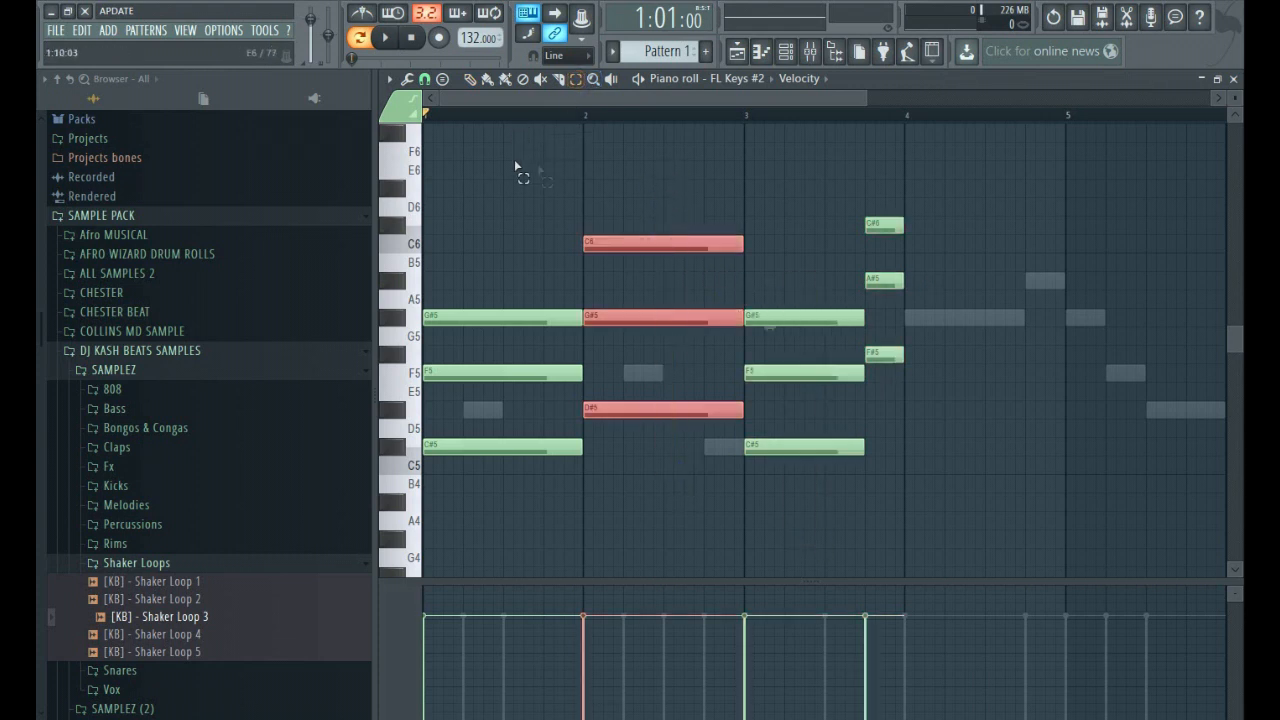
{"action": "left_click", "coordinate": [474, 79]}
{"action": "left_click_drag", "start_coordinate": [657, 314], "coordinate": [990, 353]}
{"action": "key", "text": "space"}
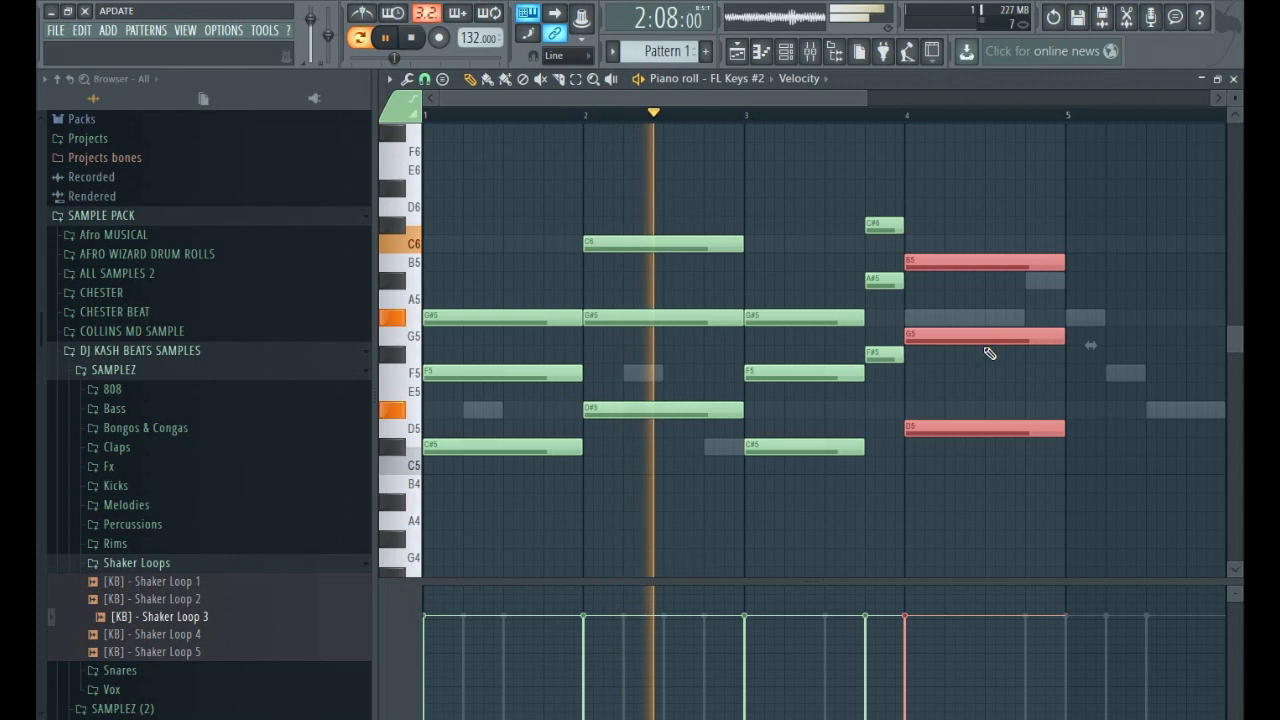
{"action": "key", "text": "space"}
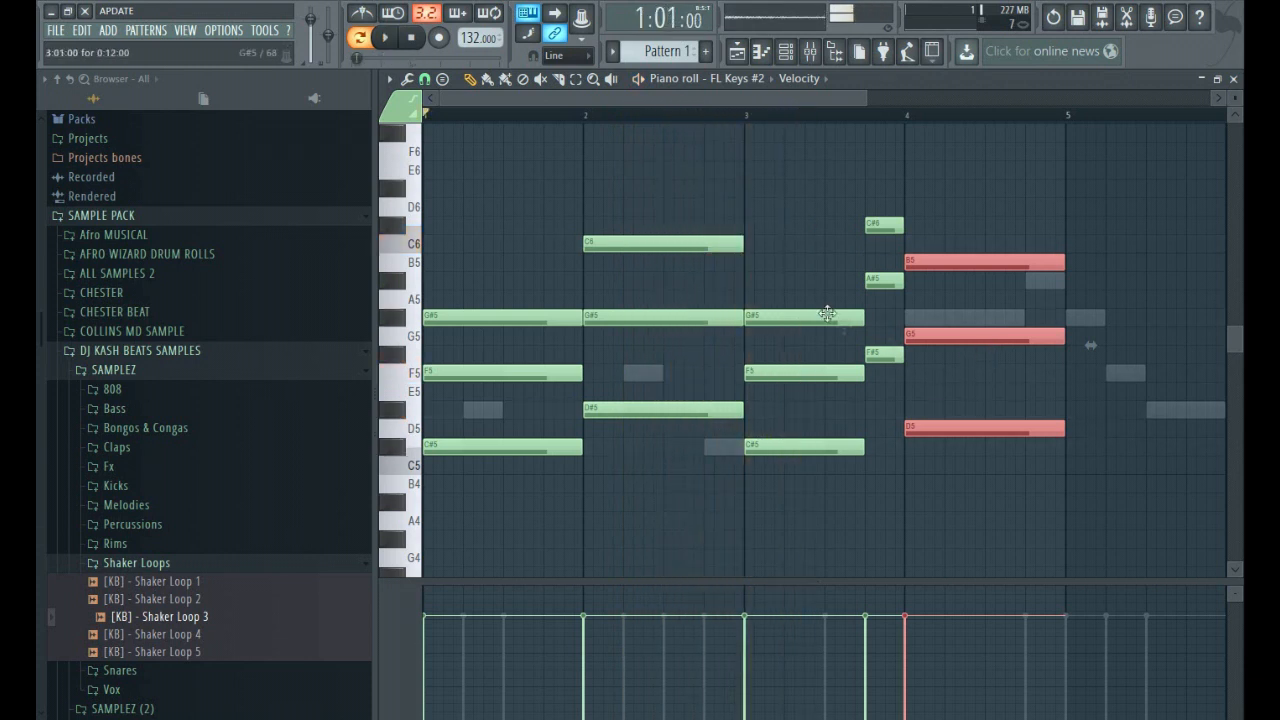
Shorten the bar 2 chord to three beats, extend the bar 3 chord back to bar 2's last beat, and play back the result.
{"action": "left_click_drag", "start_coordinate": [669, 177], "coordinate": [726, 451]}
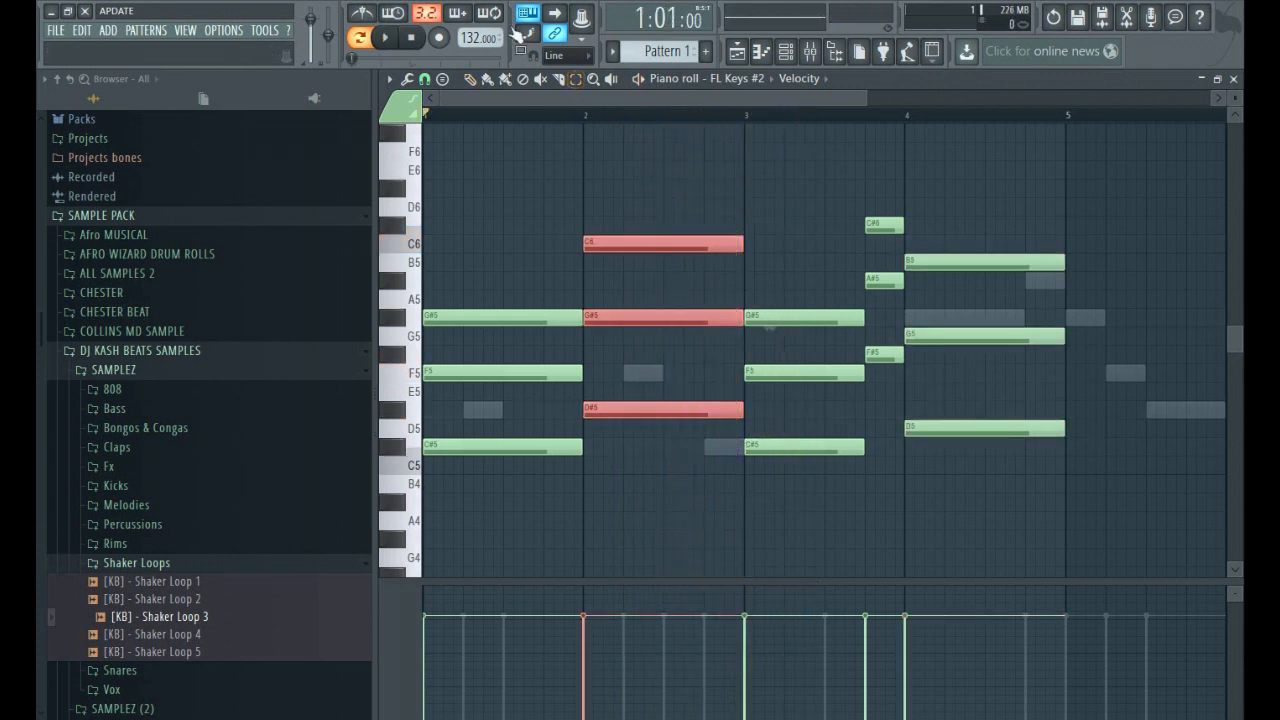
{"action": "left_click_drag", "start_coordinate": [742, 244], "coordinate": [699, 260]}
{"action": "left_click", "coordinate": [575, 78]}
{"action": "left_click_drag", "start_coordinate": [790, 250], "coordinate": [820, 505]}
{"action": "left_click_drag", "start_coordinate": [777, 372], "coordinate": [868, 390]}
{"action": "key", "text": "space"}
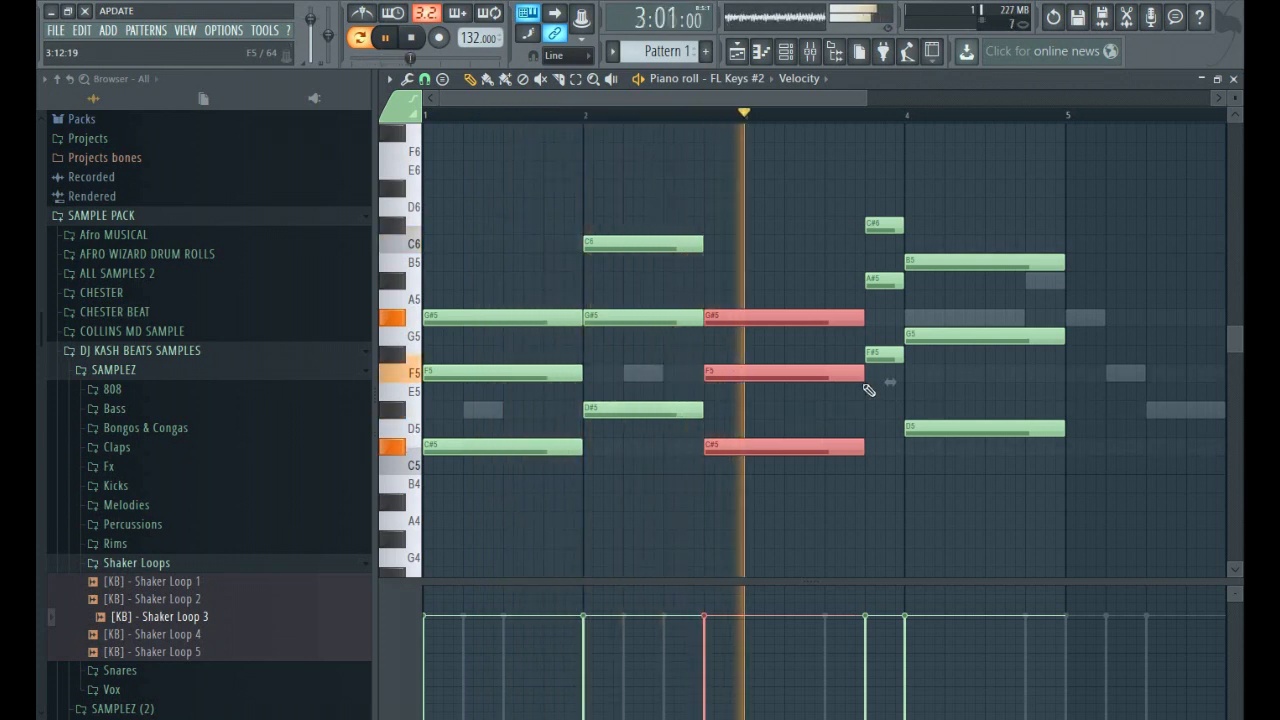
{"action": "key", "text": "space"}
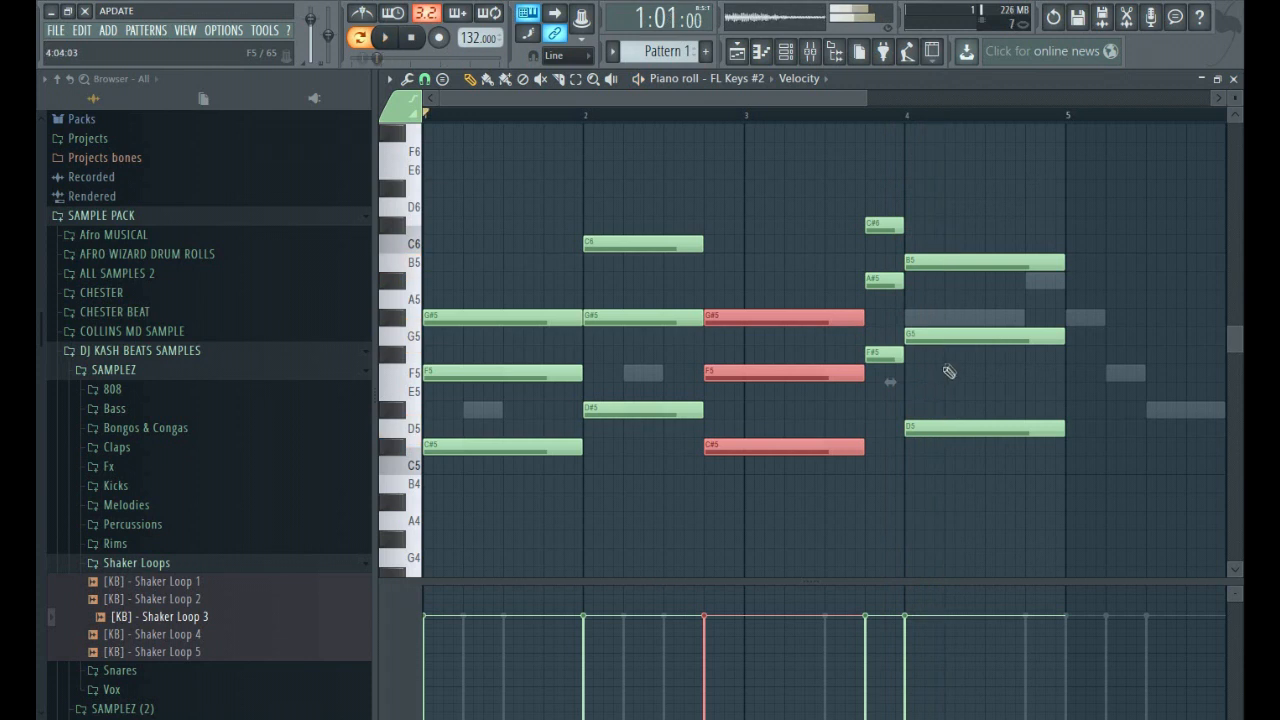
Delete the D5, G5 and B5 chord from bar 4, leaving that bar empty.
{"action": "right_click", "coordinate": [968, 262]}
{"action": "right_click", "coordinate": [976, 336]}
{"action": "right_click", "coordinate": [991, 428]}
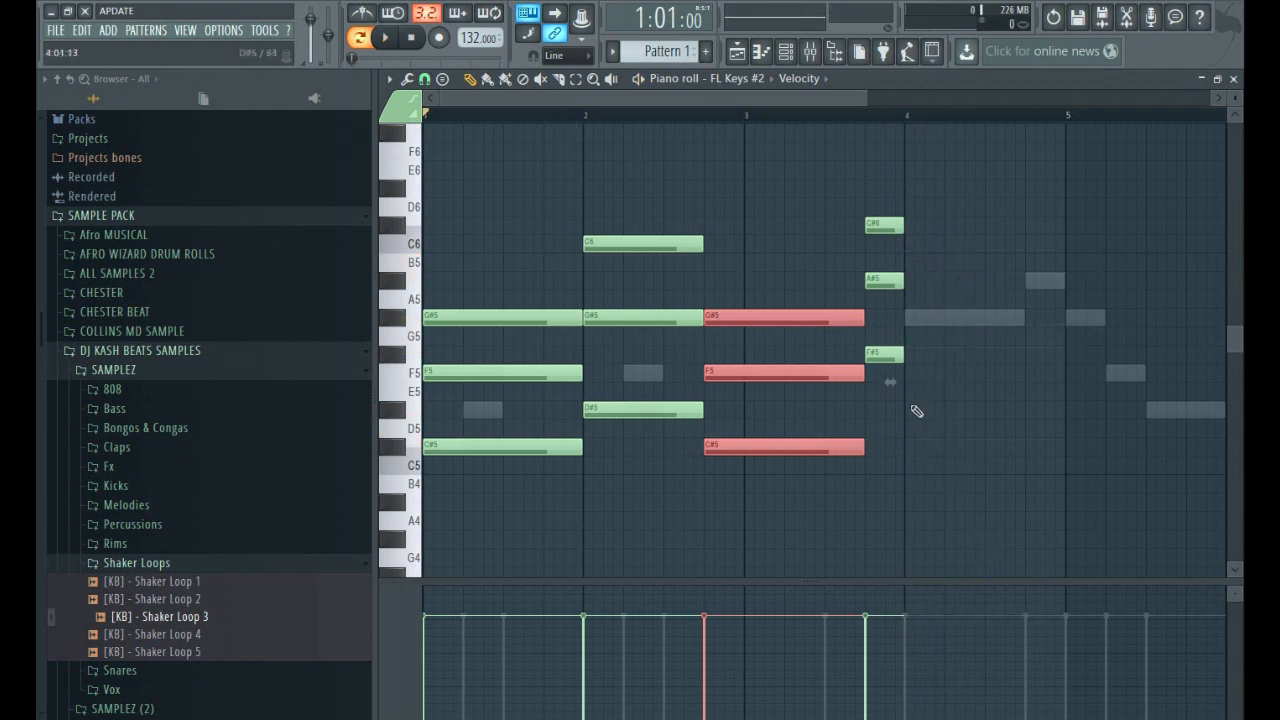
{"action": "left_click", "coordinate": [907, 320]}
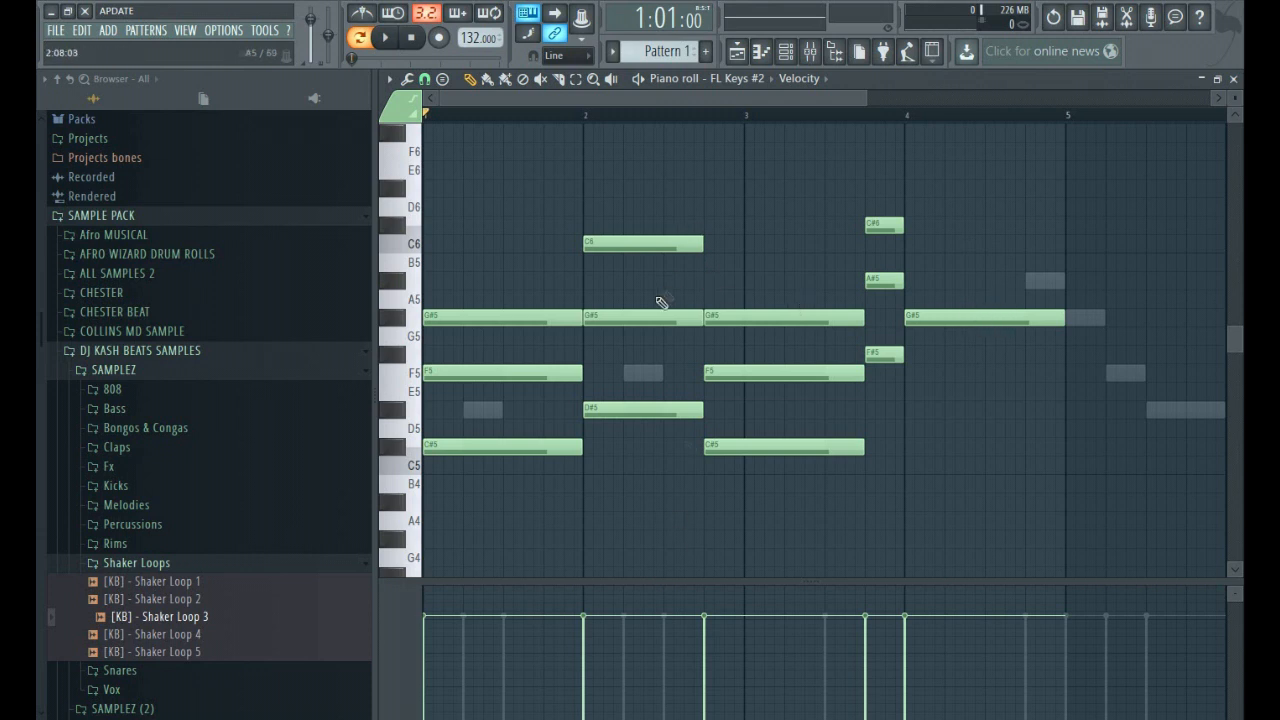
{"action": "right_click", "coordinate": [1014, 318]}
Copy the C#5, F5 and G#5 chord to the start of bar 4, play it back, and shorten the copy to three beats.
{"action": "left_click", "coordinate": [576, 80]}
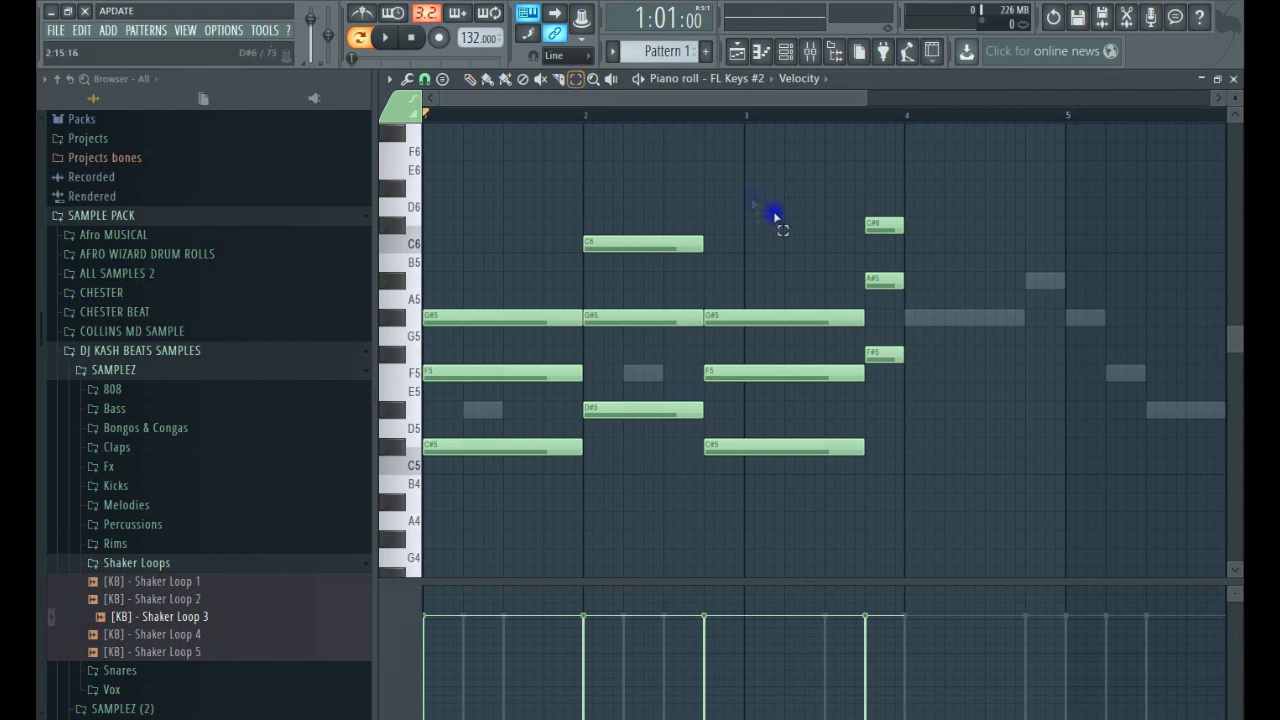
{"action": "left_click_drag", "start_coordinate": [780, 250], "coordinate": [728, 482]}
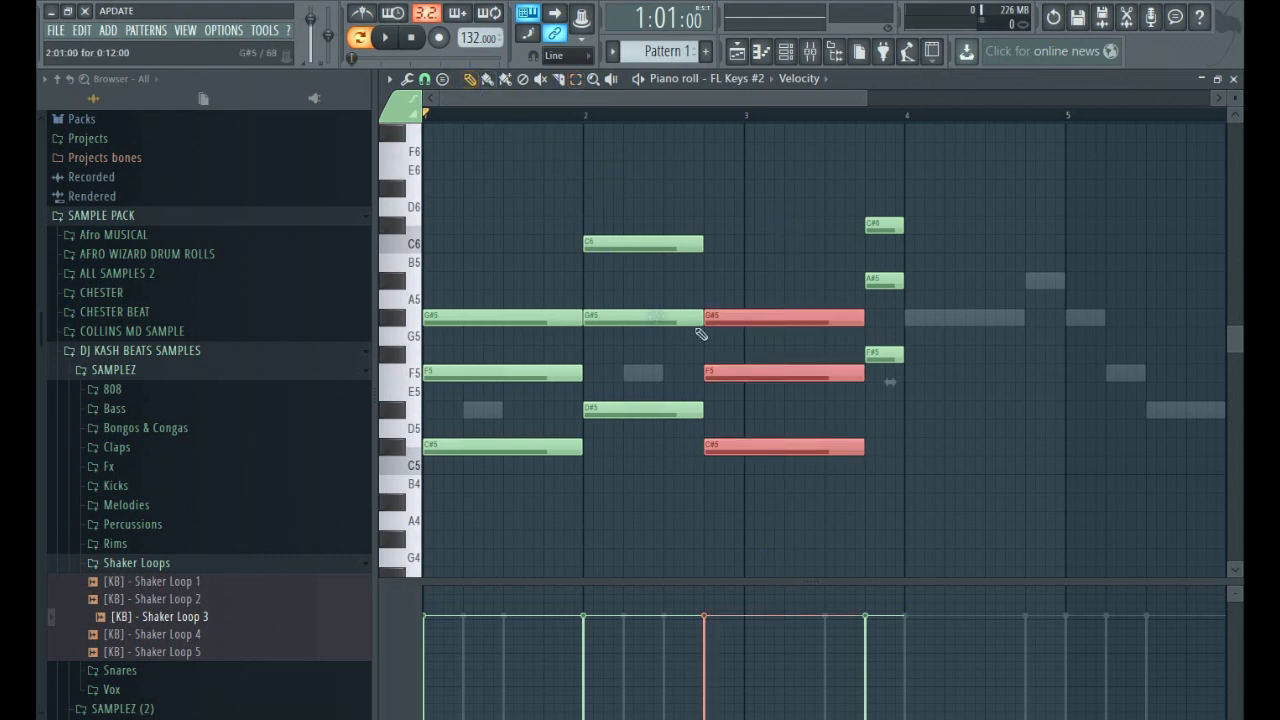
{"action": "left_click_drag", "start_coordinate": [714, 368], "coordinate": [933, 404]}
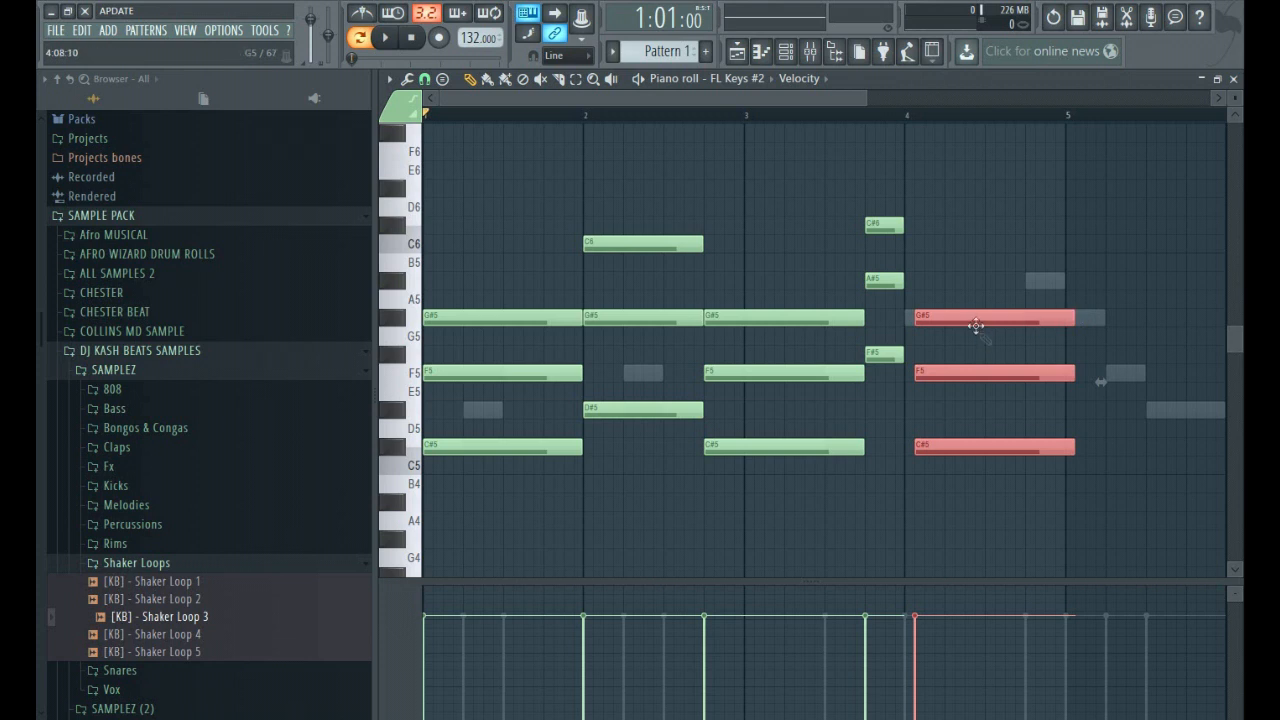
{"action": "left_click_drag", "start_coordinate": [974, 316], "coordinate": [966, 316]}
{"action": "key", "text": "space"}
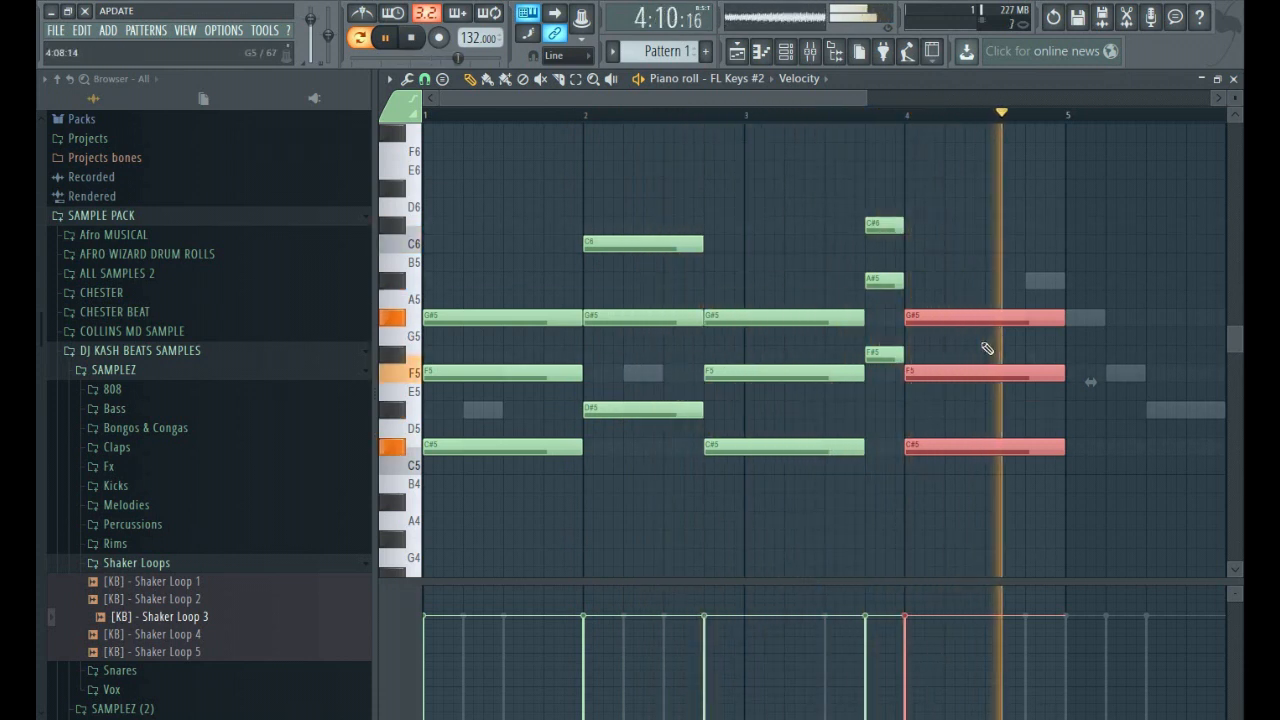
{"action": "key", "text": "space"}
{"action": "left_click_drag", "start_coordinate": [1064, 318], "coordinate": [1020, 326]}
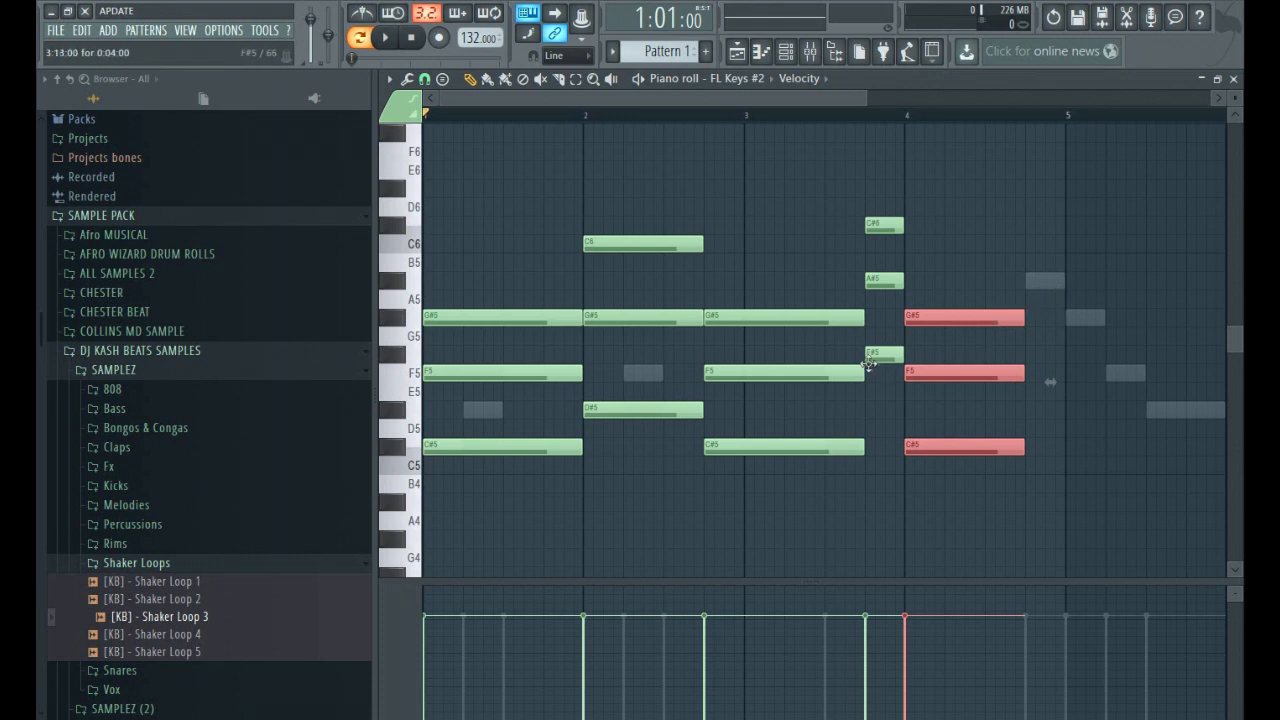
Copy the one-beat F#5, A#5 and C#6 chord to bar 4's last beat and play back the progression.
{"action": "left_click", "coordinate": [1046, 279]}
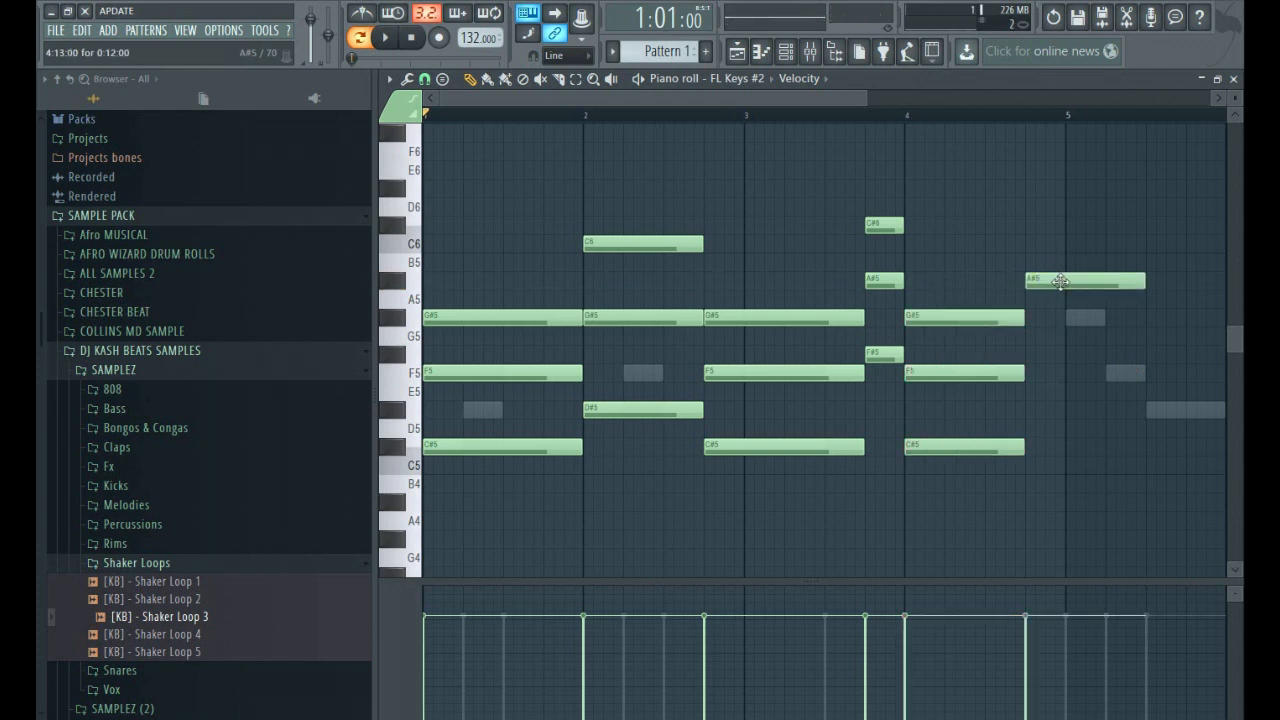
{"action": "right_click", "coordinate": [1055, 279]}
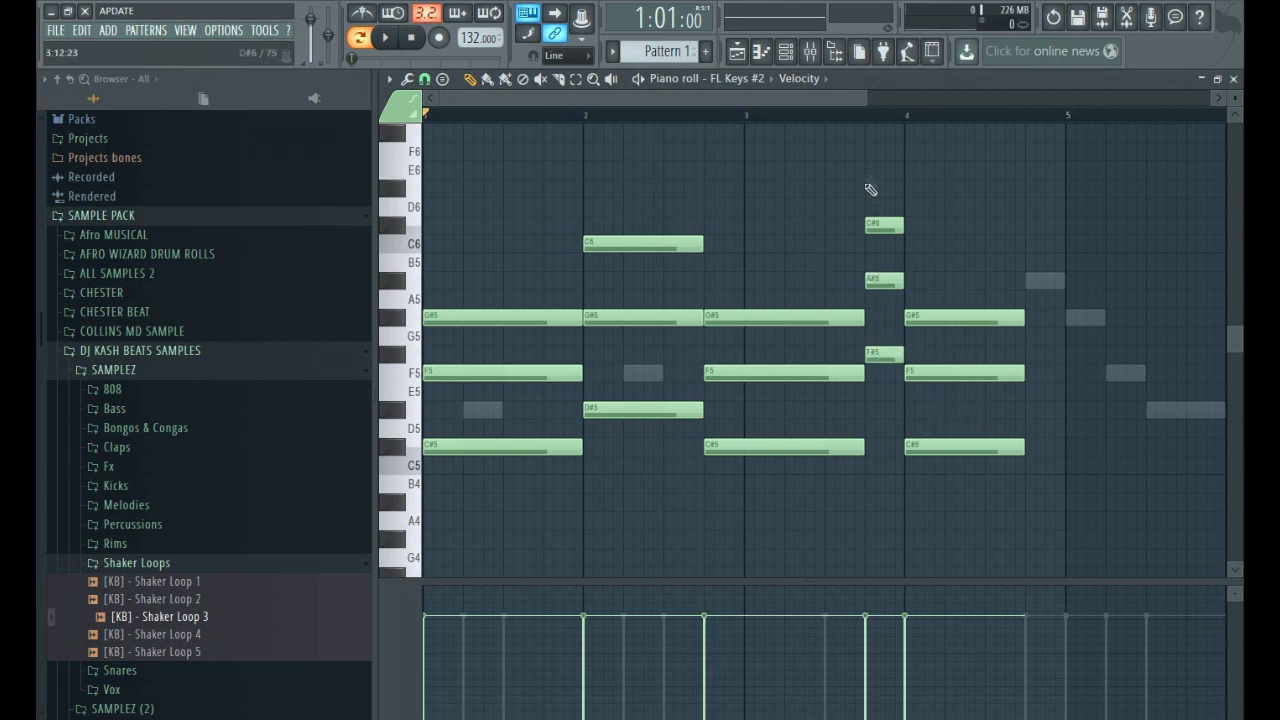
{"action": "left_click_drag", "start_coordinate": [886, 185], "coordinate": [884, 415]}
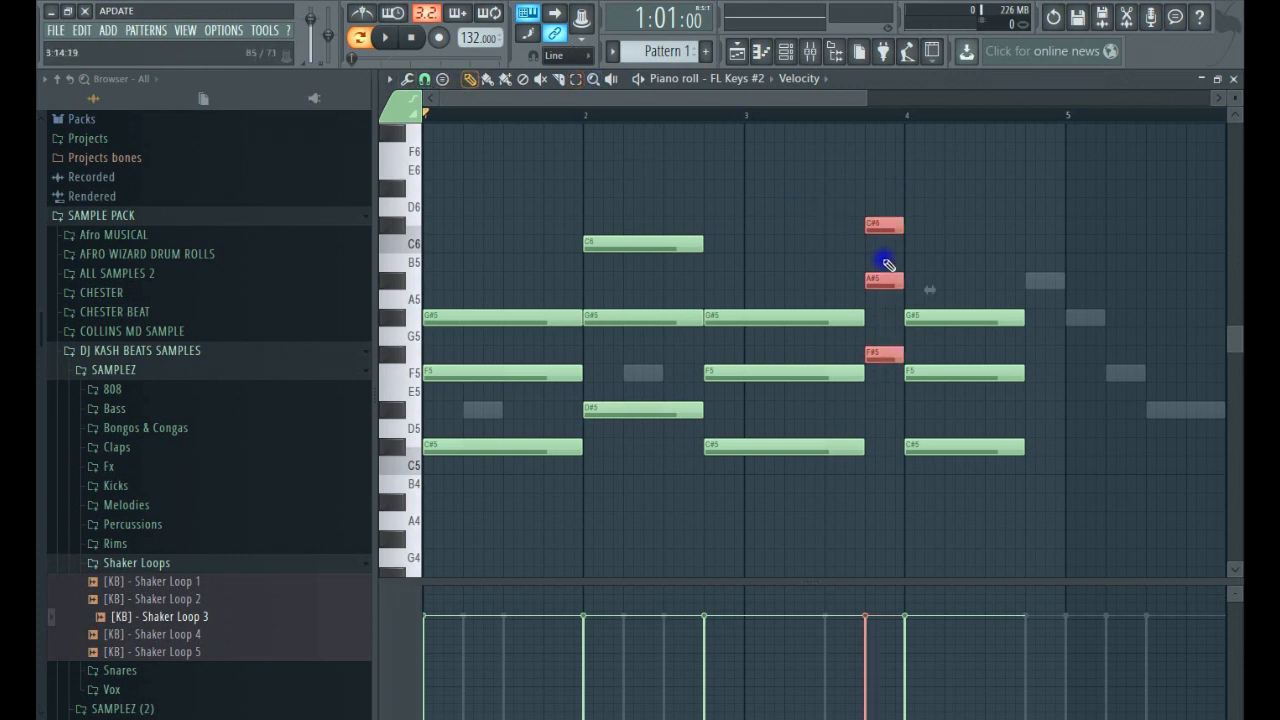
{"action": "left_click_drag", "start_coordinate": [876, 281], "coordinate": [1032, 296]}
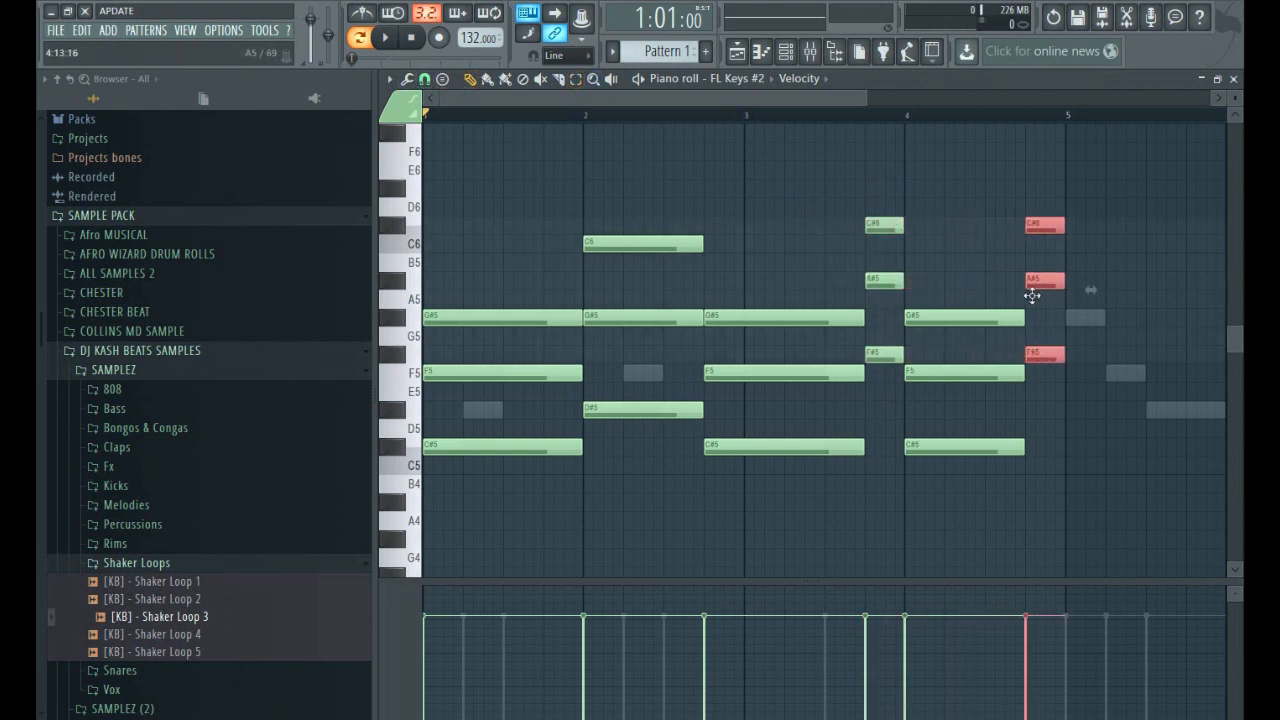
{"action": "key", "text": "space"}
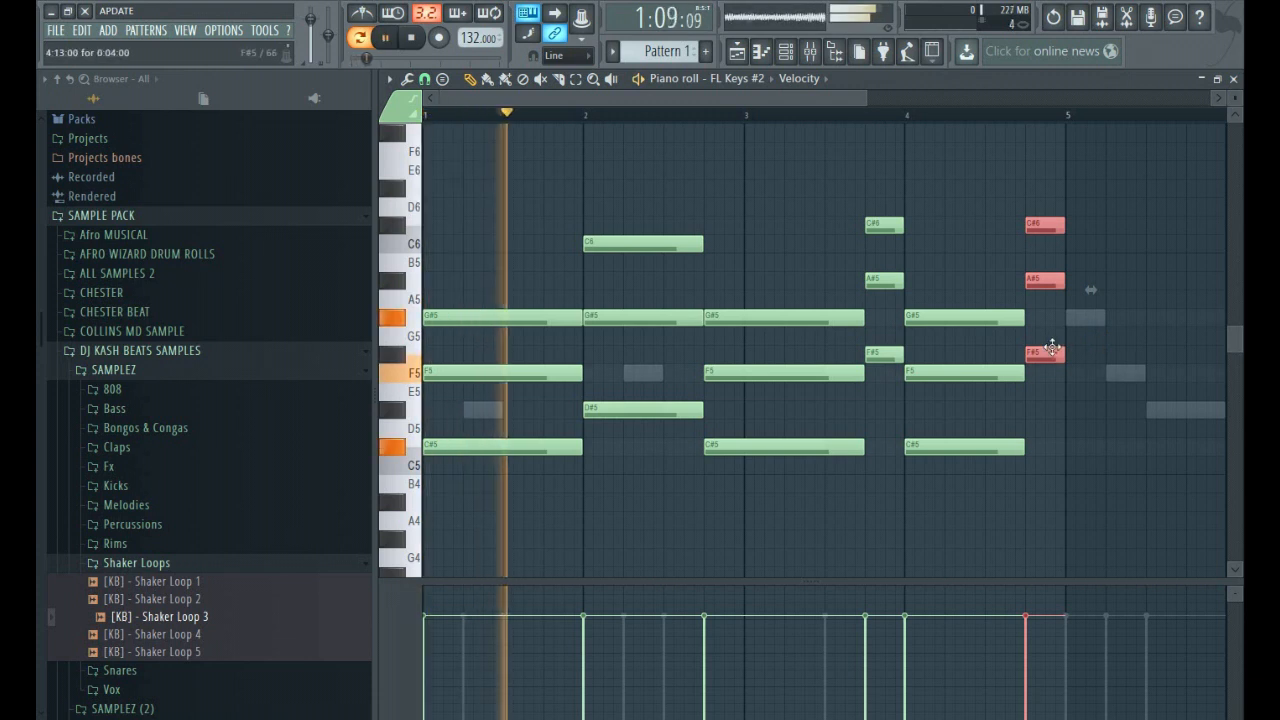
{"action": "scroll", "coordinate": [1050, 348], "scroll_direction": "down", "scroll_amount": 3}
{"action": "scroll", "coordinate": [913, 410], "scroll_direction": "up", "scroll_amount": 2}
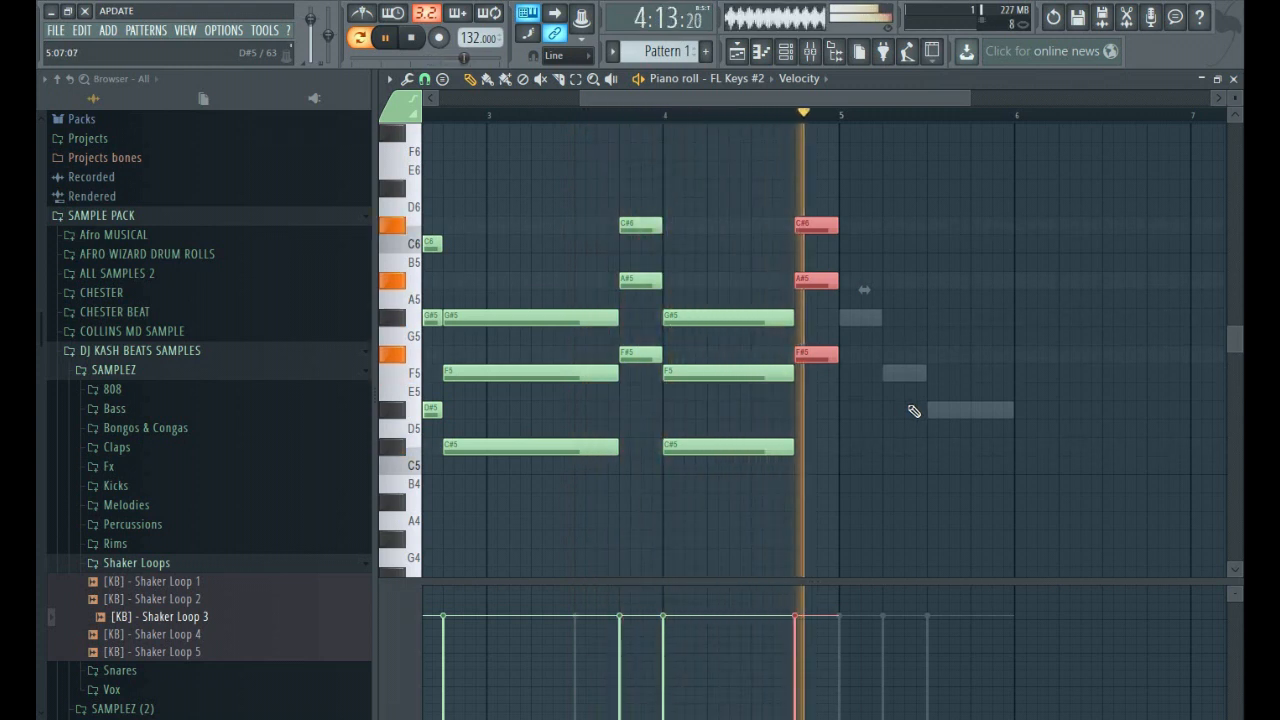
{"action": "key", "text": "space"}
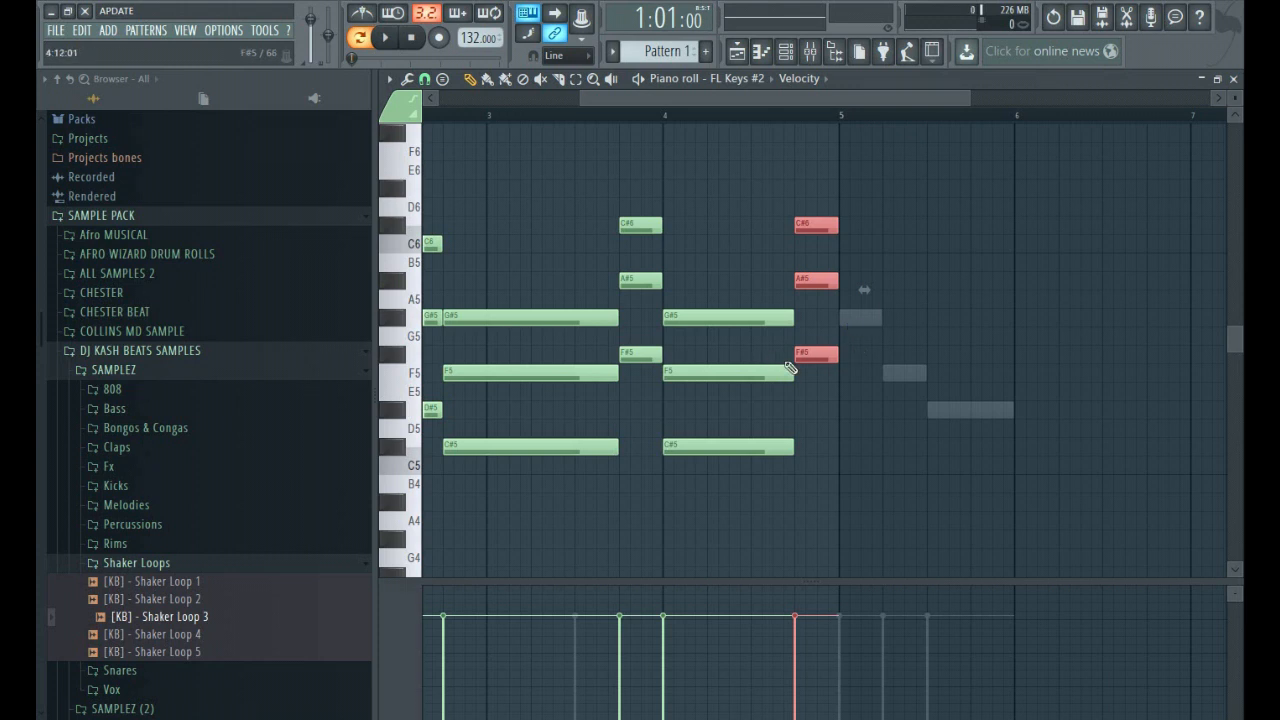
Copy bar 4's C#5, F5 and G#5 chord to the start of bar 5, play it back, and shorten the copy to two beats.
{"action": "left_click", "coordinate": [858, 319]}
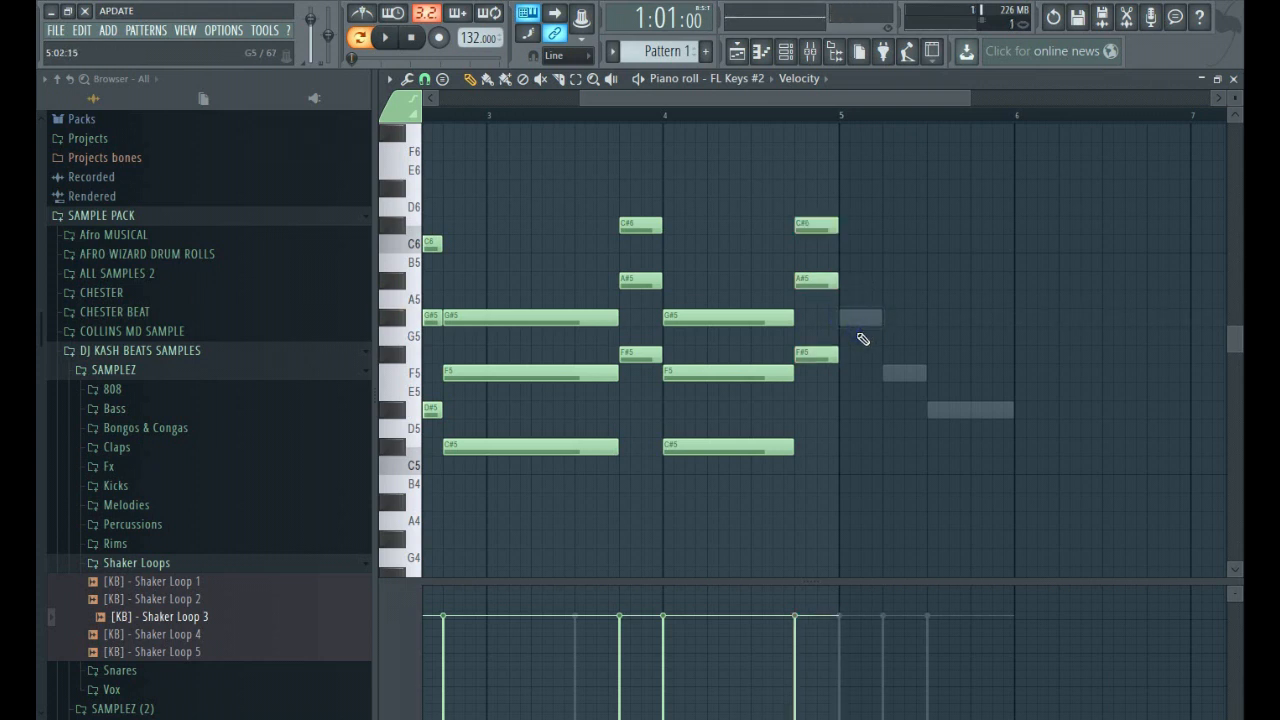
{"action": "scroll", "coordinate": [862, 339], "scroll_direction": "down", "scroll_amount": 2}
{"action": "left_click", "coordinate": [577, 80]}
{"action": "left_click_drag", "start_coordinate": [748, 245], "coordinate": [757, 490]}
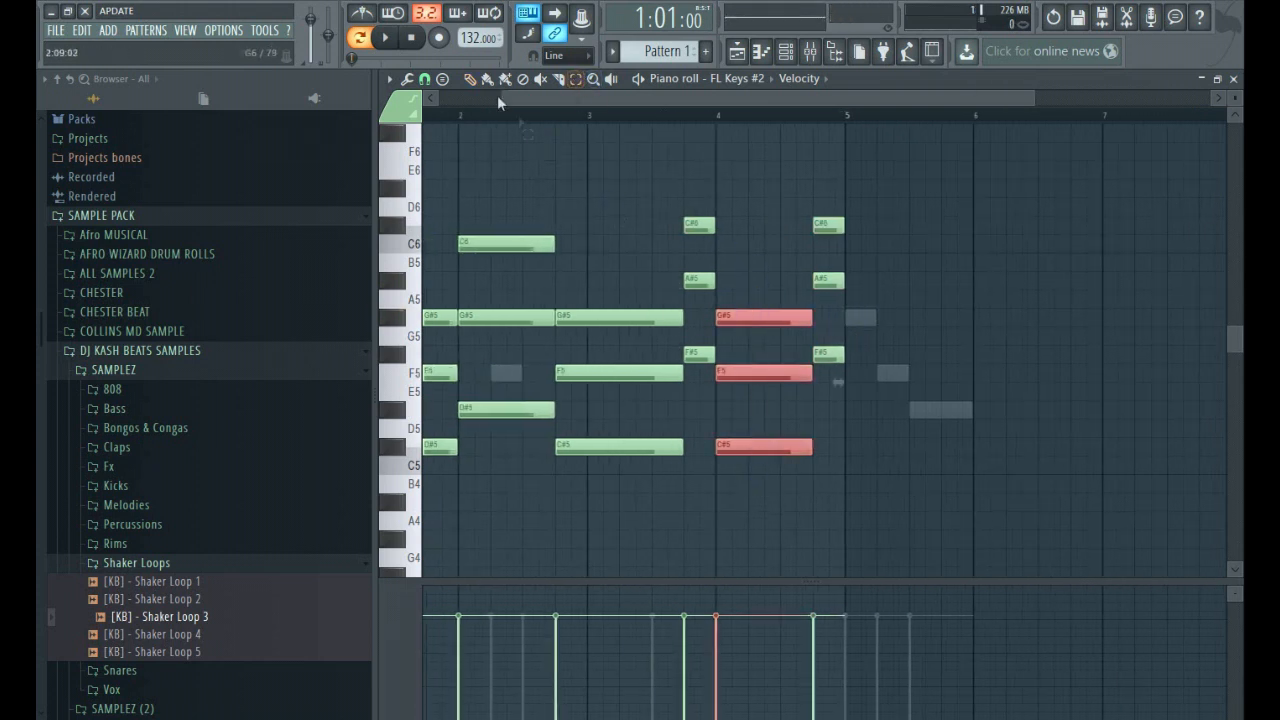
{"action": "left_click_drag", "start_coordinate": [740, 318], "coordinate": [867, 335]}
{"action": "key", "text": "space"}
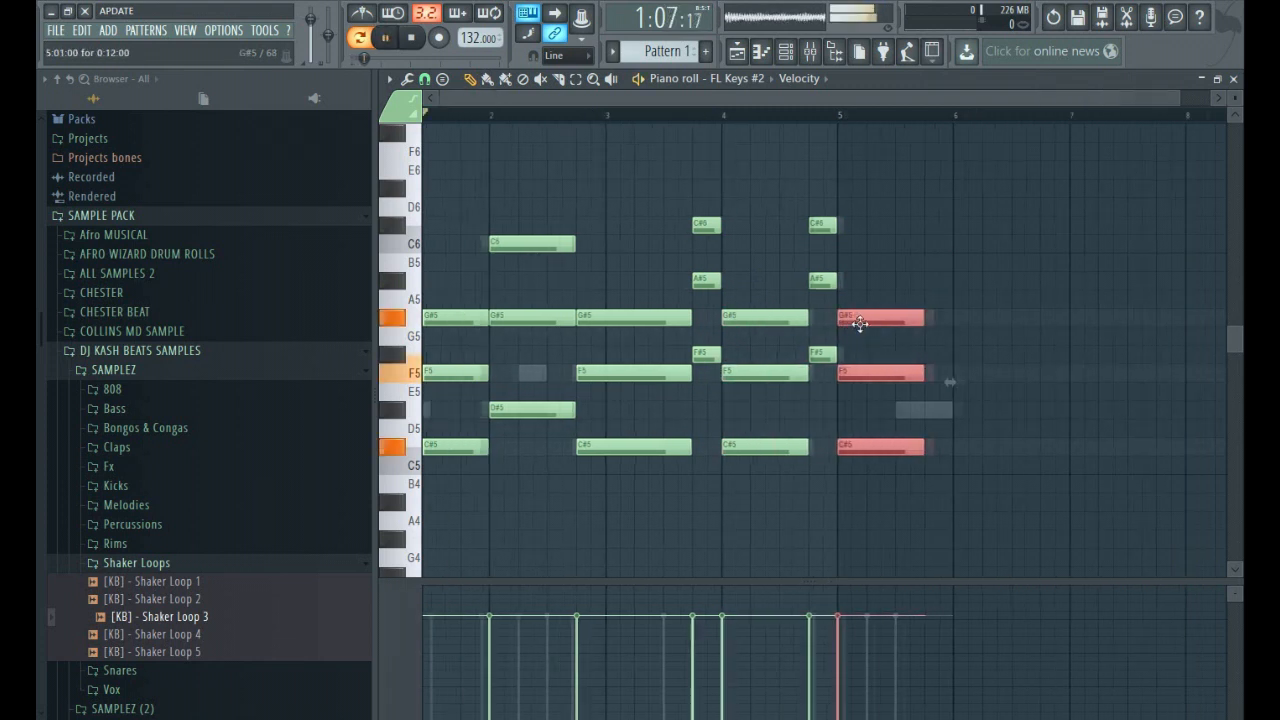
{"action": "scroll", "coordinate": [805, 420], "scroll_direction": "down", "scroll_amount": 2}
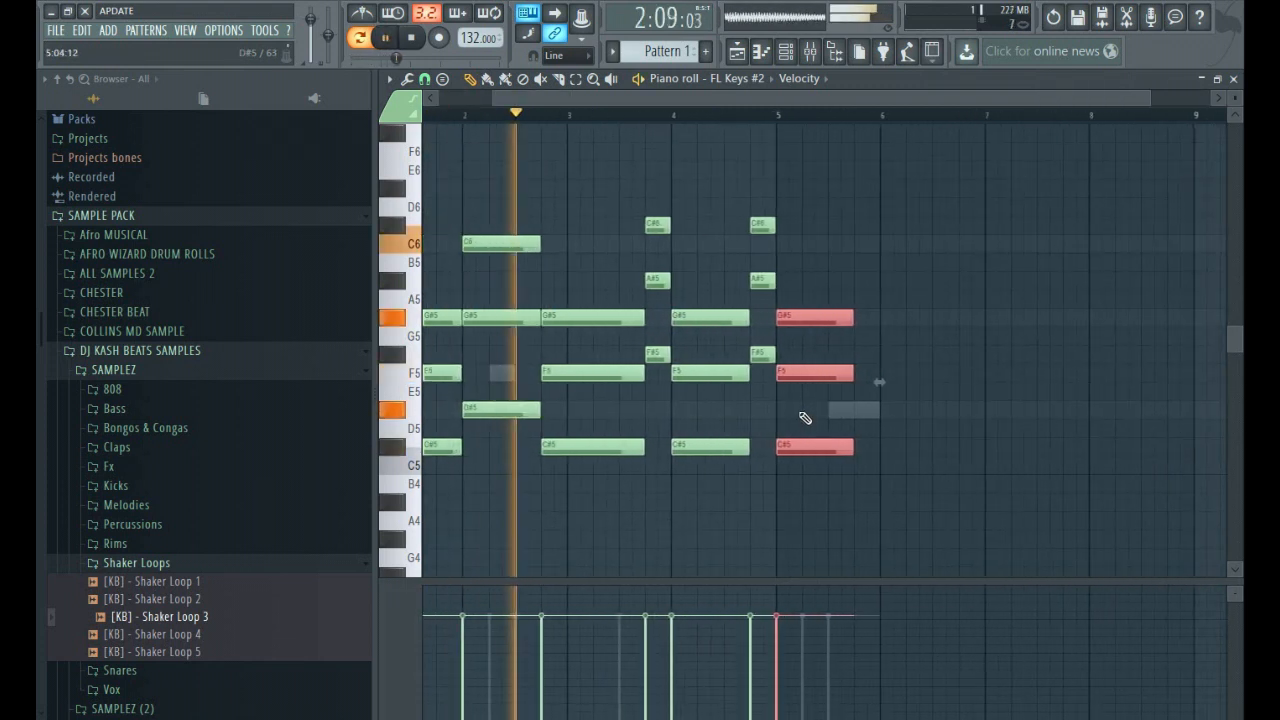
{"action": "scroll", "coordinate": [822, 407], "scroll_direction": "up", "scroll_amount": 2}
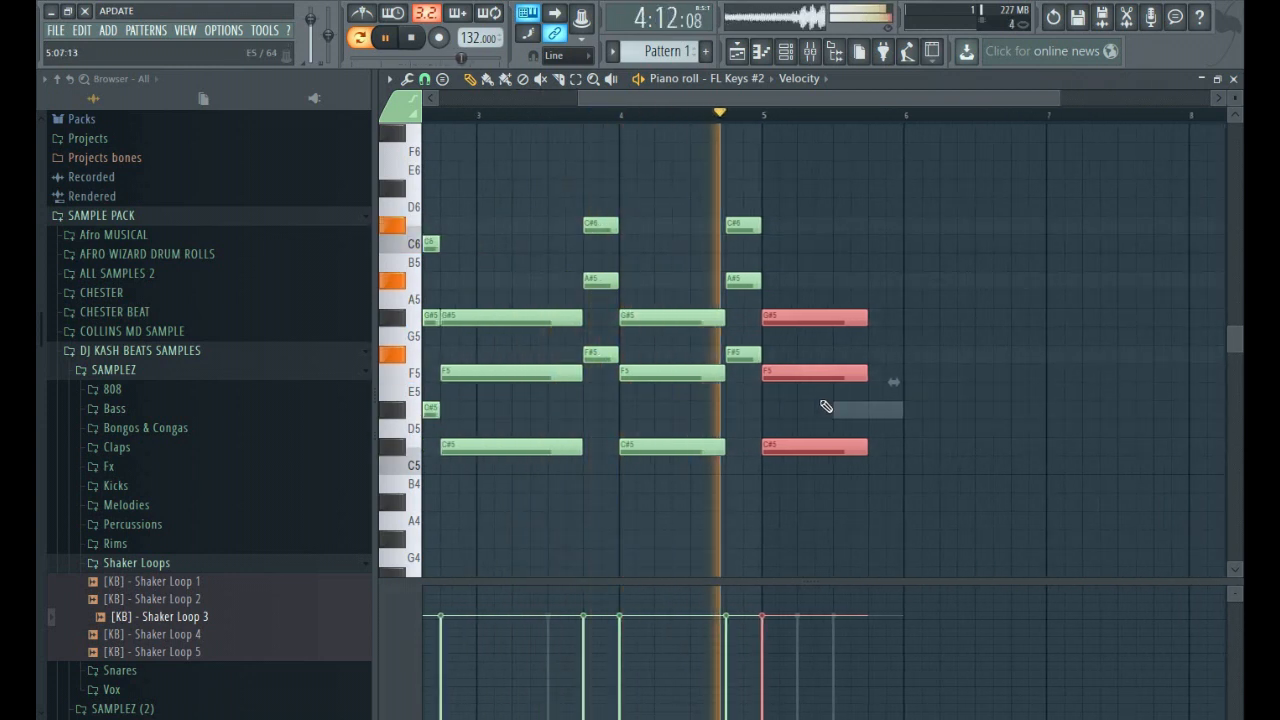
{"action": "key", "text": "space"}
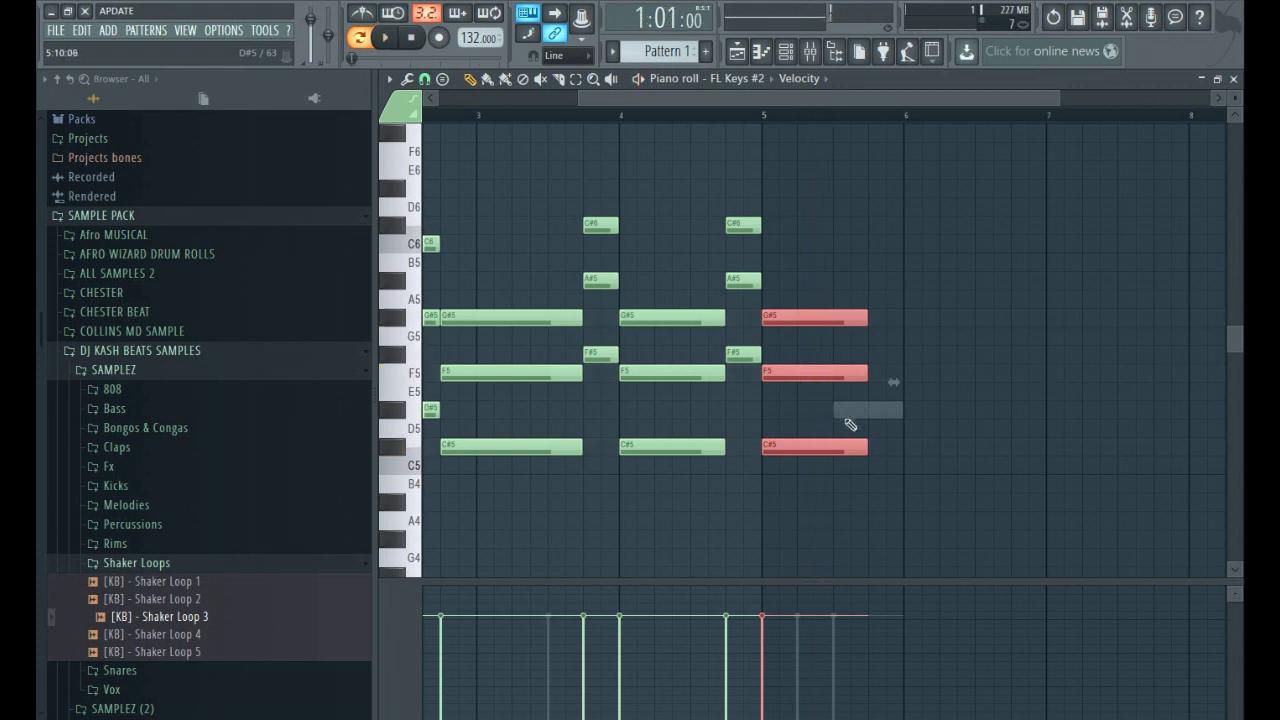
{"action": "left_click_drag", "start_coordinate": [866, 374], "coordinate": [828, 379]}
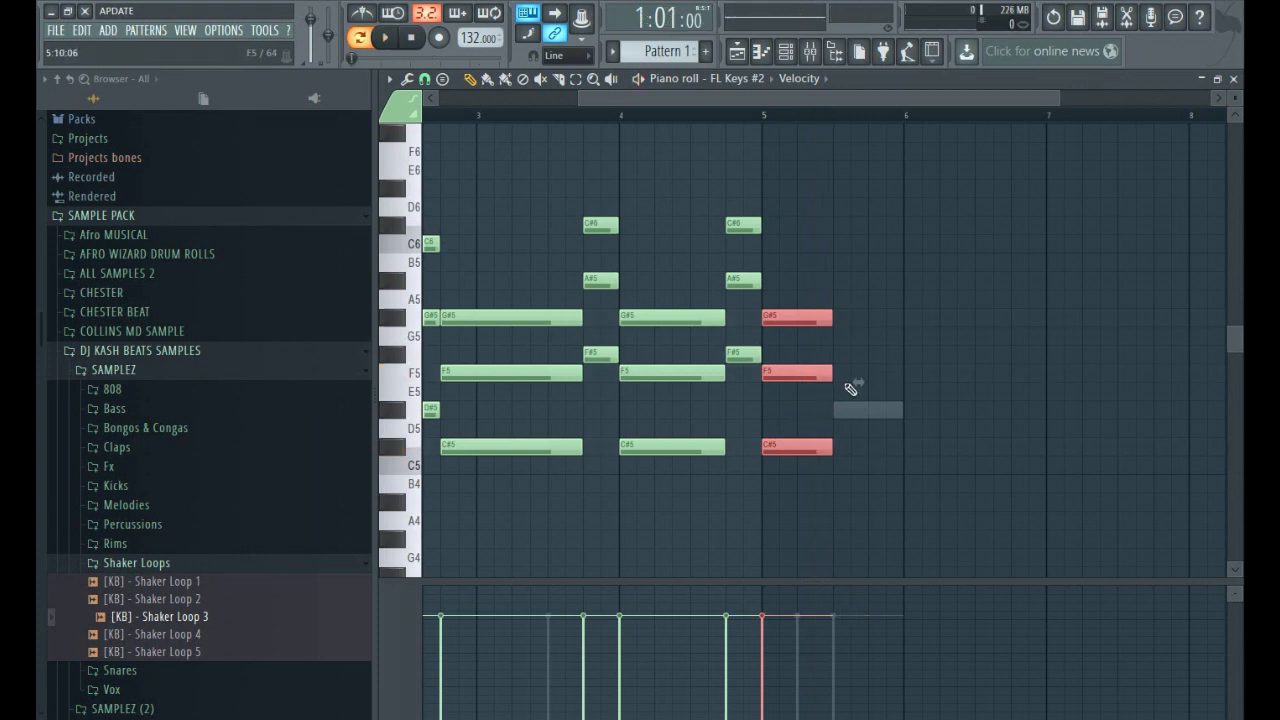
{"action": "left_click", "coordinate": [838, 413]}
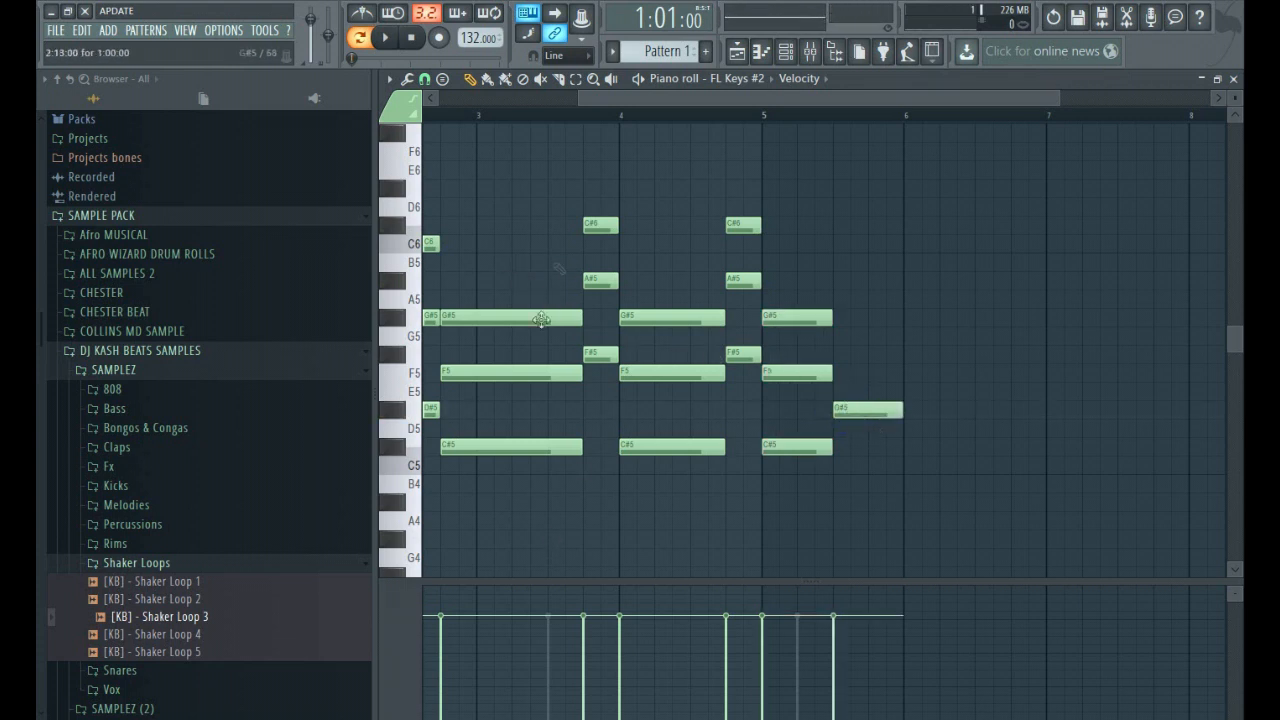
{"action": "left_click", "coordinate": [846, 409]}
{"action": "right_click", "coordinate": [846, 409]}
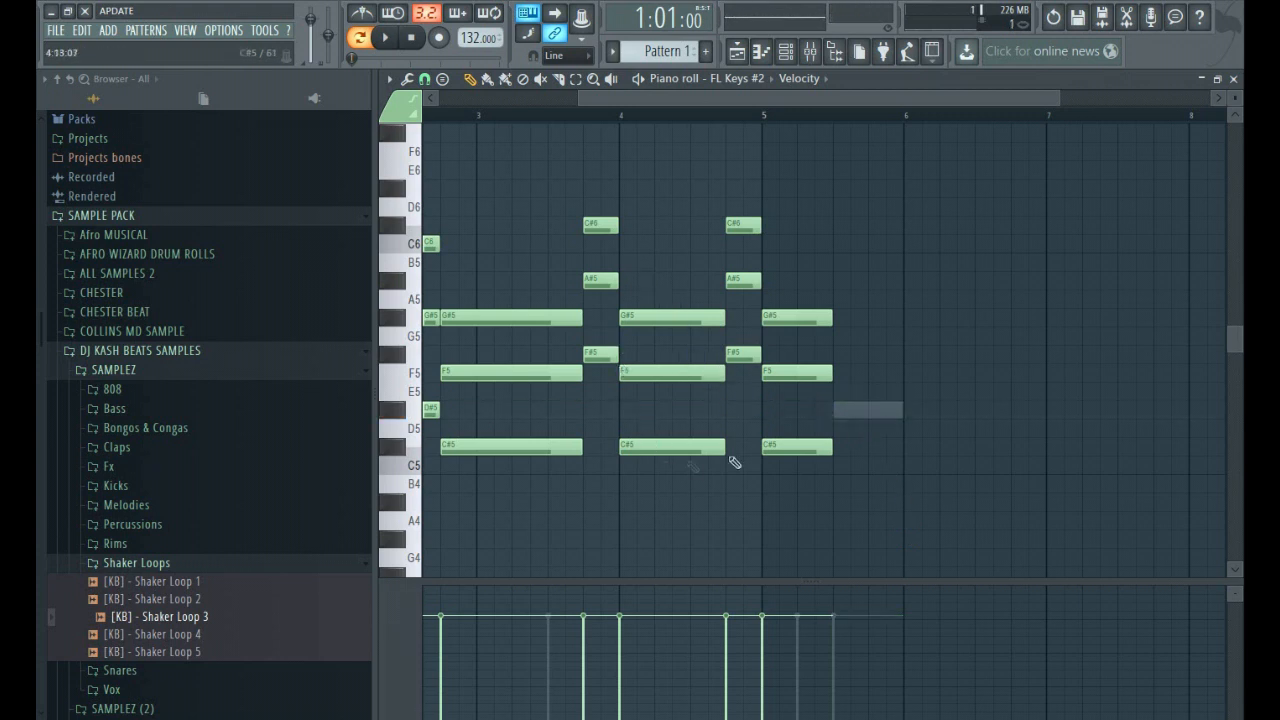
Copy the bar 2 chord of D#5, G#5 and C6 to bar 5's third beat and play back the progression.
{"action": "left_click", "coordinate": [576, 79]}
{"action": "scroll", "coordinate": [659, 343], "scroll_direction": "down", "scroll_amount": 2}
{"action": "left_click_drag", "start_coordinate": [580, 224], "coordinate": [540, 420]}
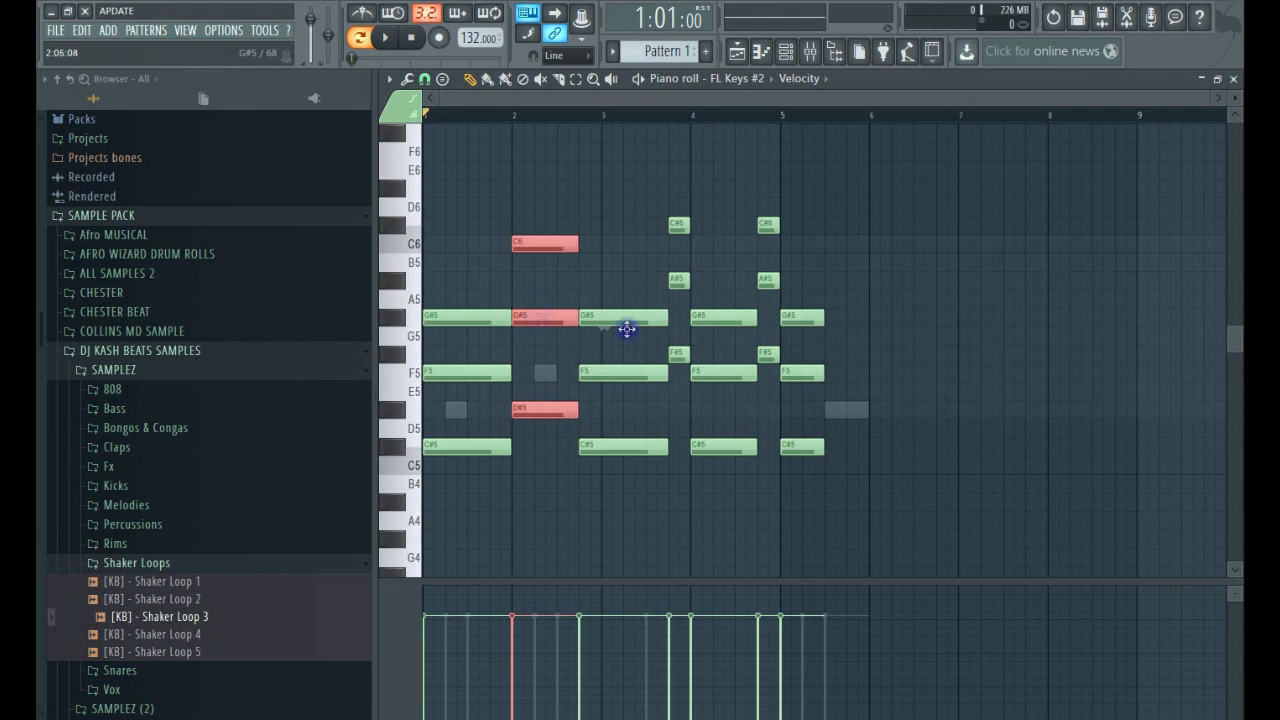
{"action": "key", "text": "ctrl+b"}
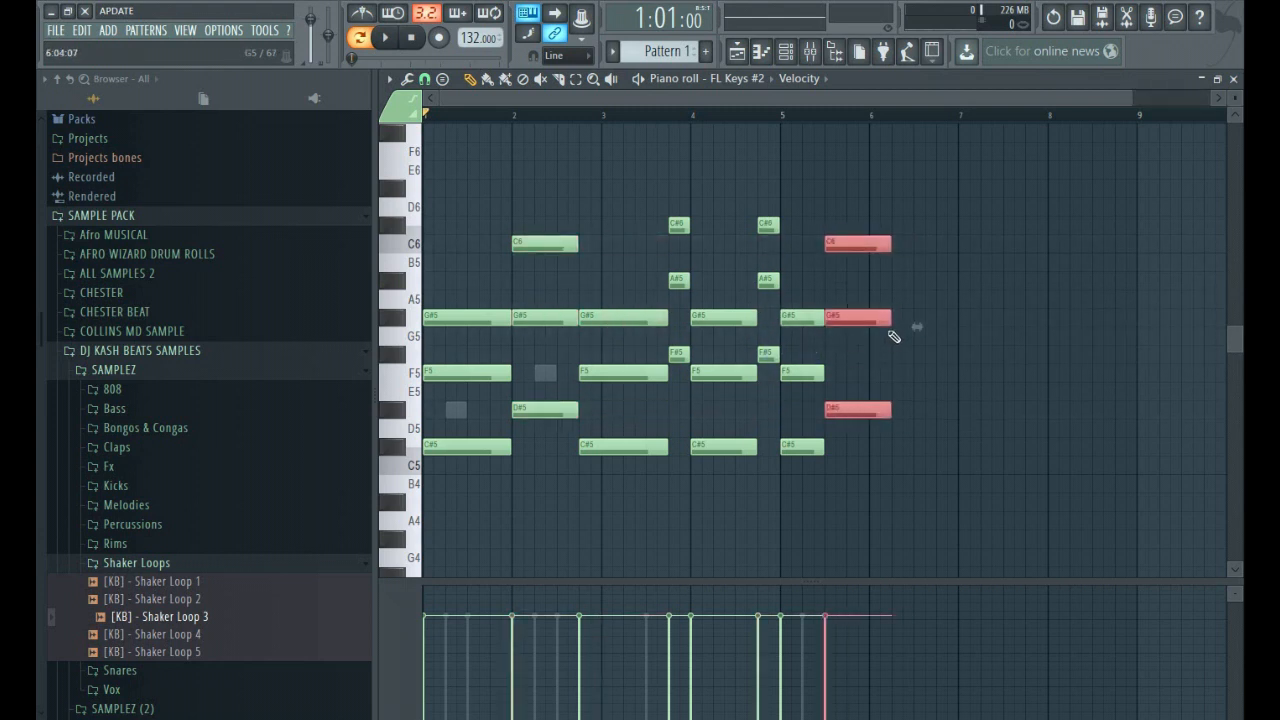
{"action": "key", "text": "space"}
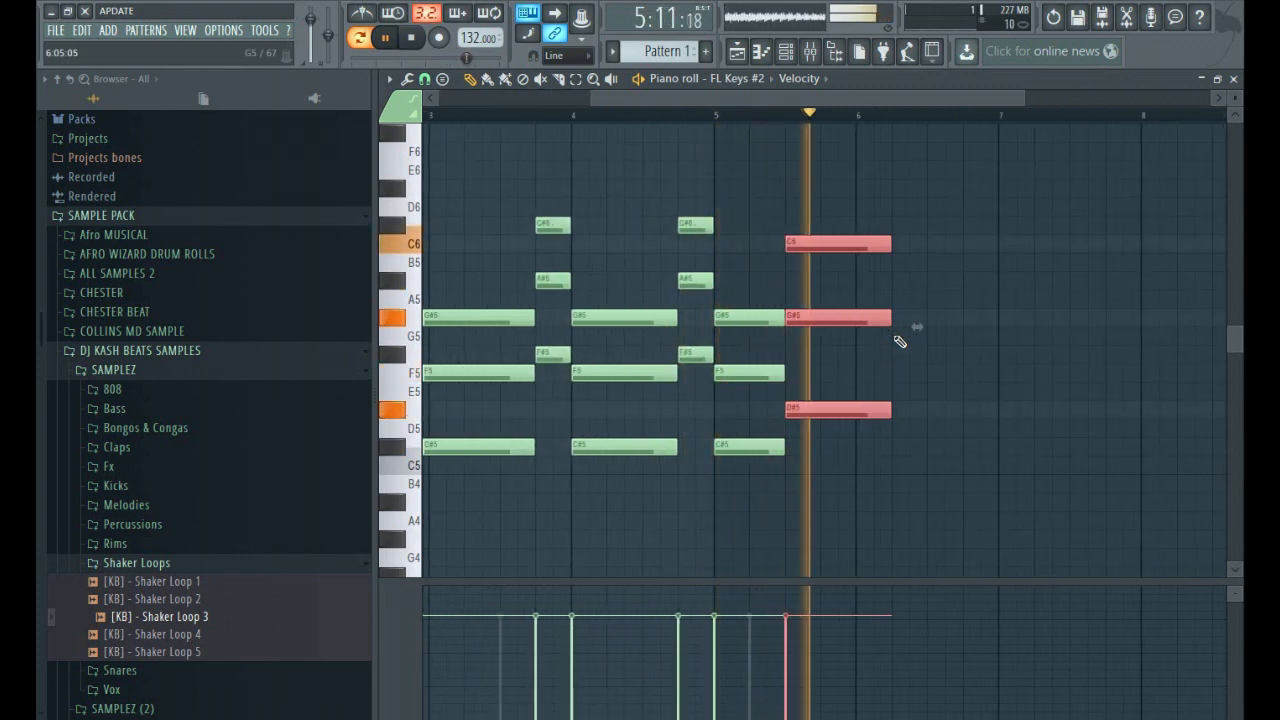
{"action": "key", "text": "space"}
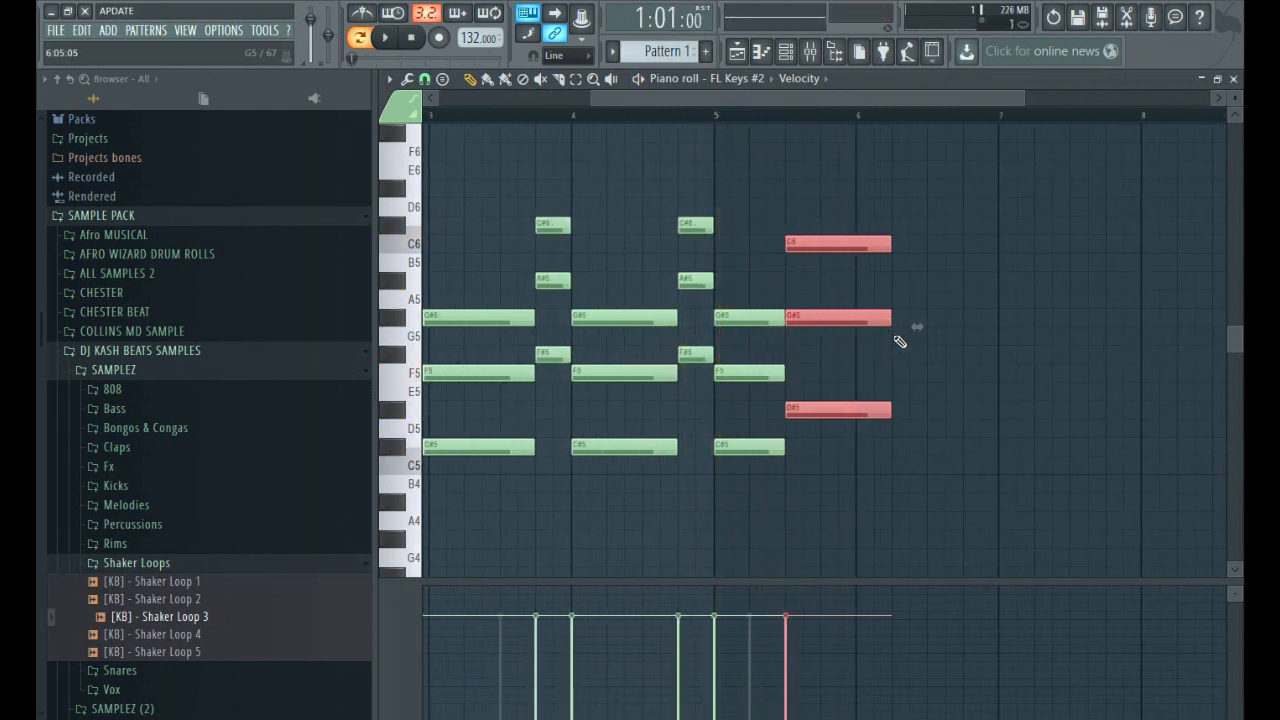